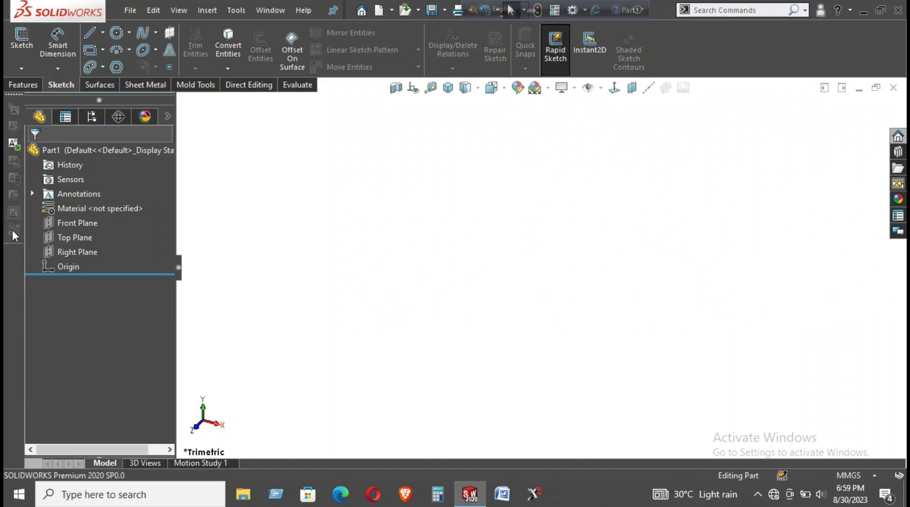
Start a Top Plane sketch and draw a center rectangle anchored at the origin
{"action": "left_click", "coordinate": [68, 237]}
{"action": "left_click", "coordinate": [76, 211]}
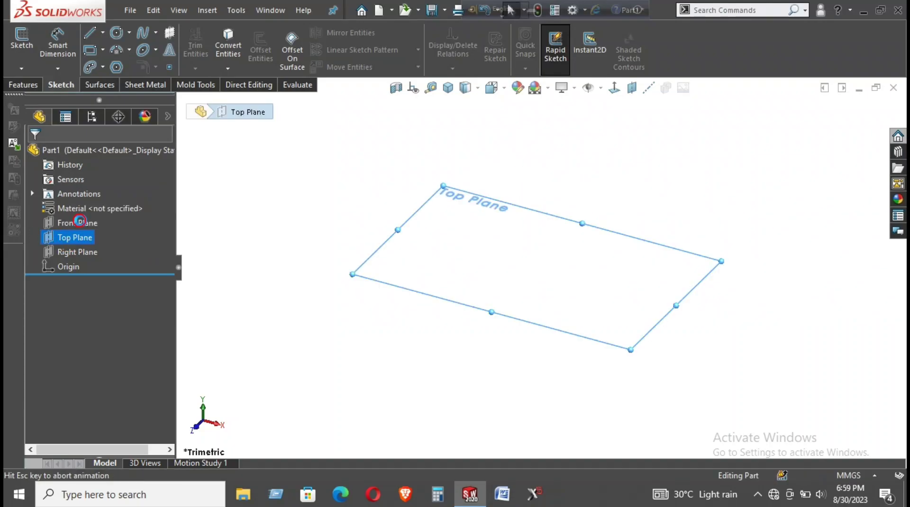
{"action": "left_click", "coordinate": [91, 50]}
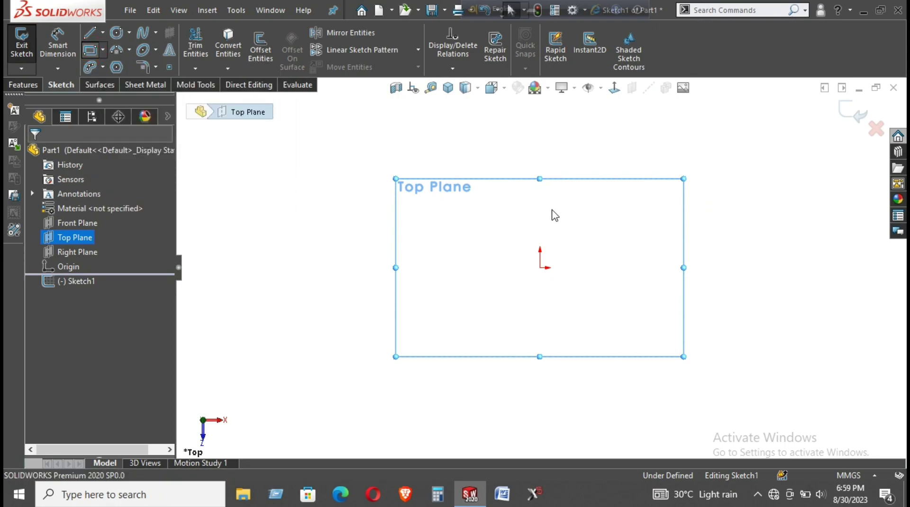
{"action": "left_click", "coordinate": [86, 201]}
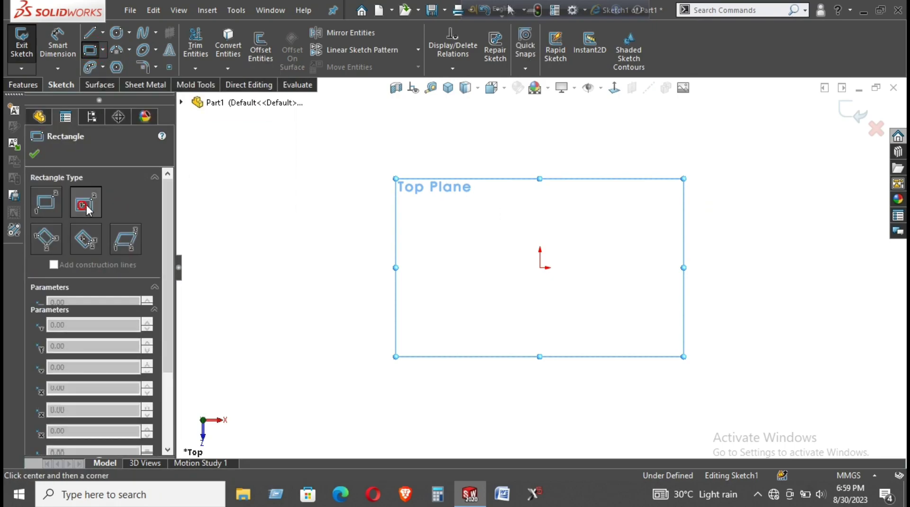
{"action": "left_click", "coordinate": [541, 268]}
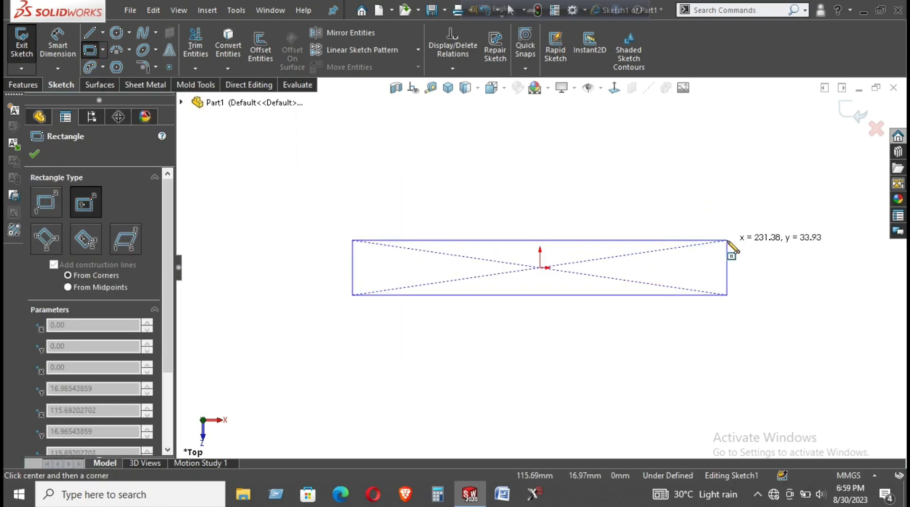
{"action": "left_click", "coordinate": [730, 217]}
{"action": "key", "text": "d"}
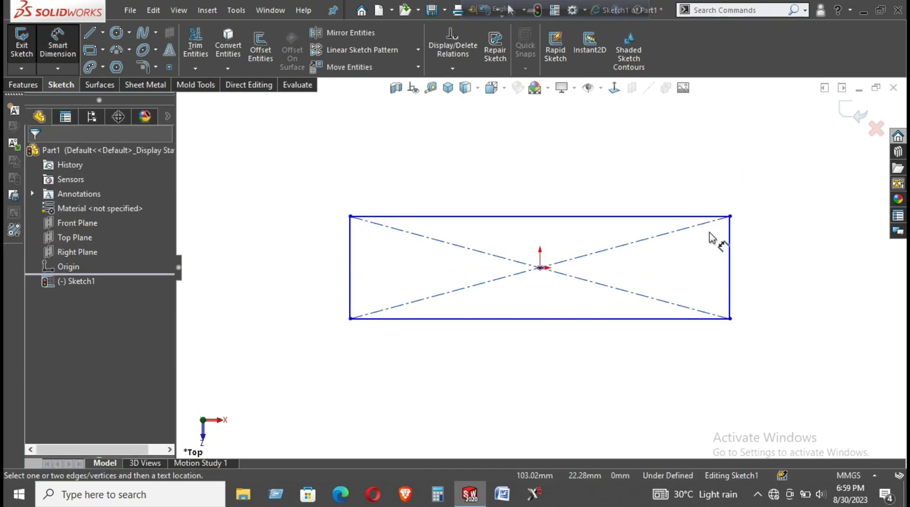
Dimension the rectangle's top edge to a 100 mm width
{"action": "left_click", "coordinate": [659, 217]}
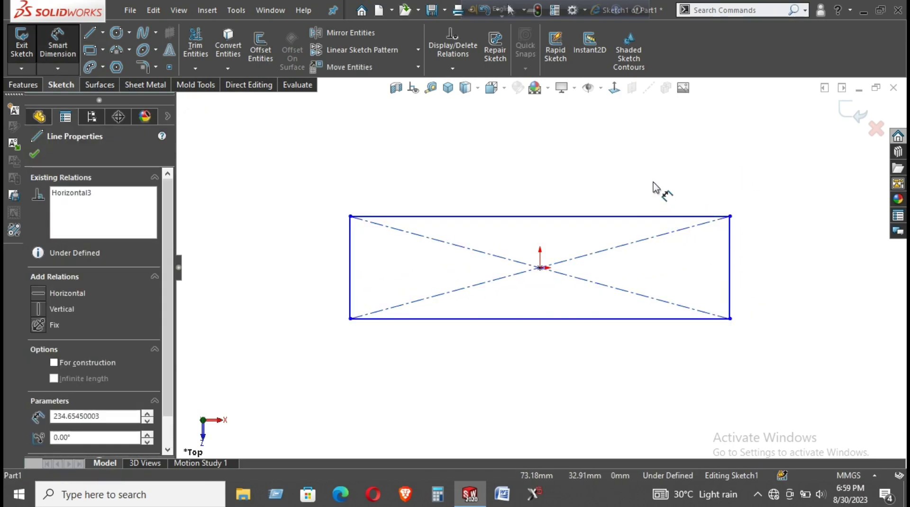
{"action": "left_click", "coordinate": [654, 185]}
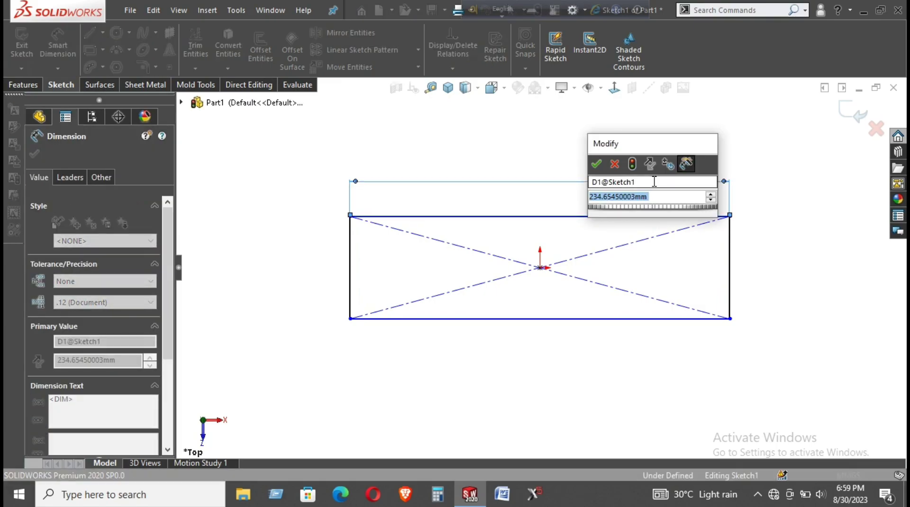
{"action": "type", "text": "100"}
{"action": "key", "text": "Return"}
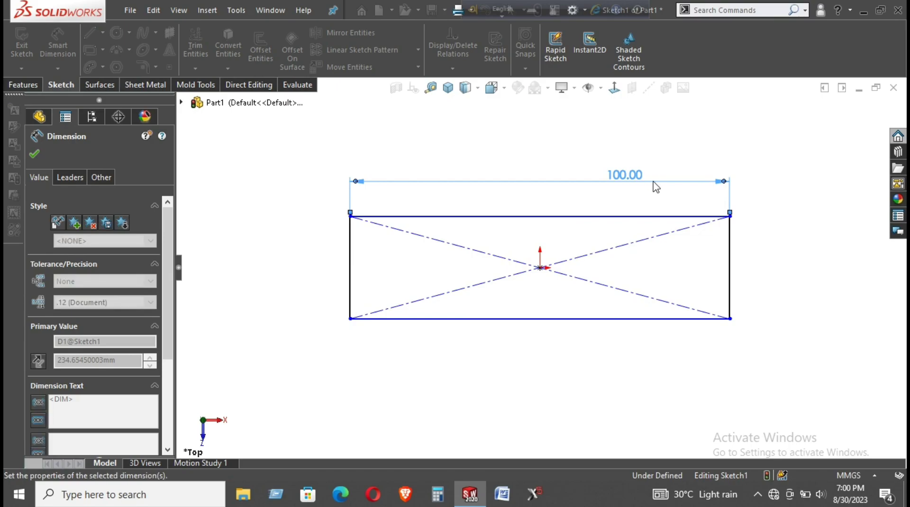
Dimension the right edge to a 40 mm height, correcting the initial 50 mm value
{"action": "left_click", "coordinate": [729, 254]}
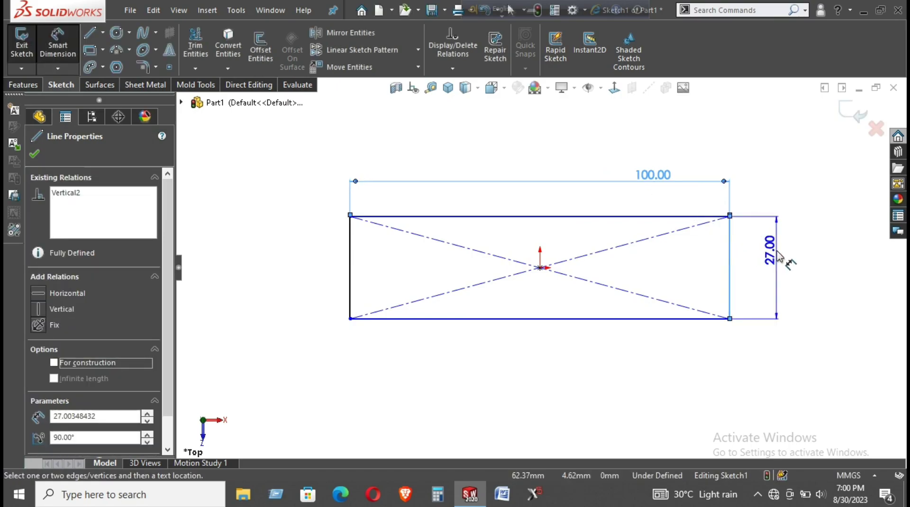
{"action": "left_click", "coordinate": [777, 253]}
{"action": "type", "text": "50"}
{"action": "key", "text": "Return"}
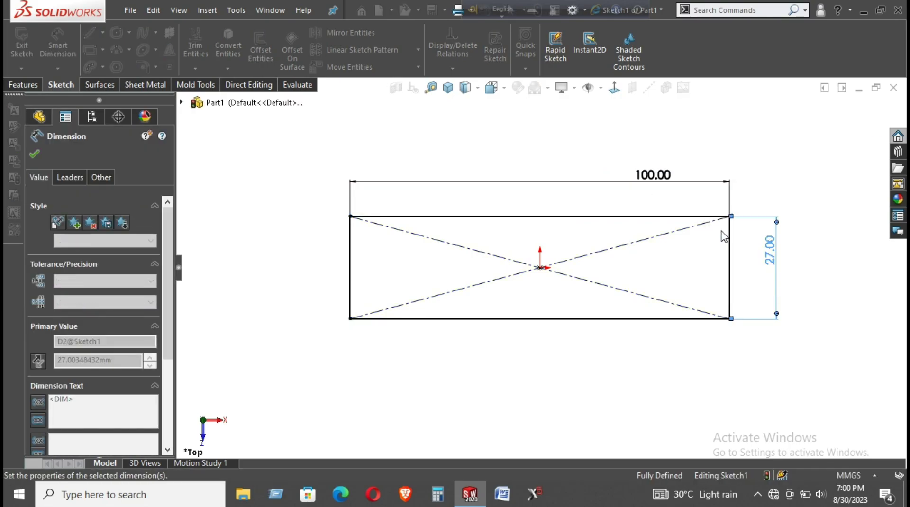
{"action": "double_click", "coordinate": [777, 235]}
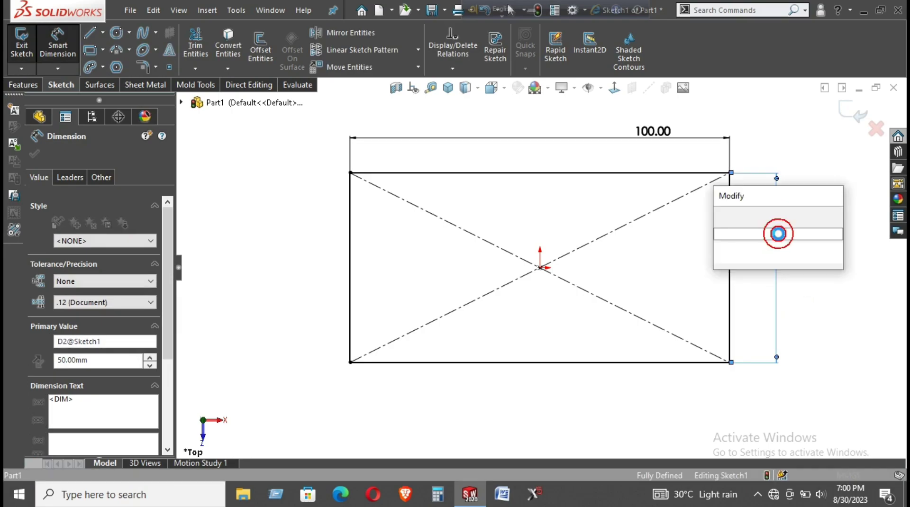
{"action": "type", "text": "40"}
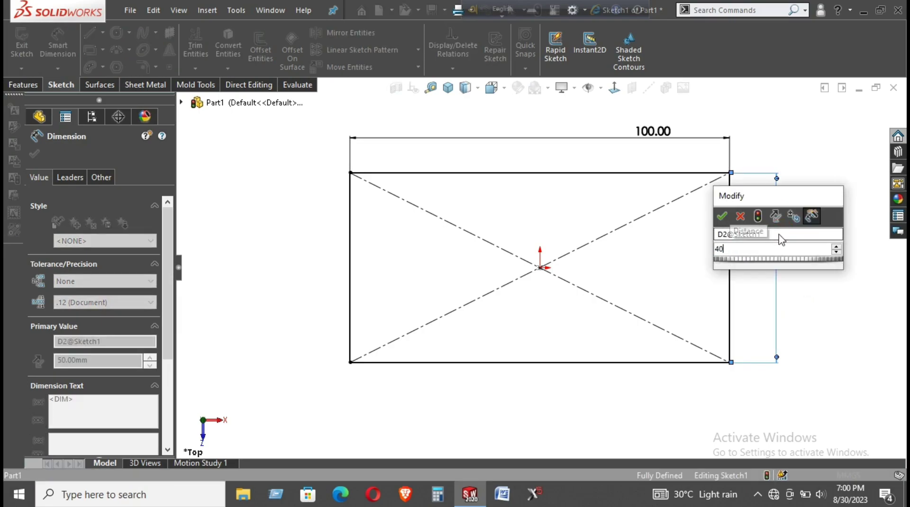
{"action": "key", "text": "Return"}
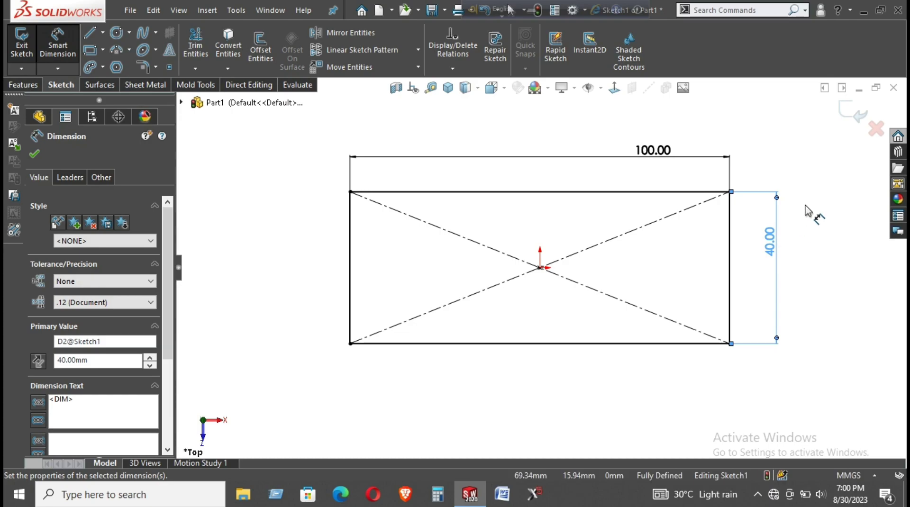
{"action": "right_click", "coordinate": [809, 194]}
{"action": "left_click", "coordinate": [810, 232]}
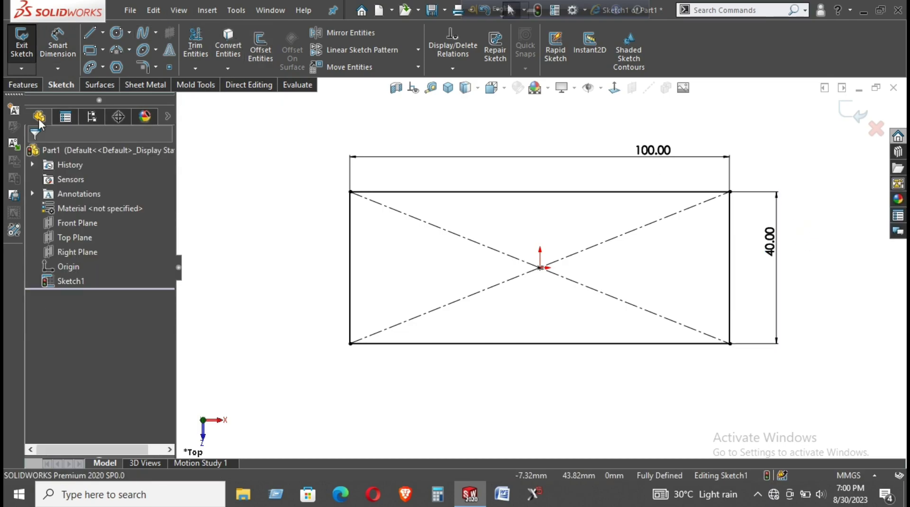
Round all four rectangle corners with 10 mm sketch fillets
{"action": "left_click", "coordinate": [148, 69]}
{"action": "left_click", "coordinate": [350, 343]}
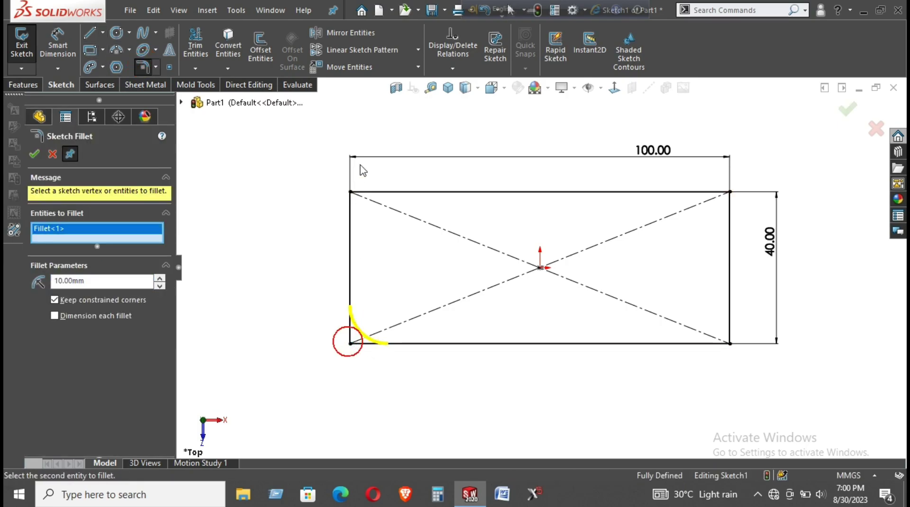
{"action": "left_click", "coordinate": [349, 193]}
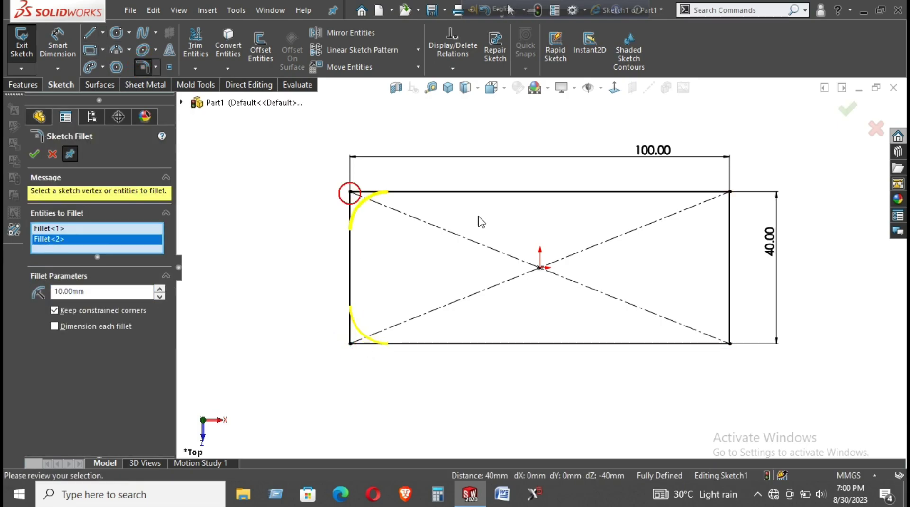
{"action": "left_click", "coordinate": [729, 193]}
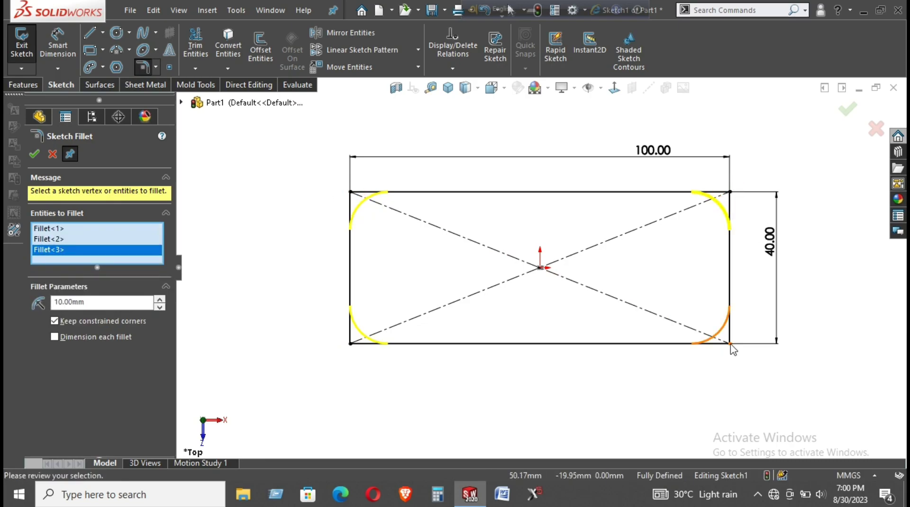
{"action": "left_click", "coordinate": [731, 344]}
{"action": "left_click", "coordinate": [35, 153]}
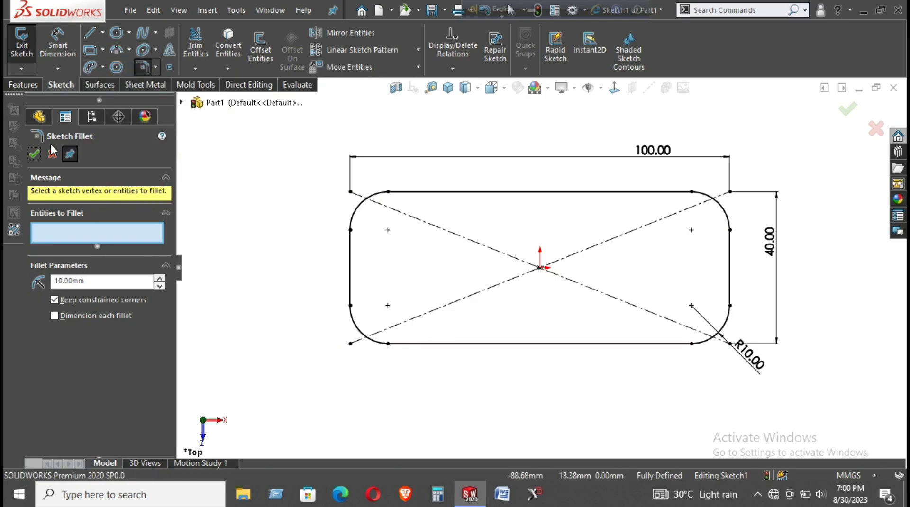
{"action": "left_click", "coordinate": [34, 153]}
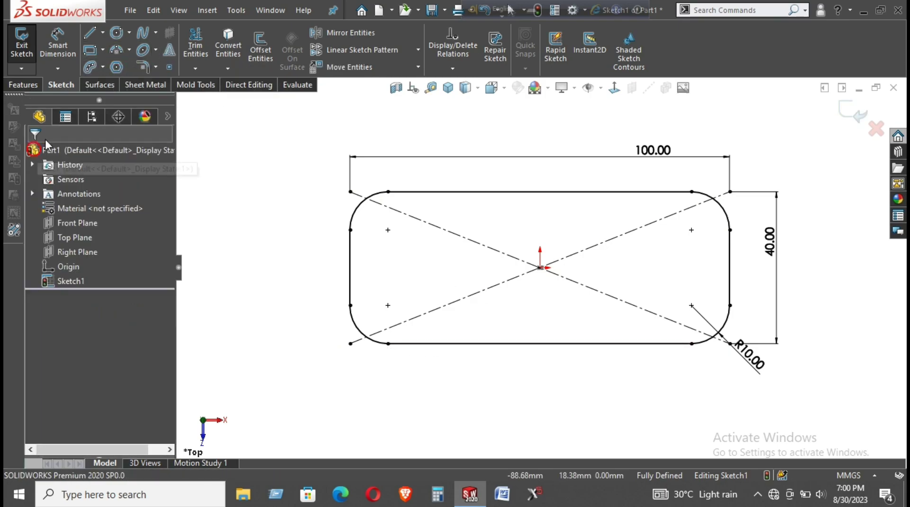
Draw a three-point arc bowing upward between the bottom-left and bottom-right fillet ends
{"action": "left_click", "coordinate": [117, 50]}
{"action": "left_click", "coordinate": [388, 343]}
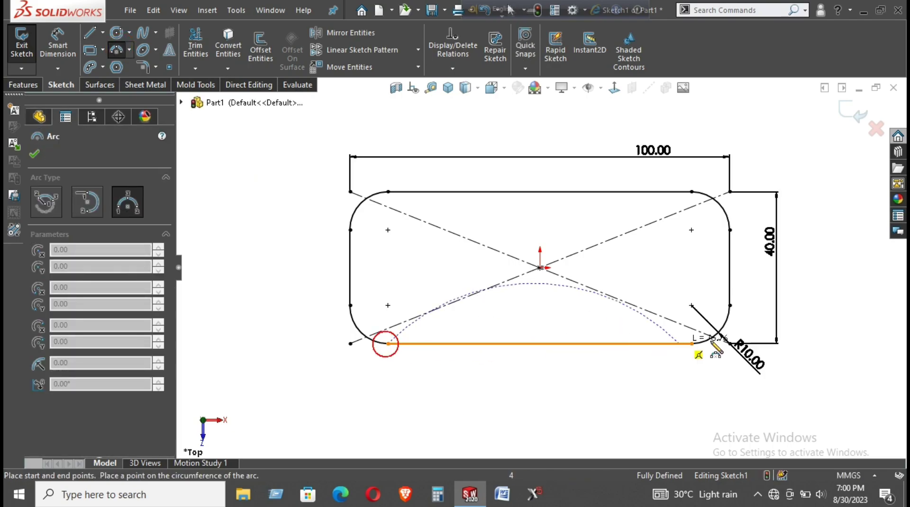
{"action": "left_click", "coordinate": [692, 344]}
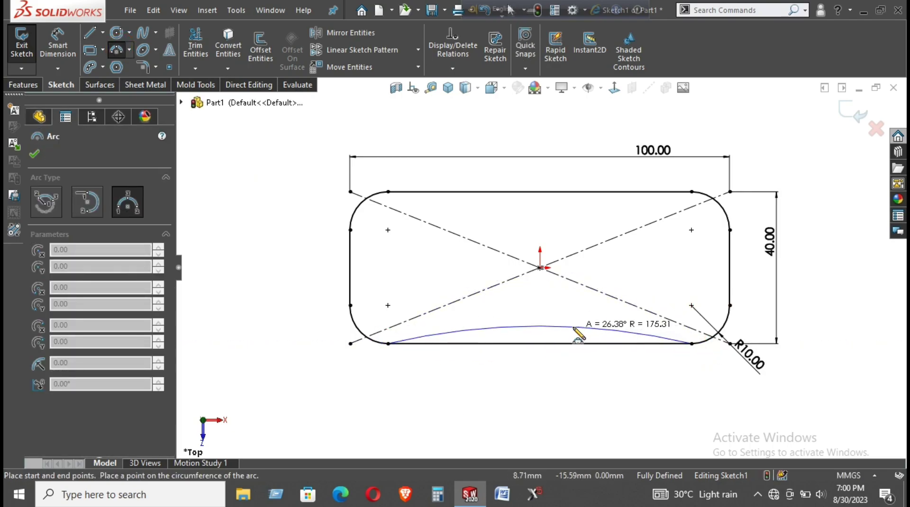
{"action": "left_click", "coordinate": [573, 329]}
{"action": "right_click", "coordinate": [504, 198]}
{"action": "left_click", "coordinate": [510, 207]}
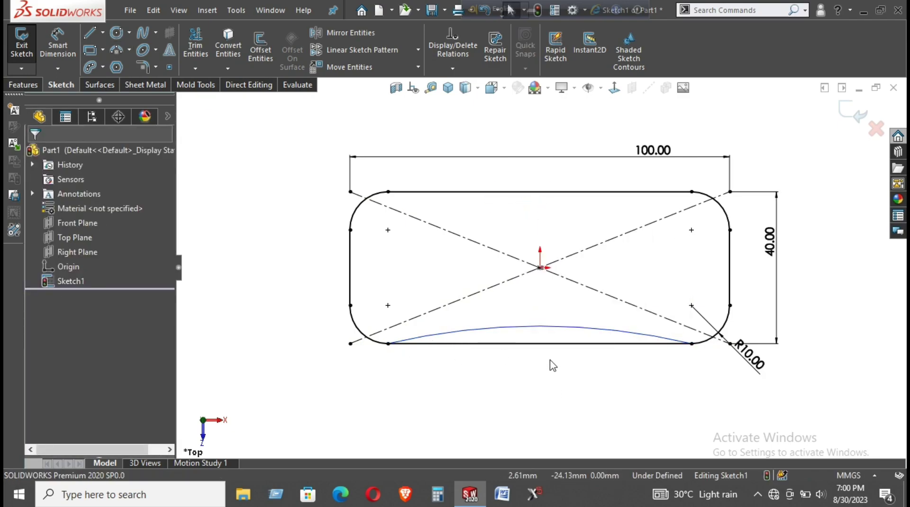
Make the straight bottom line construction geometry, undoing a conflicting tangent relation
{"action": "left_click", "coordinate": [544, 344]}
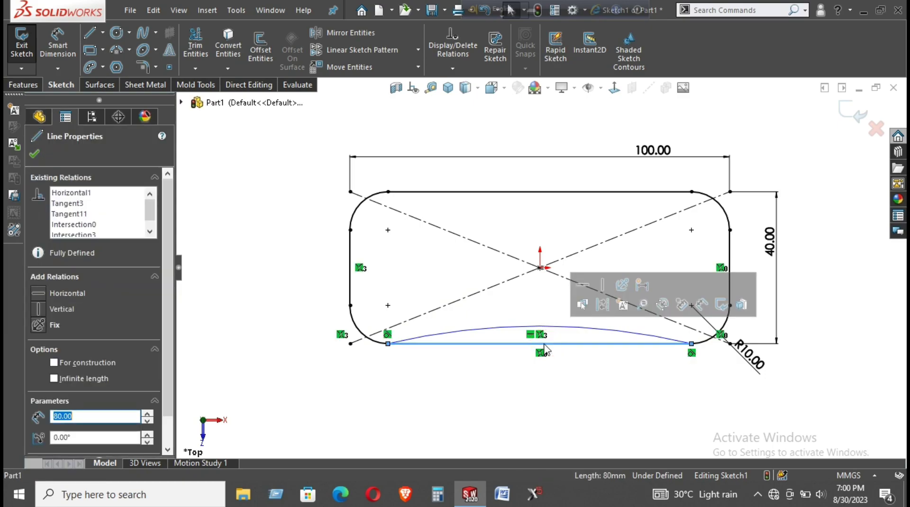
{"action": "left_click", "coordinate": [575, 378]}
{"action": "left_click", "coordinate": [692, 344]}
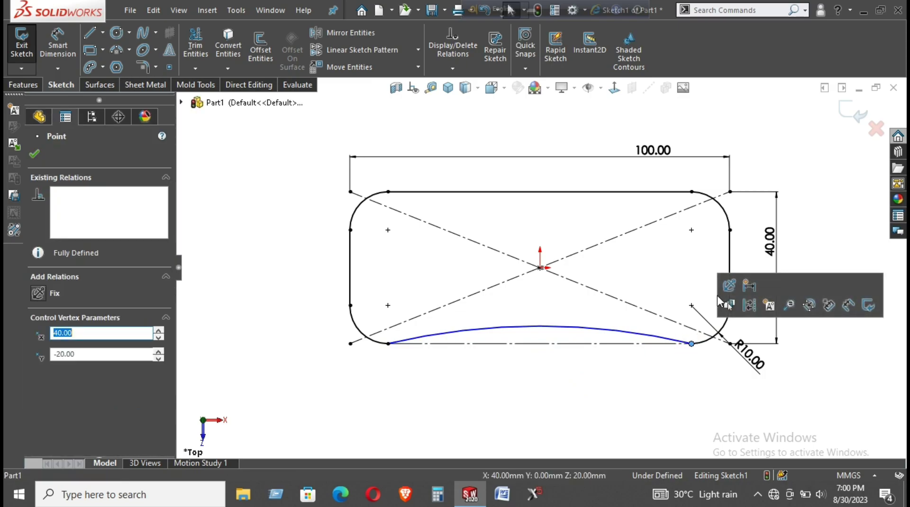
{"action": "left_click", "coordinate": [693, 361]}
{"action": "left_click", "coordinate": [701, 340]}
{"action": "left_click", "coordinate": [671, 339], "text": "ctrl"}
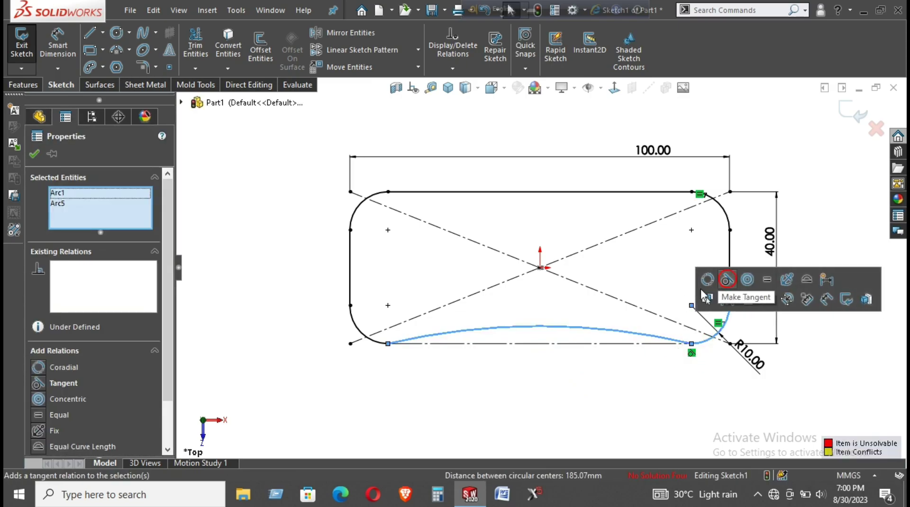
{"action": "left_click", "coordinate": [727, 280]}
{"action": "left_click", "coordinate": [563, 393]}
{"action": "key", "text": "ctrl+z"}
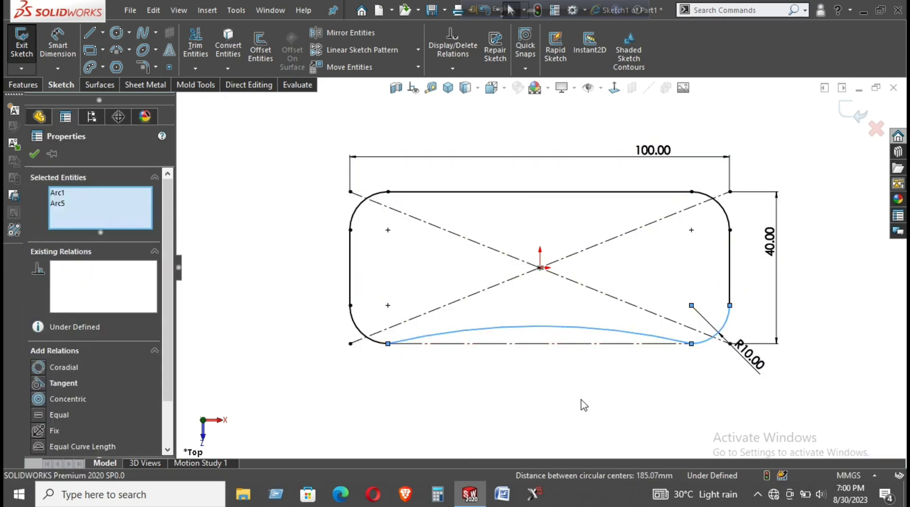
{"action": "left_click", "coordinate": [584, 396]}
Dimension the bottom arc to an R180 radius
{"action": "right_click_drag", "start_coordinate": [584, 398], "coordinate": [563, 285]}
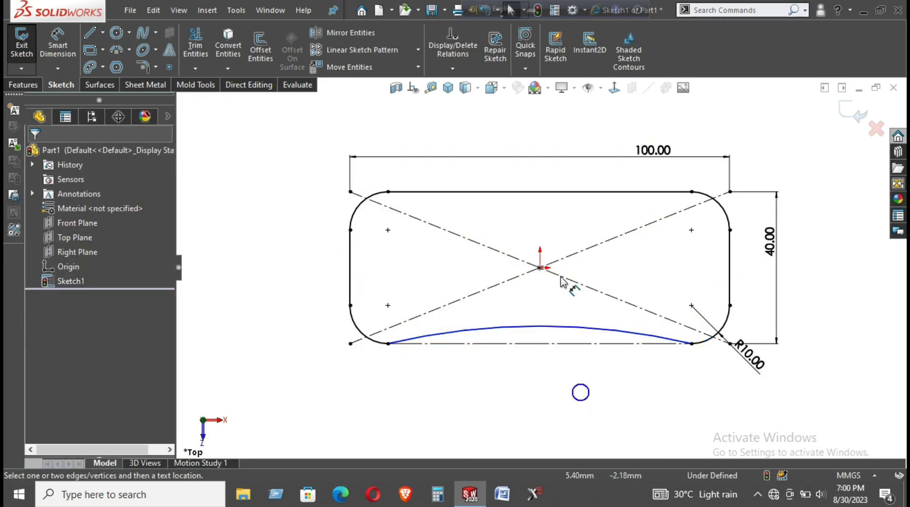
{"action": "left_click", "coordinate": [564, 326]}
{"action": "left_click", "coordinate": [633, 286]}
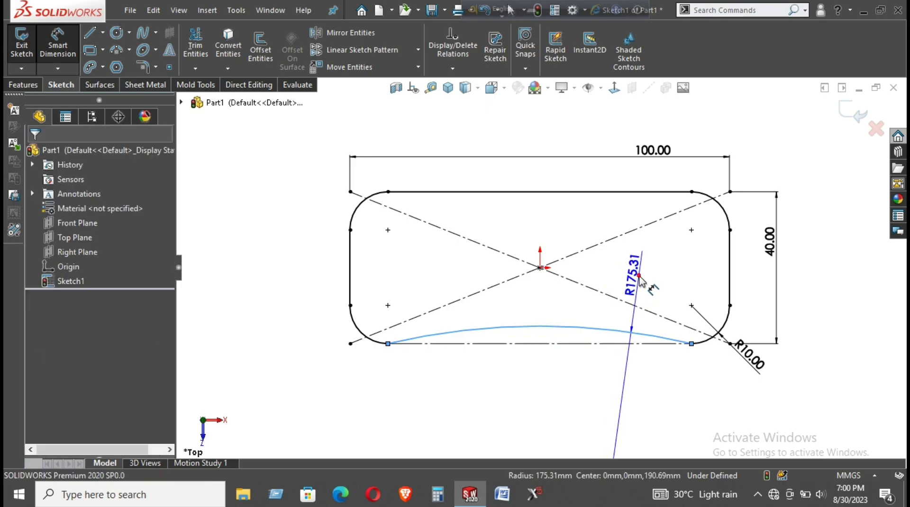
{"action": "type", "text": "18"}
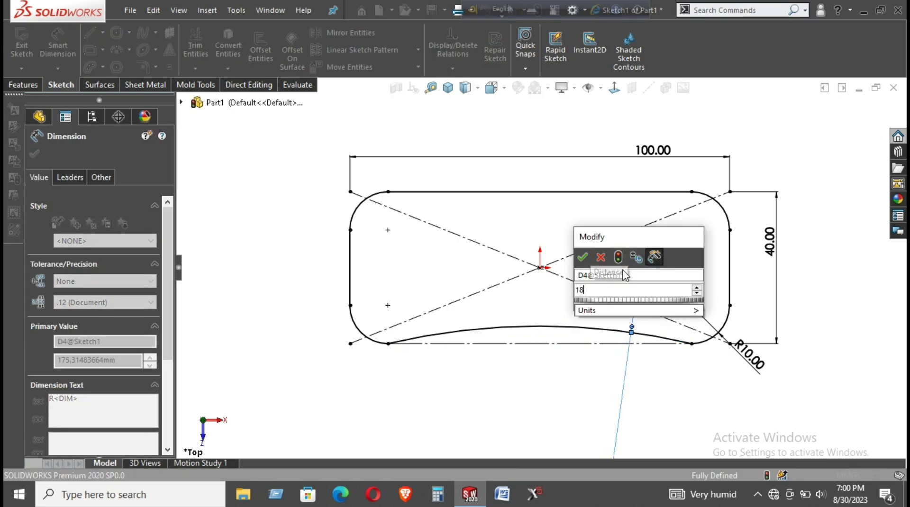
{"action": "type", "text": "0"}
{"action": "key", "text": "Return"}
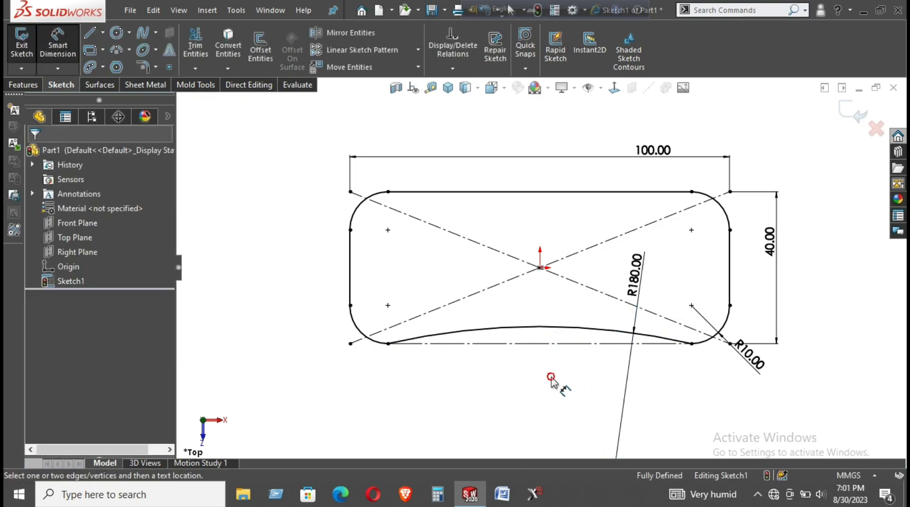
{"action": "left_click", "coordinate": [545, 379]}
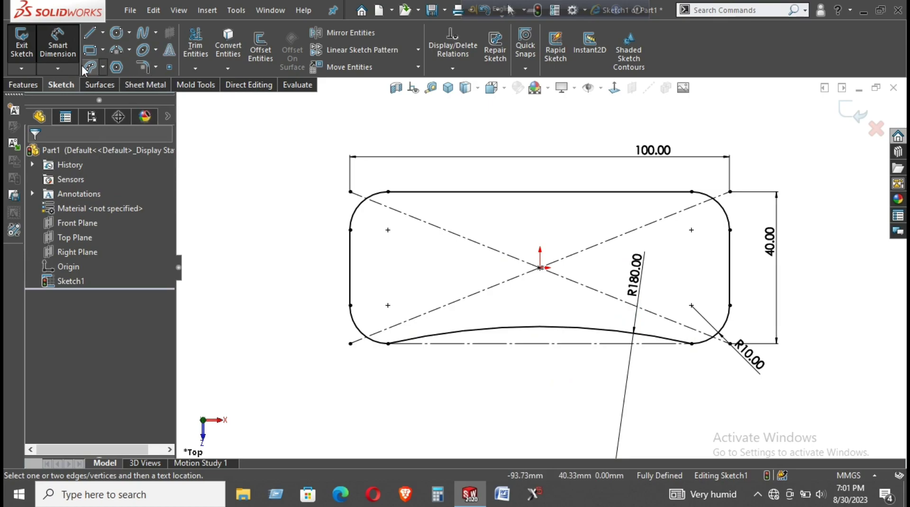
Draw a three-point arc sagging inward between the upper fillet ends
{"action": "left_click", "coordinate": [116, 49]}
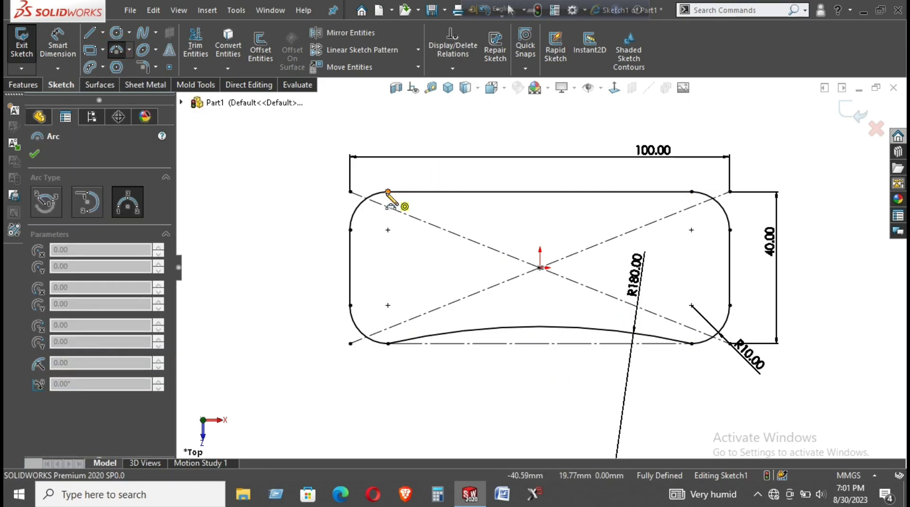
{"action": "left_click", "coordinate": [388, 192]}
{"action": "left_click", "coordinate": [692, 192]}
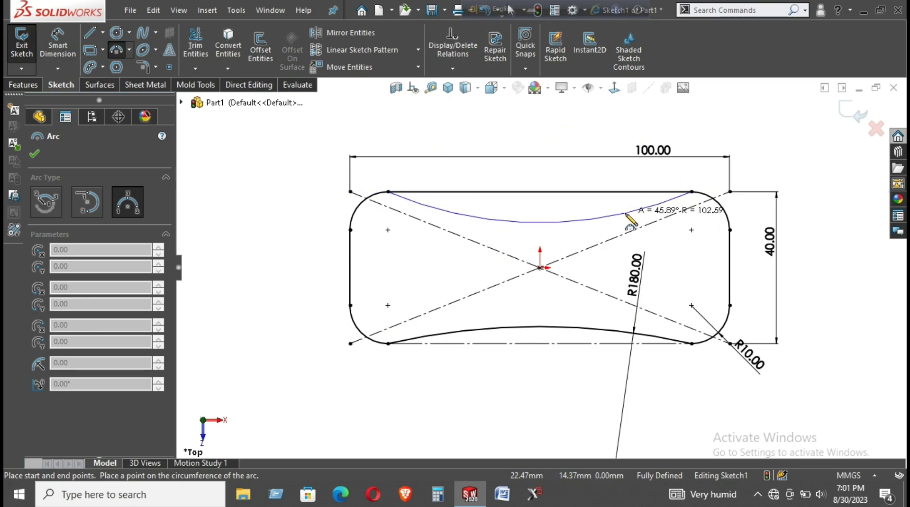
{"action": "left_click", "coordinate": [624, 207]}
{"action": "key", "text": "Escape"}
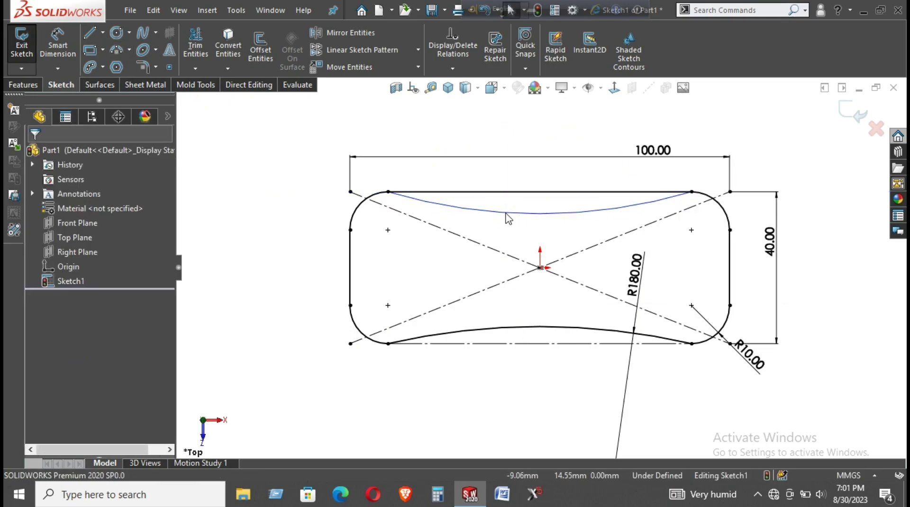
Make the top arc equal to the bottom arc and set the straight top line to construction
{"action": "left_click", "coordinate": [506, 213]}
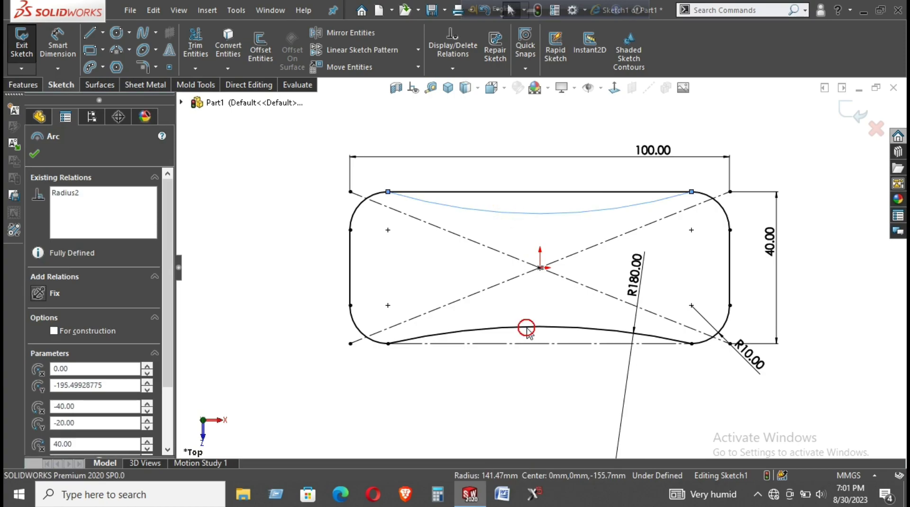
{"action": "left_click", "coordinate": [525, 326], "text": "ctrl"}
{"action": "left_click", "coordinate": [625, 270]}
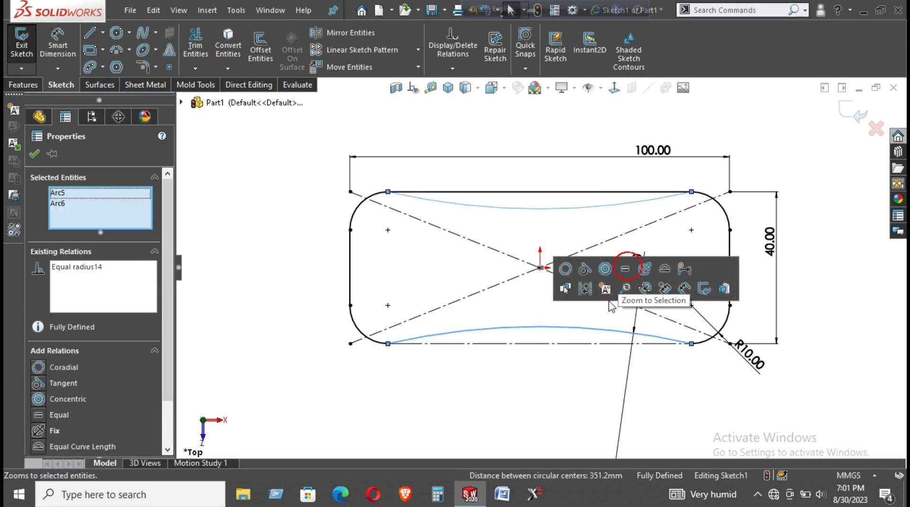
{"action": "left_click", "coordinate": [540, 377]}
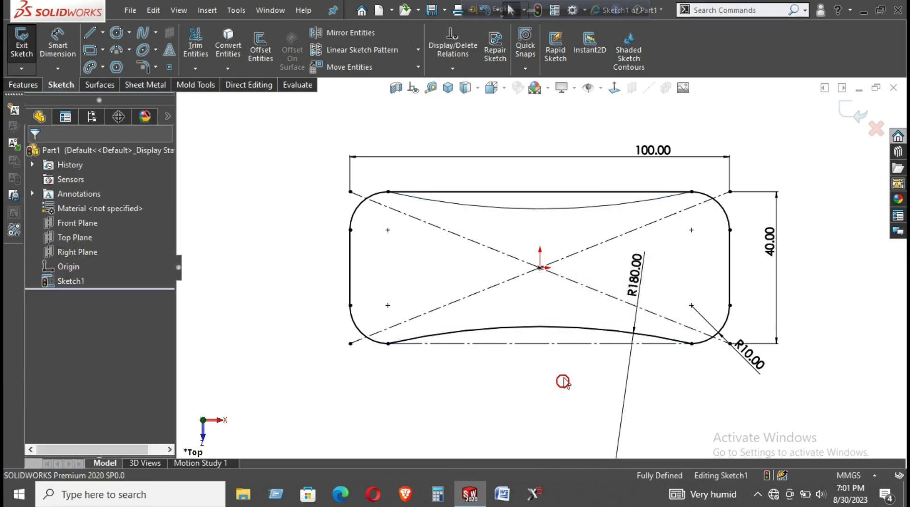
{"action": "left_click", "coordinate": [615, 192]}
{"action": "left_click", "coordinate": [671, 151]}
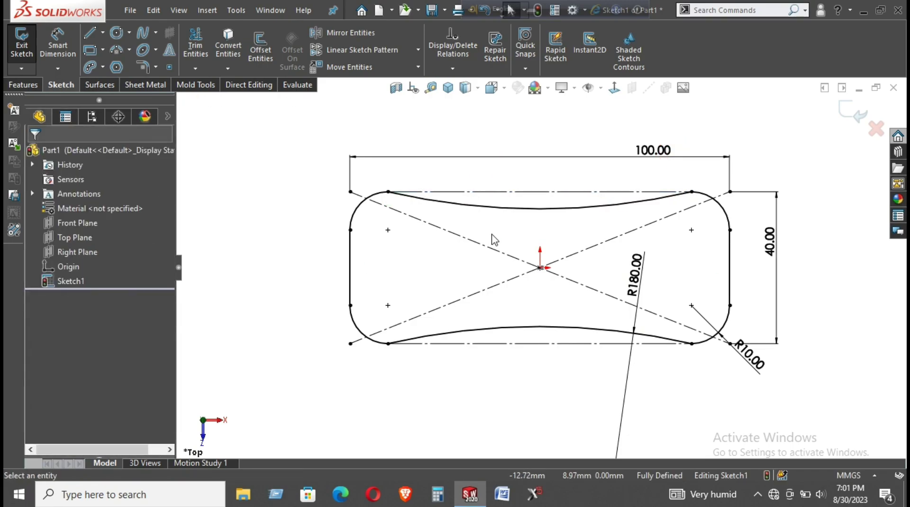
{"action": "left_click", "coordinate": [23, 84]}
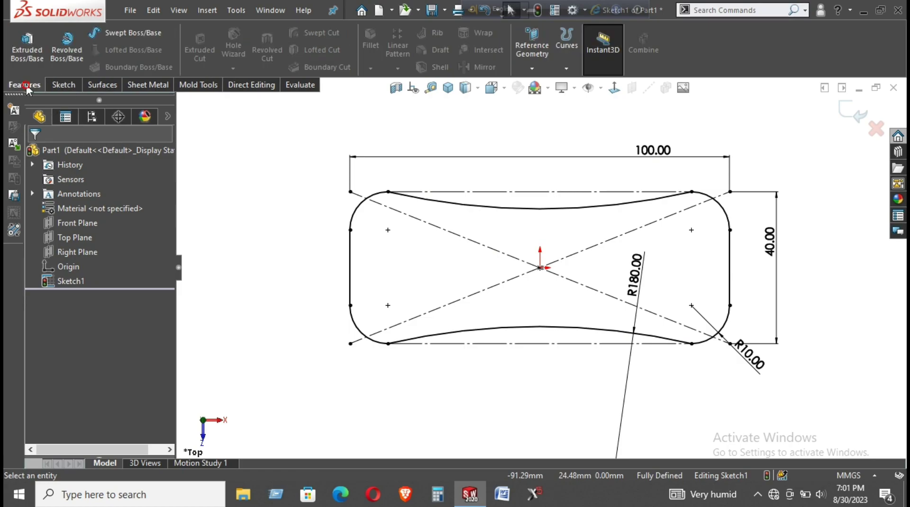
Extrude the curved profile as a Blind boss 2 mm deep
{"action": "left_click", "coordinate": [37, 41]}
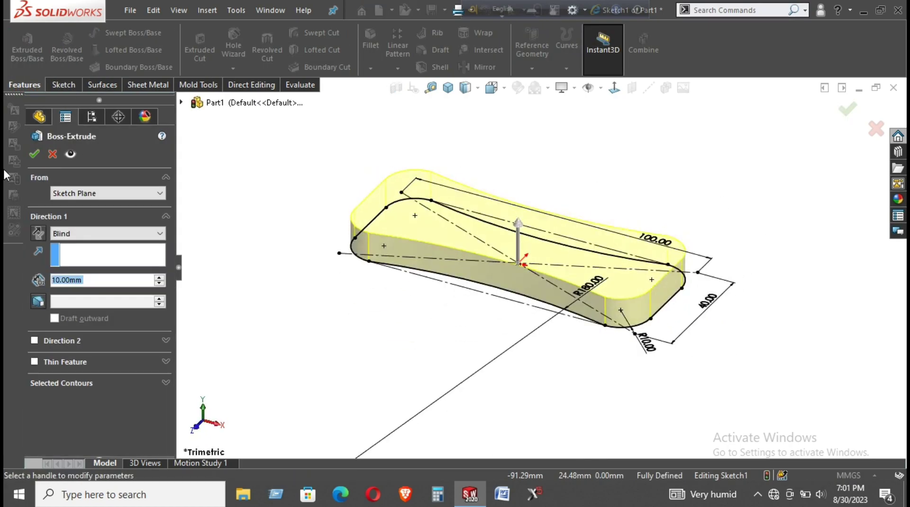
{"action": "type", "text": "2"}
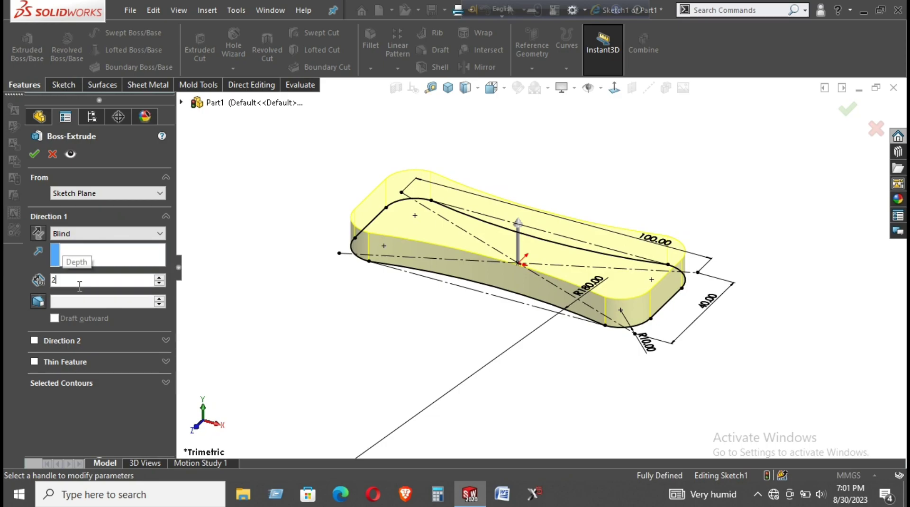
{"action": "key", "text": "Return"}
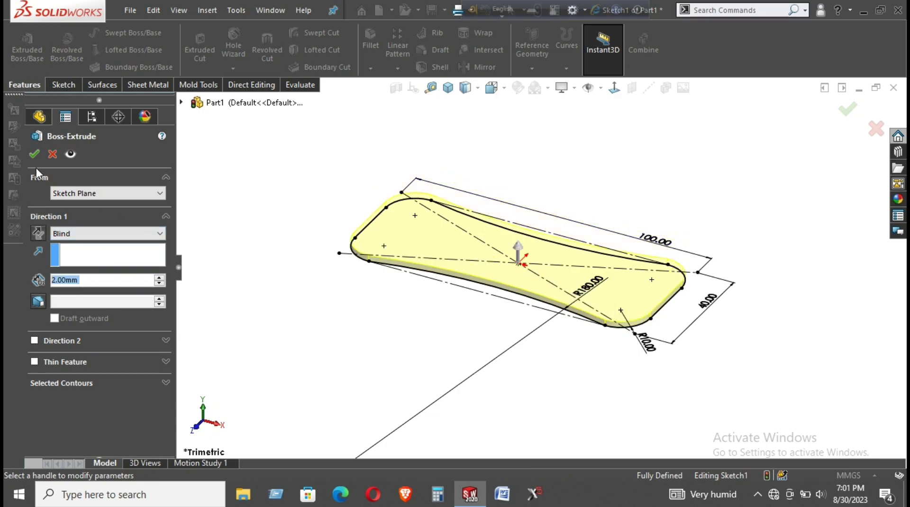
{"action": "left_click", "coordinate": [35, 156]}
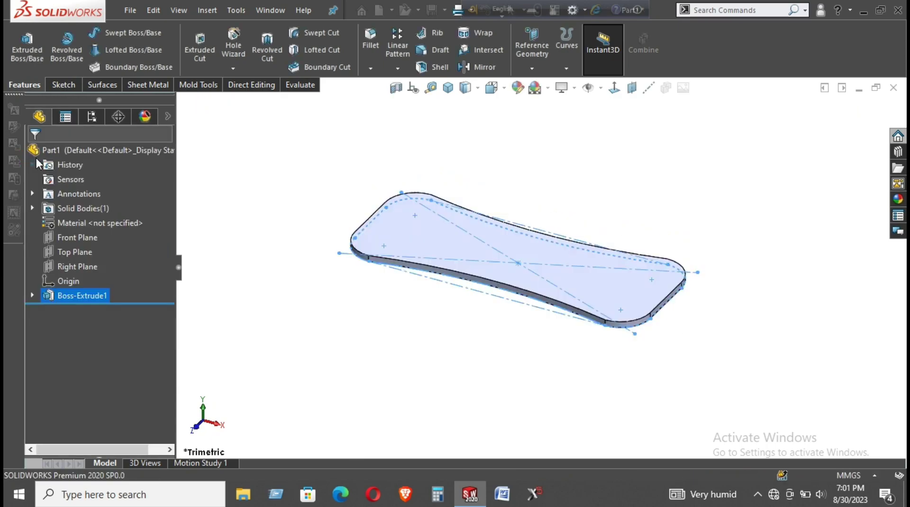
Open a new sketch on the plate's top face and view it face-on
{"action": "left_click", "coordinate": [647, 212]}
{"action": "mouse_move", "coordinate": [618, 209]}
{"action": "middle_mouse_down"}
{"action": "mouse_move", "coordinate": [638, 246]}
{"action": "mouse_move", "coordinate": [642, 238]}
{"action": "mouse_move", "coordinate": [541, 256]}
{"action": "middle_mouse_up"}
{"action": "right_click", "coordinate": [540, 256]}
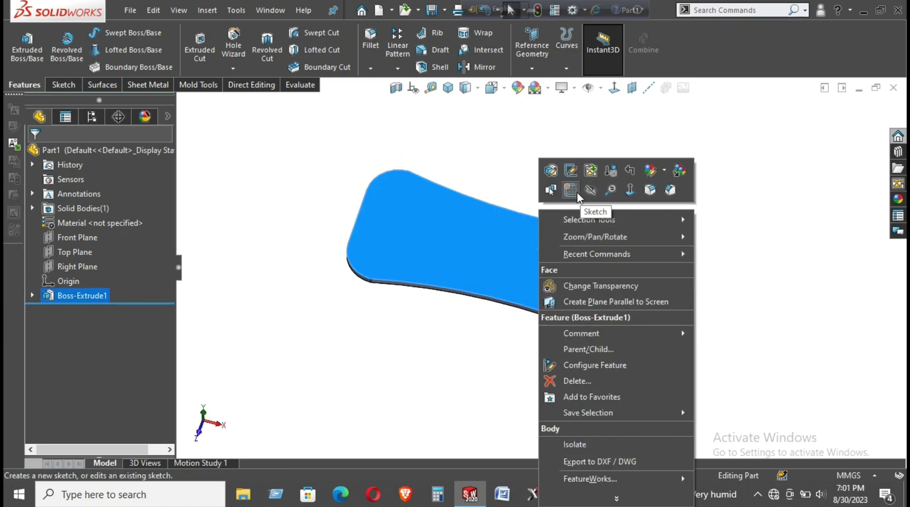
{"action": "left_click", "coordinate": [571, 190]}
{"action": "left_click", "coordinate": [614, 87]}
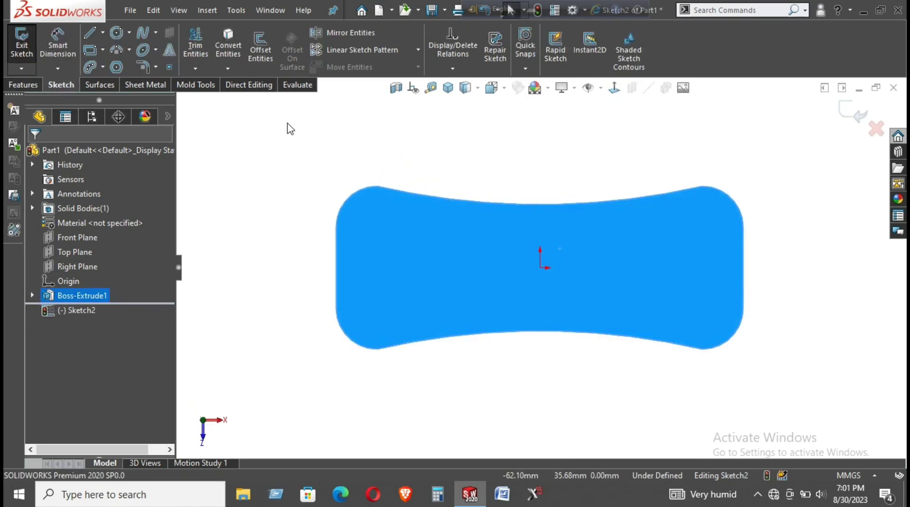
{"action": "left_click", "coordinate": [351, 124]}
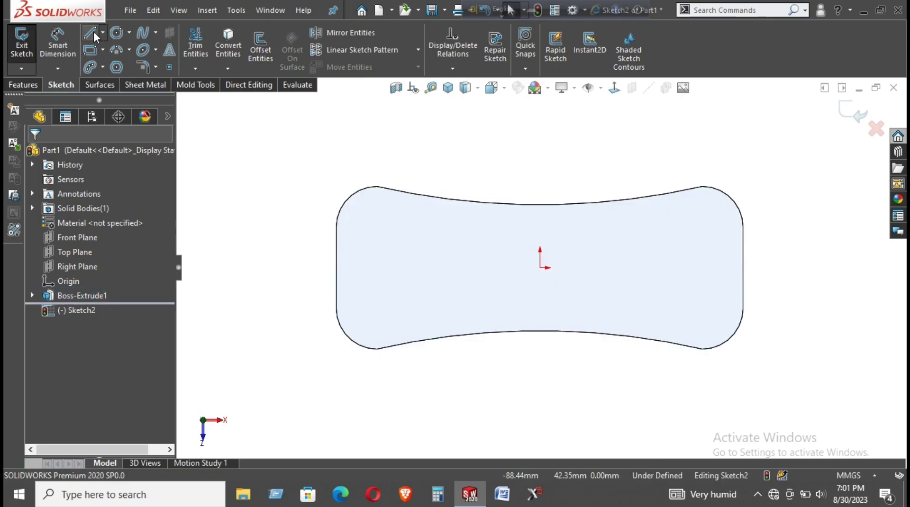
{"action": "left_click", "coordinate": [92, 54]}
Draw a center rectangle from the origin out to the plate's top edge
{"action": "left_click", "coordinate": [85, 204]}
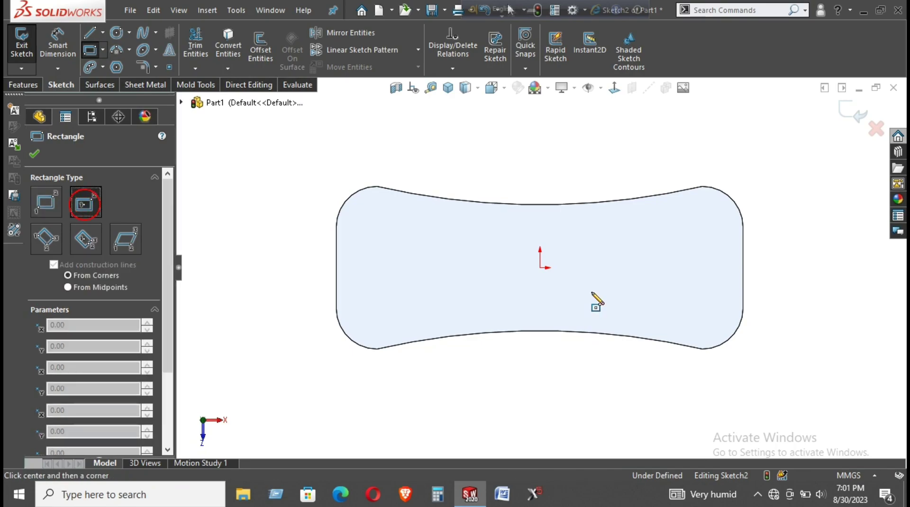
{"action": "left_click", "coordinate": [540, 268]}
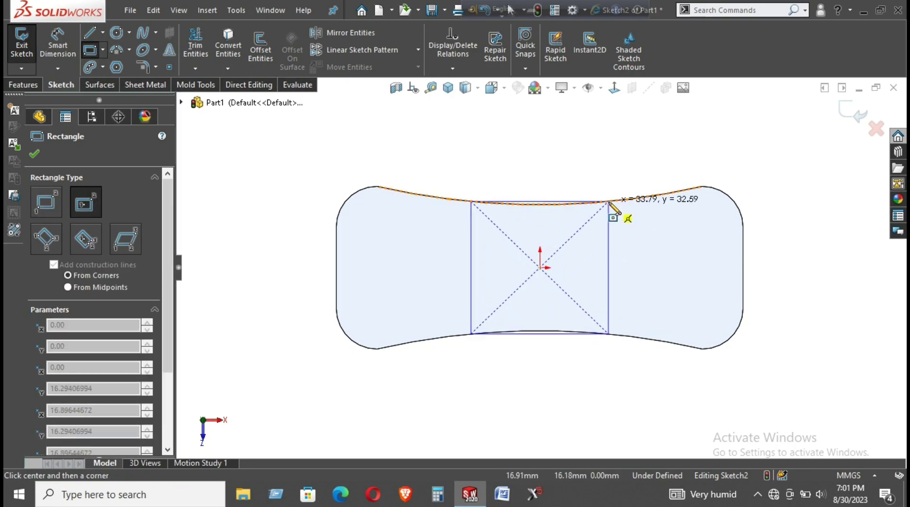
{"action": "left_click", "coordinate": [609, 202]}
{"action": "right_click", "coordinate": [614, 170]}
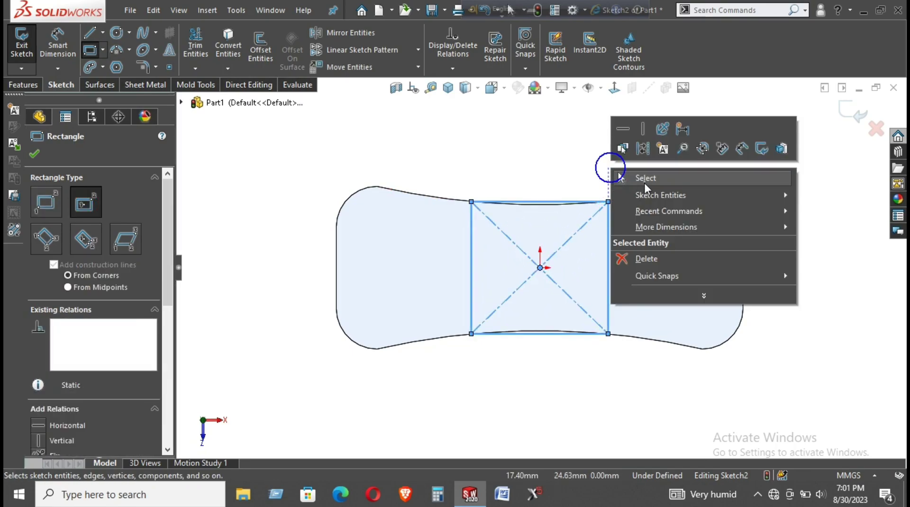
{"action": "left_click", "coordinate": [648, 180]}
Dimension the rectangle's bottom line to a 10 mm width
{"action": "key", "text": "d"}
{"action": "left_click", "coordinate": [532, 334]}
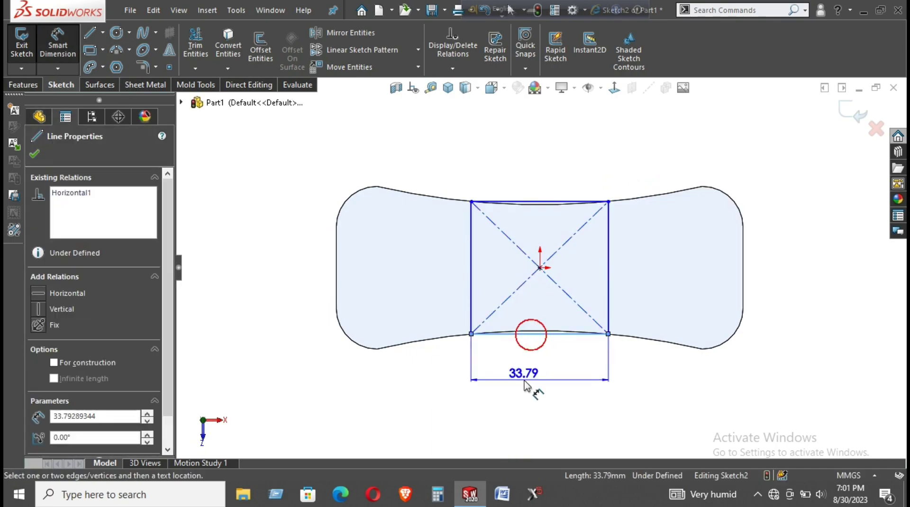
{"action": "left_click", "coordinate": [530, 385]}
{"action": "type", "text": "10"}
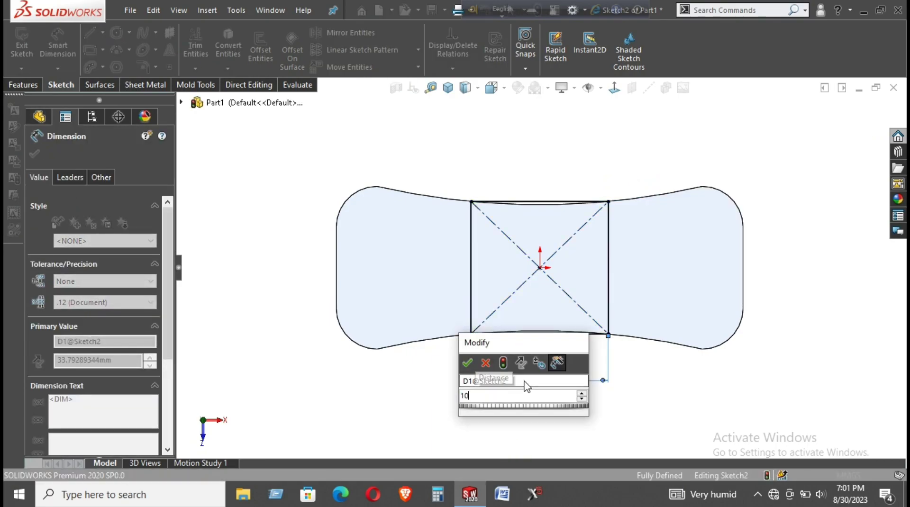
{"action": "key", "text": "Return"}
{"action": "right_click", "coordinate": [636, 383]}
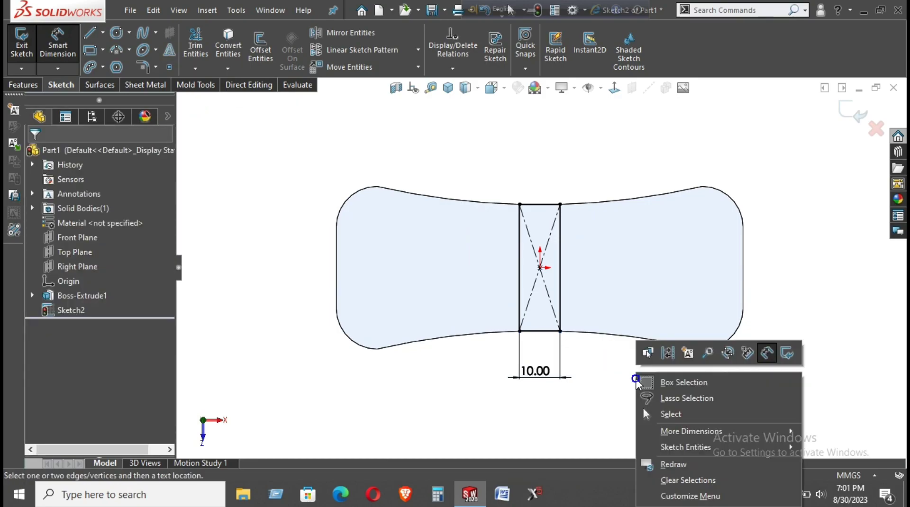
Zoom in and check the length of the rectangle's top line
{"action": "left_click", "coordinate": [668, 416]}
{"action": "scroll", "coordinate": [555, 204], "scroll_direction": "down", "scroll_amount": 2}
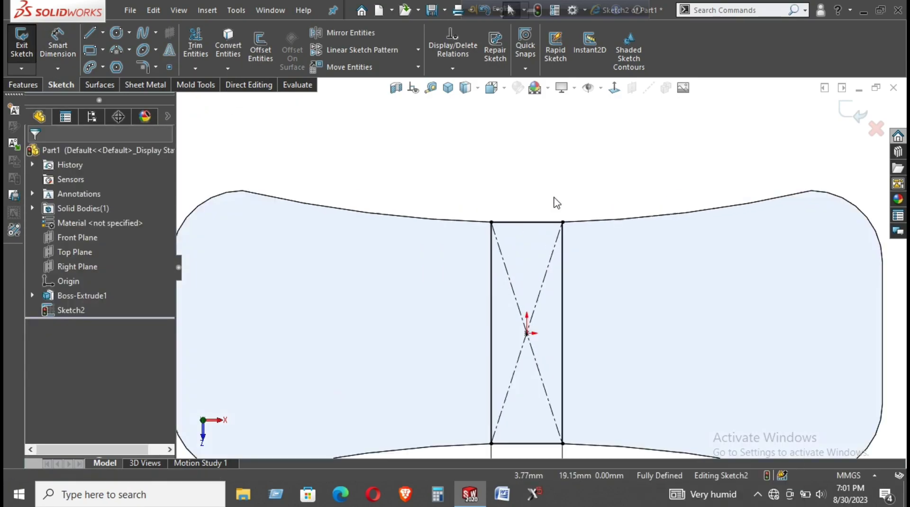
{"action": "scroll", "coordinate": [545, 228], "scroll_direction": "down", "scroll_amount": 2}
{"action": "scroll", "coordinate": [539, 242], "scroll_direction": "down", "scroll_amount": 1}
{"action": "scroll", "coordinate": [534, 244], "scroll_direction": "down", "scroll_amount": 2}
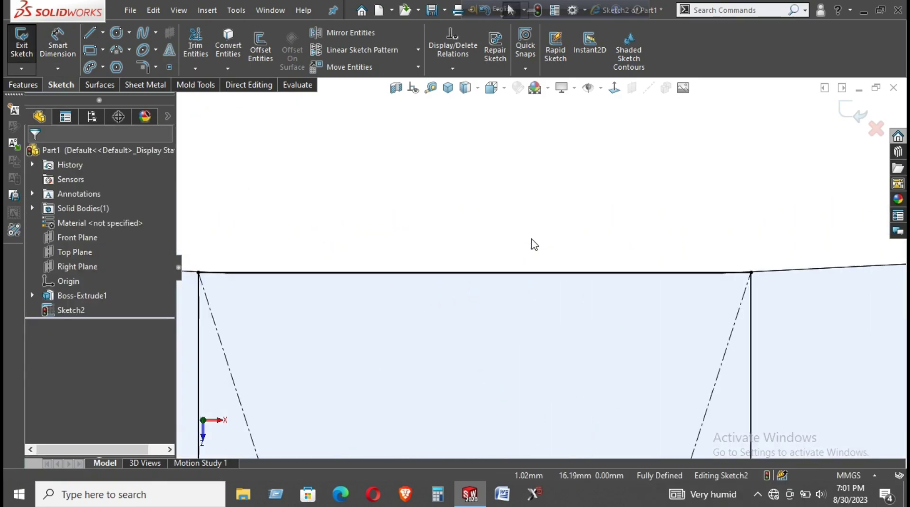
{"action": "left_click", "coordinate": [544, 274]}
{"action": "scroll", "coordinate": [544, 278], "scroll_direction": "down", "scroll_amount": 2}
{"action": "scroll", "coordinate": [544, 278], "scroll_direction": "up", "scroll_amount": 3}
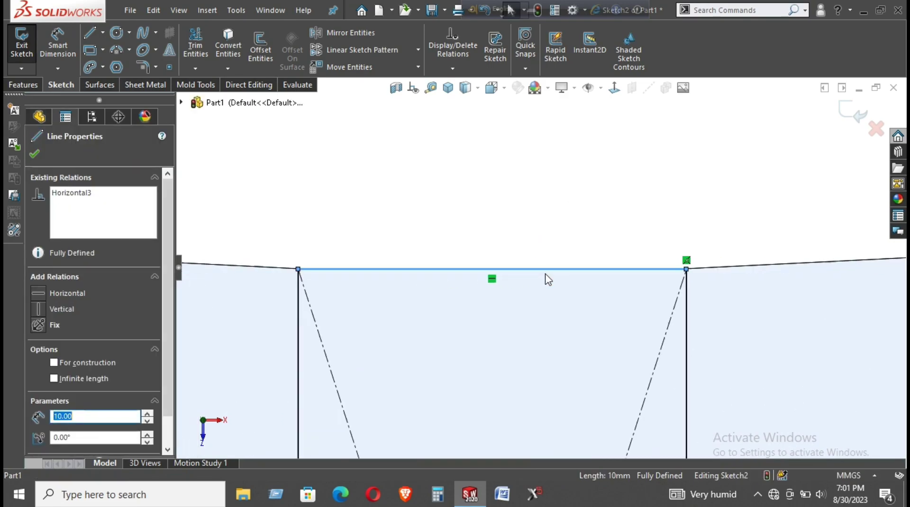
{"action": "scroll", "coordinate": [544, 278], "scroll_direction": "up", "scroll_amount": 2}
{"action": "scroll", "coordinate": [614, 417], "scroll_direction": "up", "scroll_amount": 4}
{"action": "scroll", "coordinate": [82, 381], "scroll_direction": "down", "scroll_amount": 1}
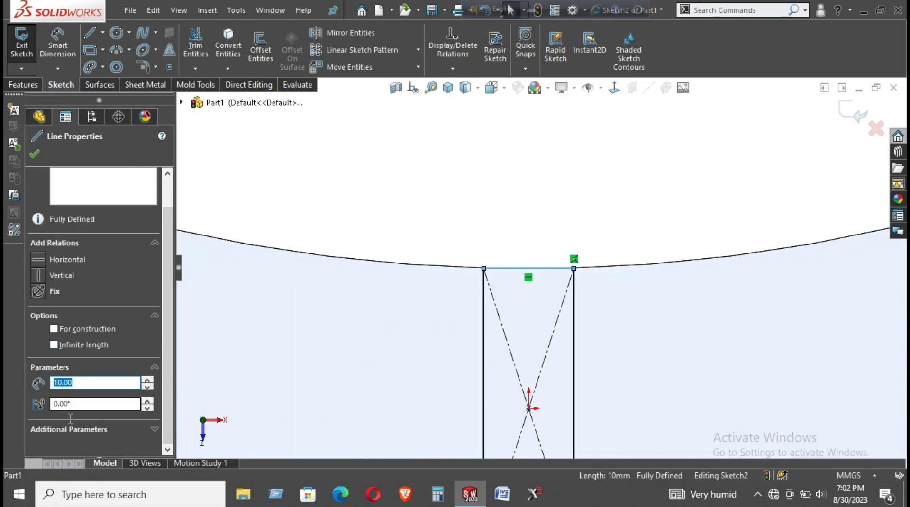
{"action": "scroll", "coordinate": [549, 281], "scroll_direction": "up", "scroll_amount": 3}
{"action": "scroll", "coordinate": [535, 350], "scroll_direction": "up", "scroll_amount": 2}
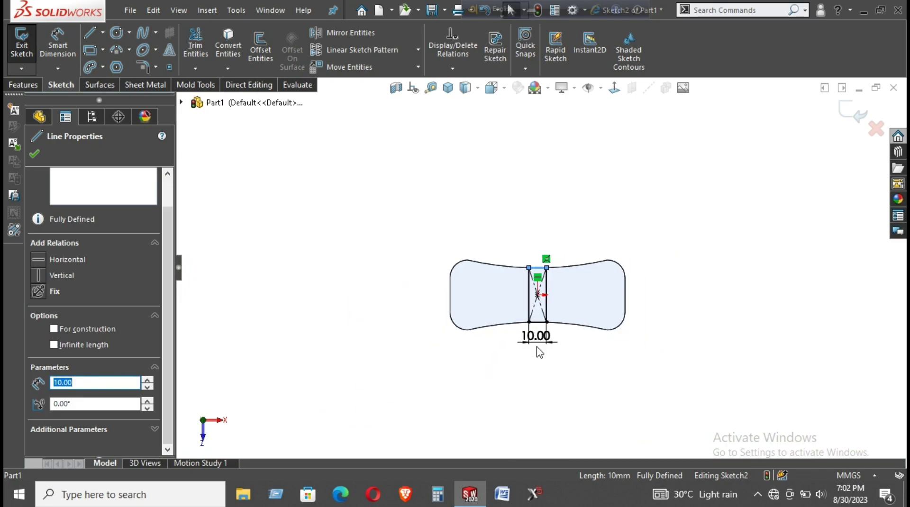
{"action": "left_click", "coordinate": [580, 379]}
{"action": "scroll", "coordinate": [549, 332], "scroll_direction": "down", "scroll_amount": 2}
{"action": "scroll", "coordinate": [480, 266], "scroll_direction": "down", "scroll_amount": 3}
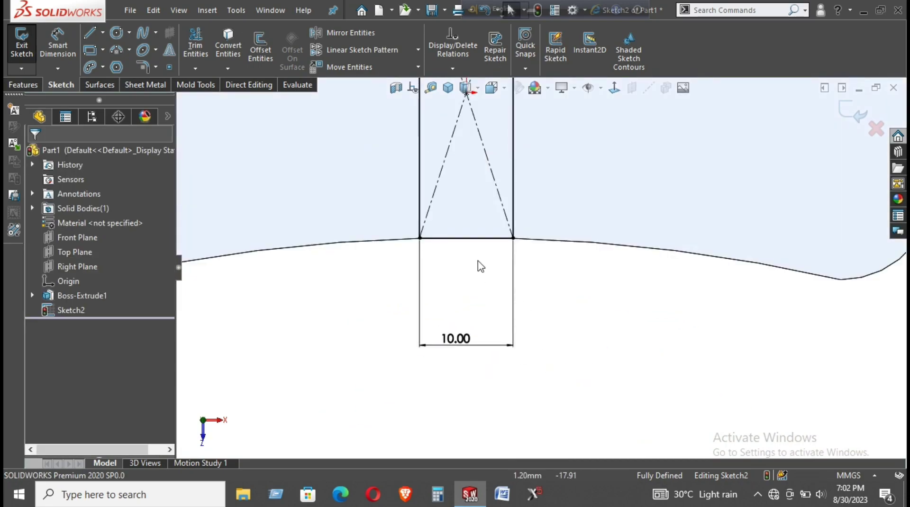
Convert the top line across the gap into construction geometry
{"action": "left_click", "coordinate": [467, 238]}
{"action": "left_click", "coordinate": [524, 199]}
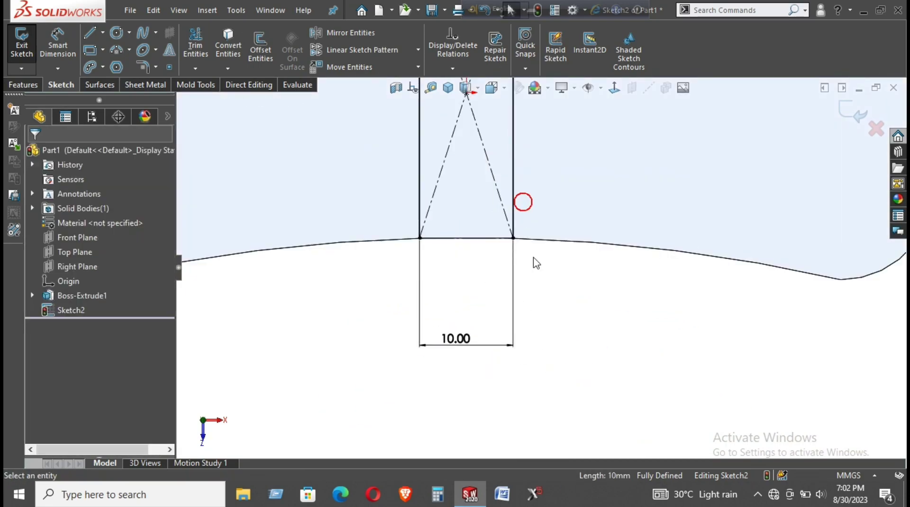
{"action": "scroll", "coordinate": [547, 307], "scroll_direction": "up", "scroll_amount": 3}
{"action": "scroll", "coordinate": [544, 276], "scroll_direction": "down", "scroll_amount": 3}
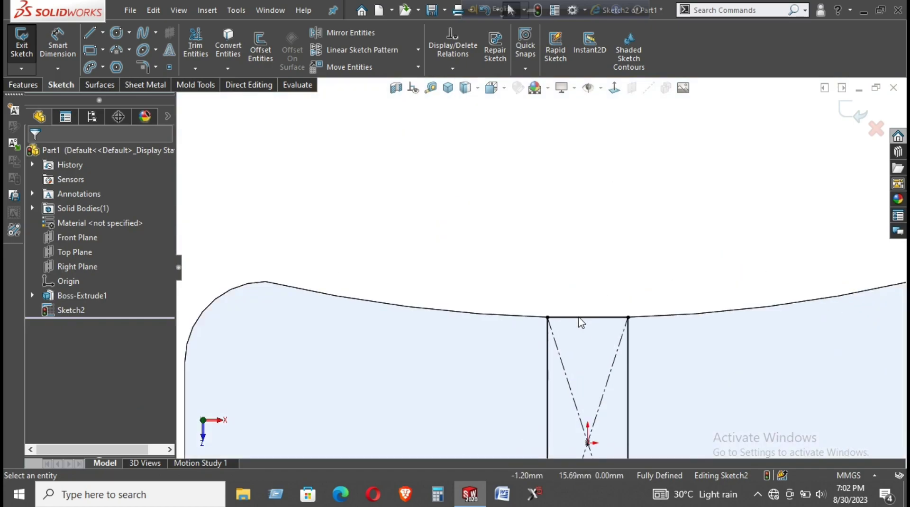
{"action": "left_click", "coordinate": [578, 318]}
{"action": "left_click", "coordinate": [636, 275]}
{"action": "scroll", "coordinate": [547, 251], "scroll_direction": "up", "scroll_amount": 3}
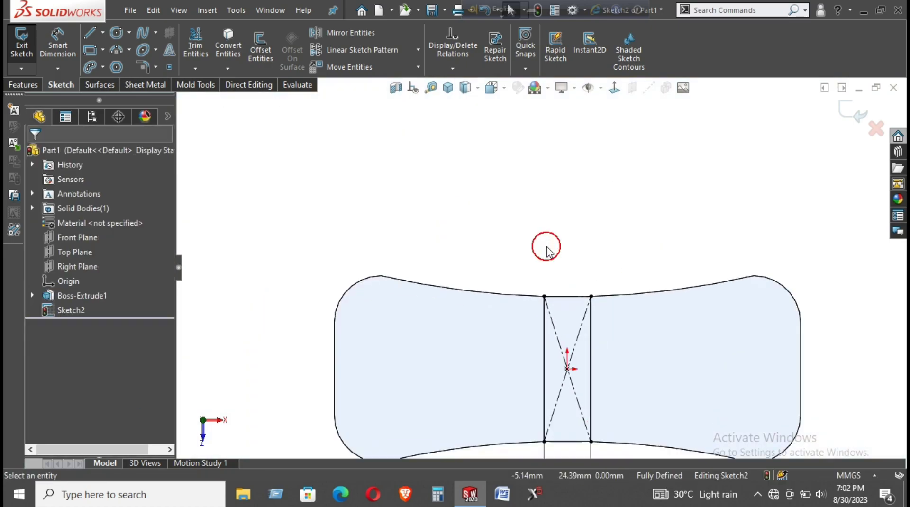
{"action": "scroll", "coordinate": [560, 285], "scroll_direction": "up", "scroll_amount": 3}
{"action": "scroll", "coordinate": [564, 303], "scroll_direction": "down", "scroll_amount": 2}
{"action": "scroll", "coordinate": [545, 275], "scroll_direction": "down", "scroll_amount": 4}
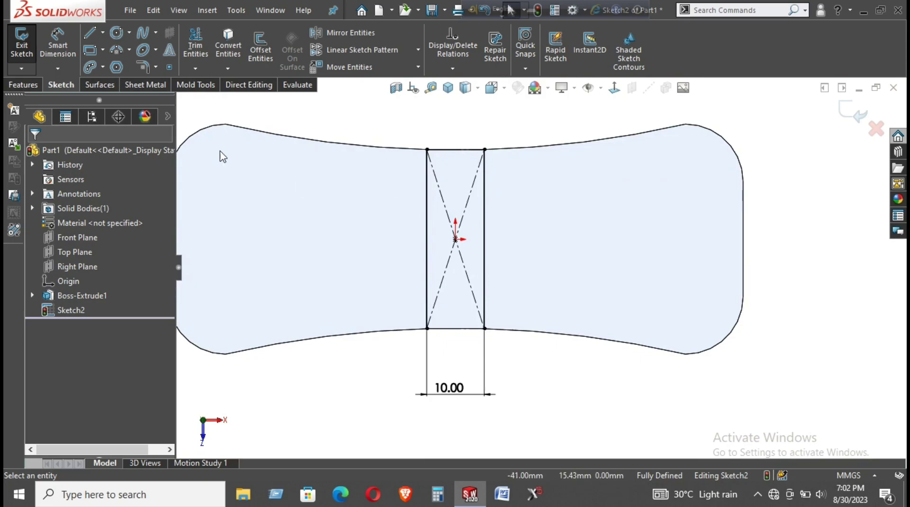
Offset the rectangle's left and right sides 2 mm inward as inner wall lines
{"action": "left_click", "coordinate": [275, 47]}
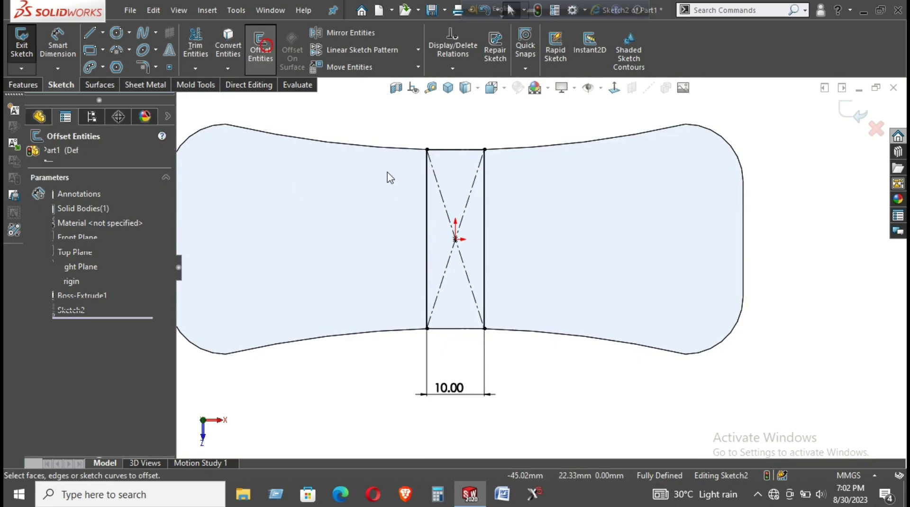
{"action": "left_click", "coordinate": [426, 248]}
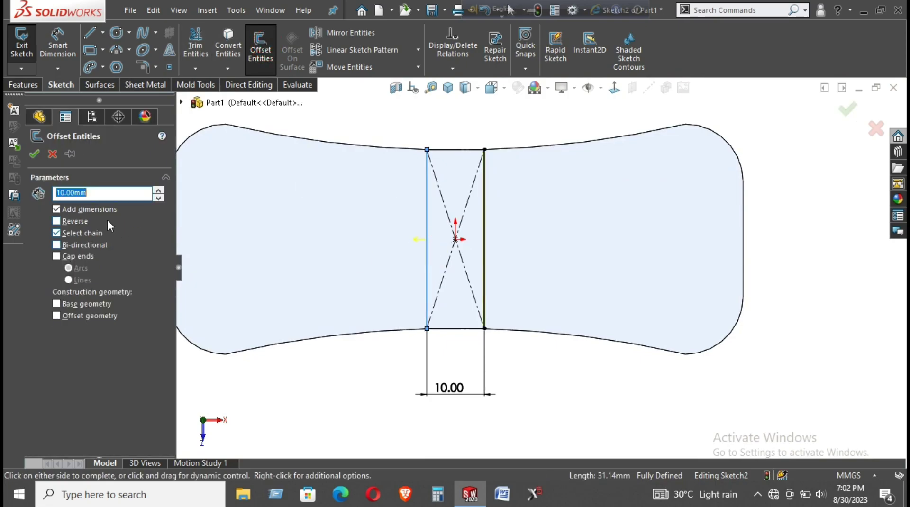
{"action": "type", "text": "2"}
{"action": "key", "text": "Return"}
{"action": "left_click", "coordinate": [38, 155]}
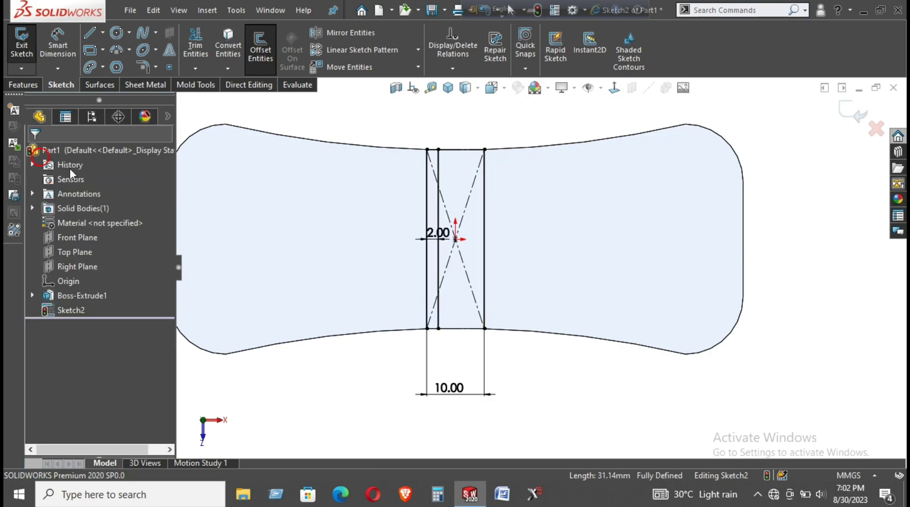
{"action": "left_click", "coordinate": [485, 240]}
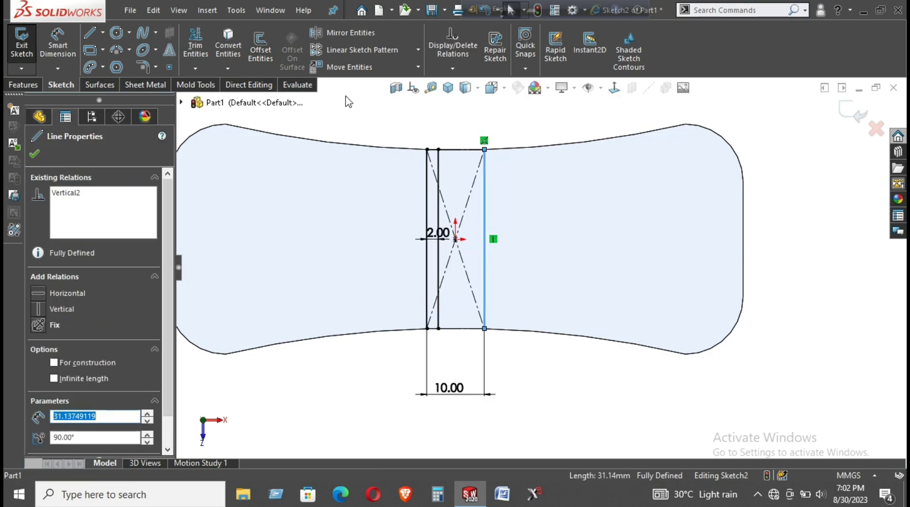
{"action": "left_click", "coordinate": [259, 48]}
{"action": "left_click", "coordinate": [57, 222]}
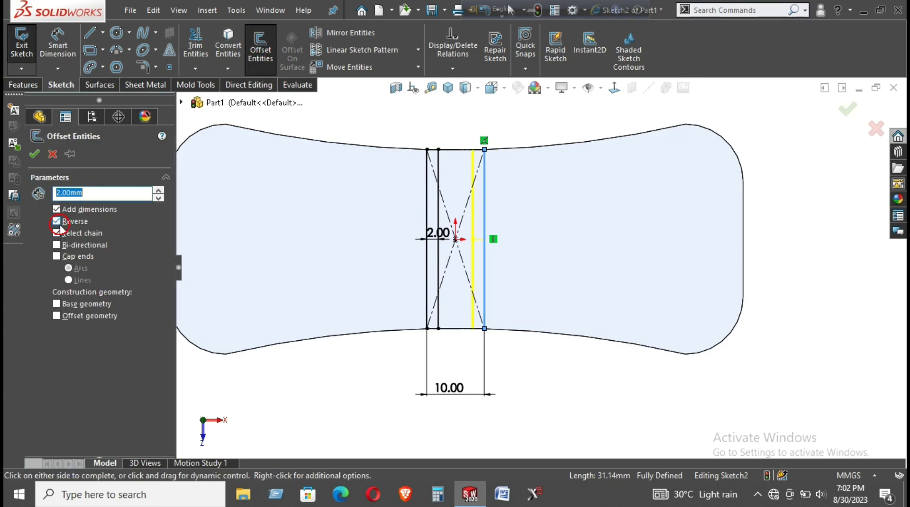
{"action": "left_click", "coordinate": [33, 154]}
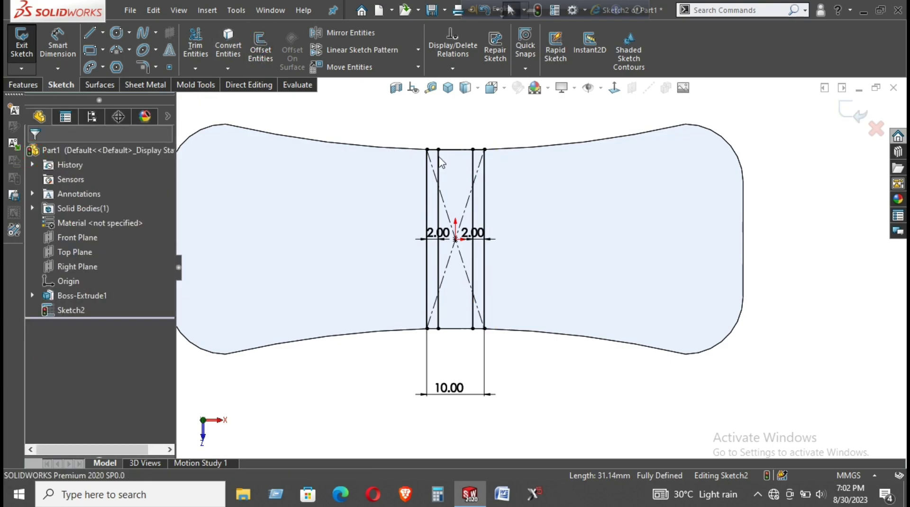
Zoom in to inspect the 10 mm top construction line's properties
{"action": "scroll", "coordinate": [463, 154], "scroll_direction": "down", "scroll_amount": 2}
{"action": "scroll", "coordinate": [369, 189], "scroll_direction": "down", "scroll_amount": 2}
{"action": "scroll", "coordinate": [463, 212], "scroll_direction": "down", "scroll_amount": 1}
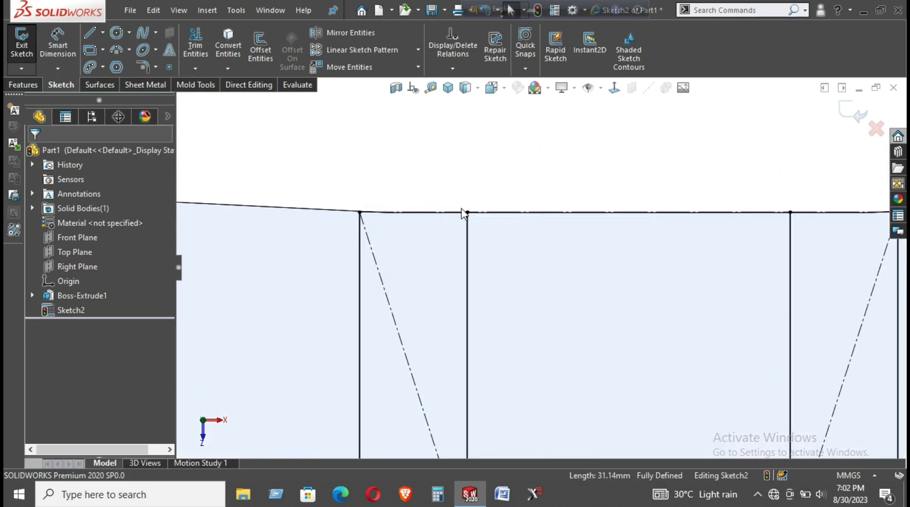
{"action": "scroll", "coordinate": [517, 274], "scroll_direction": "down", "scroll_amount": 1}
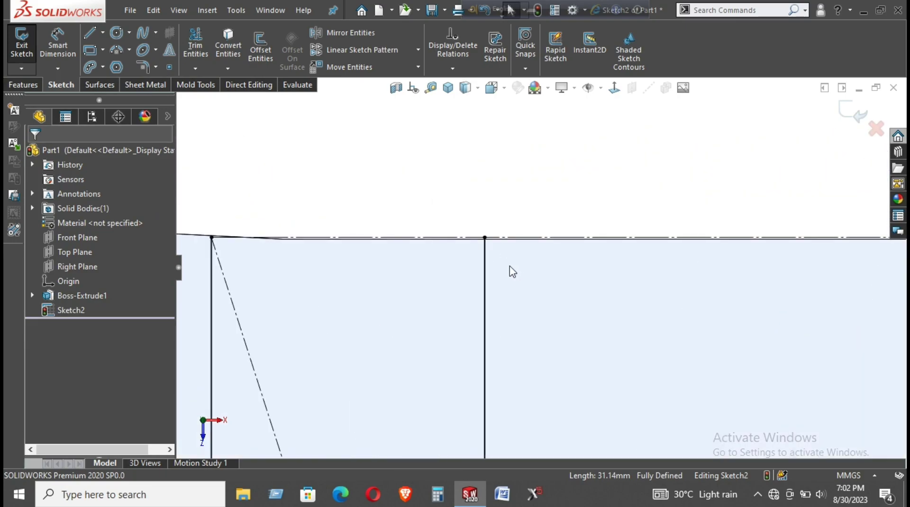
{"action": "left_click", "coordinate": [515, 239]}
{"action": "scroll", "coordinate": [518, 245], "scroll_direction": "down", "scroll_amount": 1}
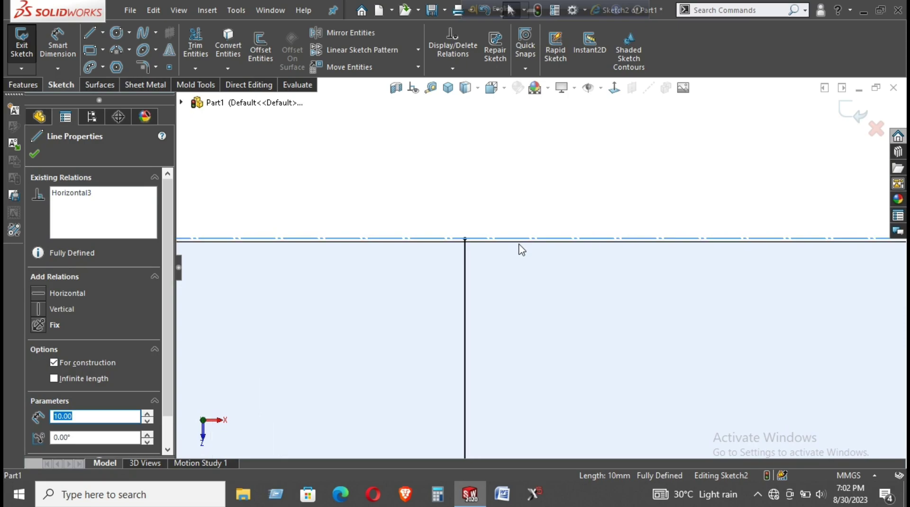
{"action": "scroll", "coordinate": [520, 250], "scroll_direction": "down", "scroll_amount": 1}
{"action": "key", "text": "Escape"}
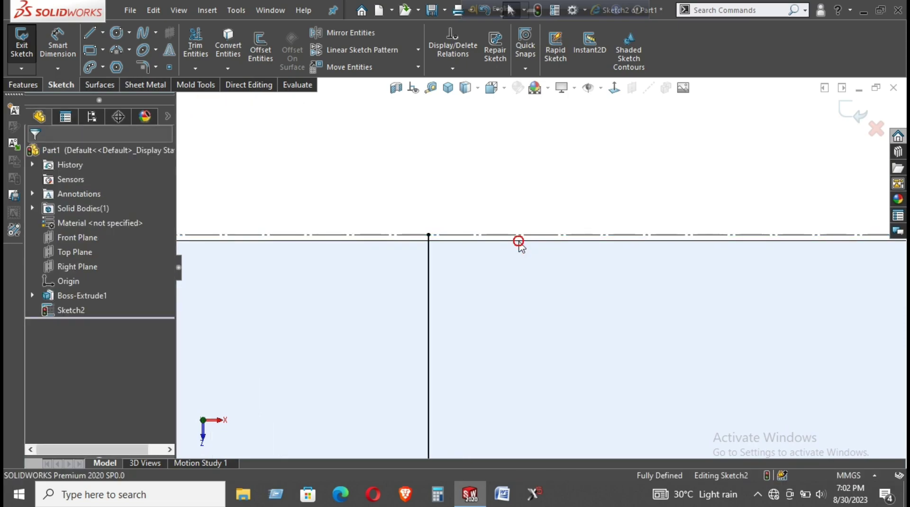
{"action": "scroll", "coordinate": [612, 256], "scroll_direction": "up", "scroll_amount": 1}
{"action": "scroll", "coordinate": [544, 261], "scroll_direction": "up", "scroll_amount": 2}
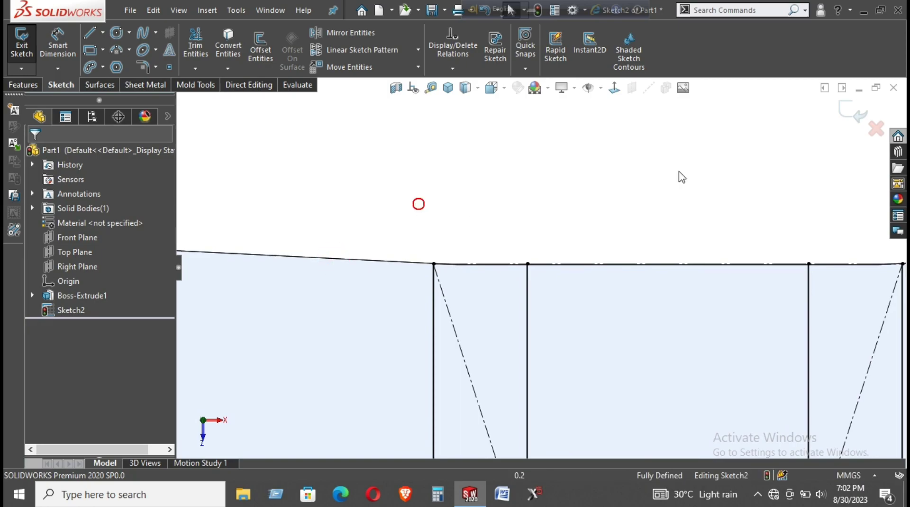
{"action": "scroll", "coordinate": [524, 197], "scroll_direction": "up", "scroll_amount": 1}
{"action": "scroll", "coordinate": [407, 254], "scroll_direction": "up", "scroll_amount": 2}
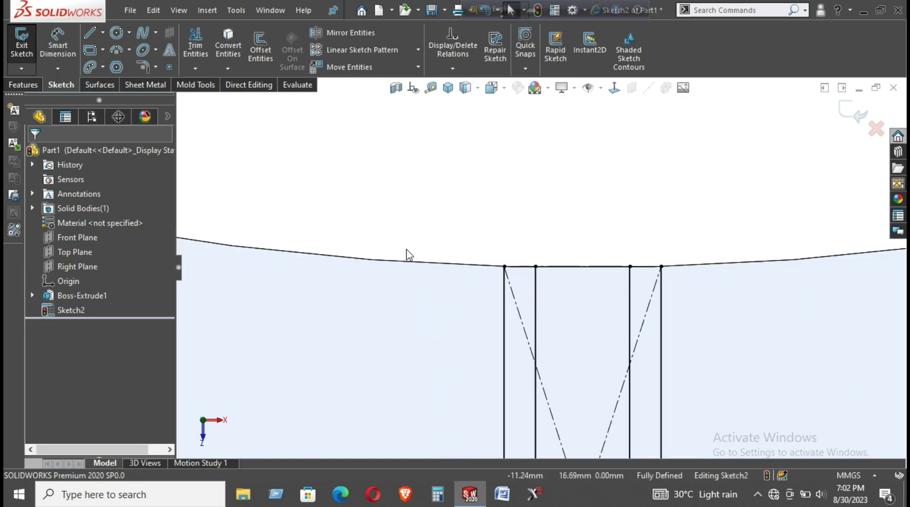
{"action": "scroll", "coordinate": [401, 273], "scroll_direction": "up", "scroll_amount": 3}
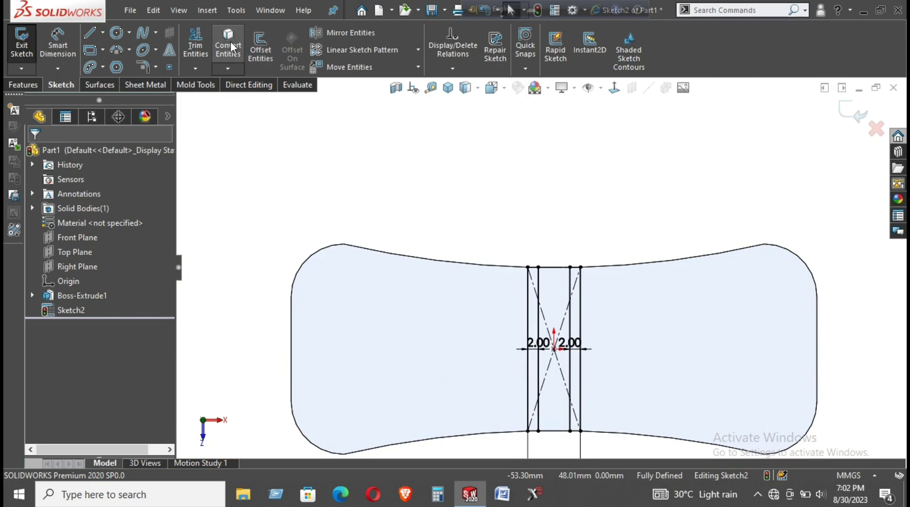
Convert the plate's top and bottom curved edges into Sketch2 using Convert Entities
{"action": "left_click", "coordinate": [228, 47]}
{"action": "left_click", "coordinate": [407, 256]}
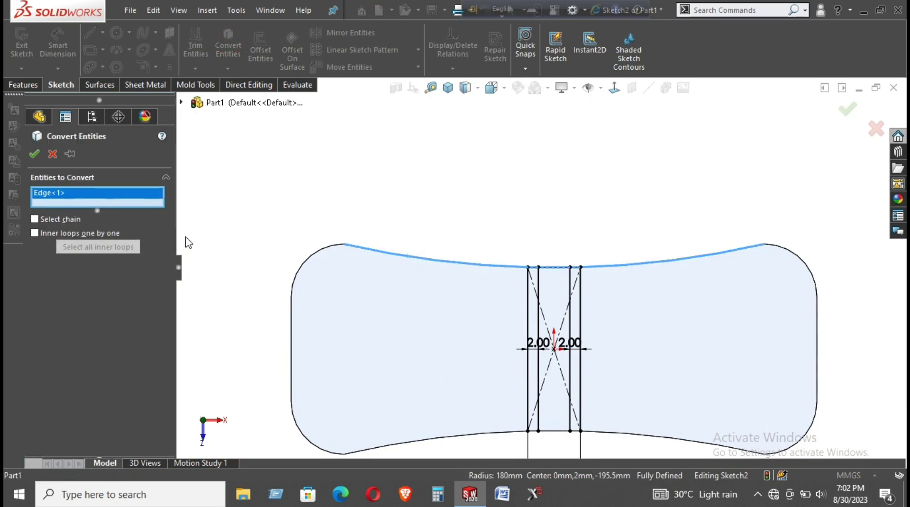
{"action": "left_click", "coordinate": [435, 439]}
{"action": "left_click", "coordinate": [34, 154]}
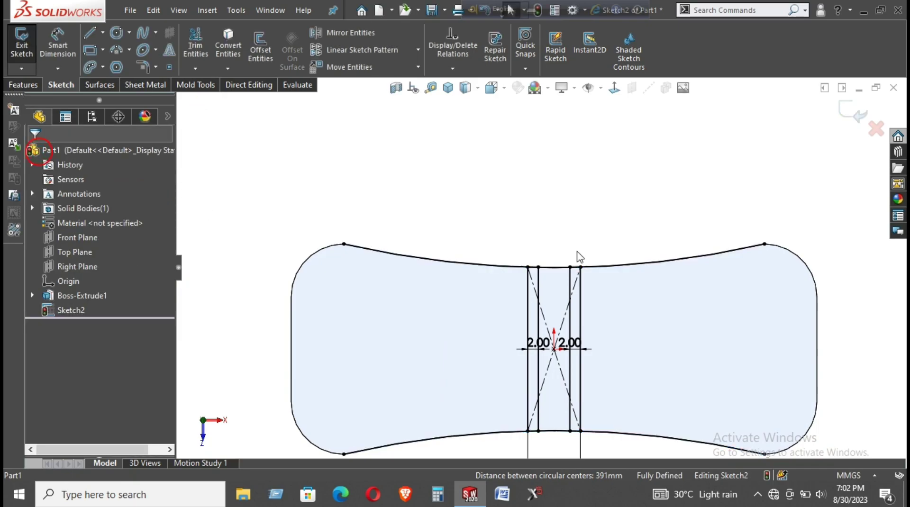
{"action": "scroll", "coordinate": [601, 293], "scroll_direction": "down", "scroll_amount": 3}
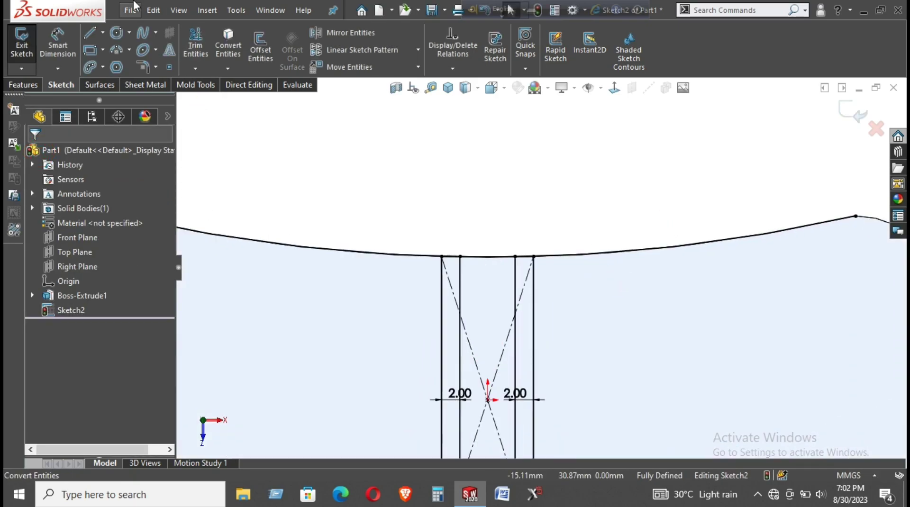
Power-trim the unwanted parts of the top and bottom converted curves, leaving the two wall profiles
{"action": "left_click", "coordinate": [195, 43]}
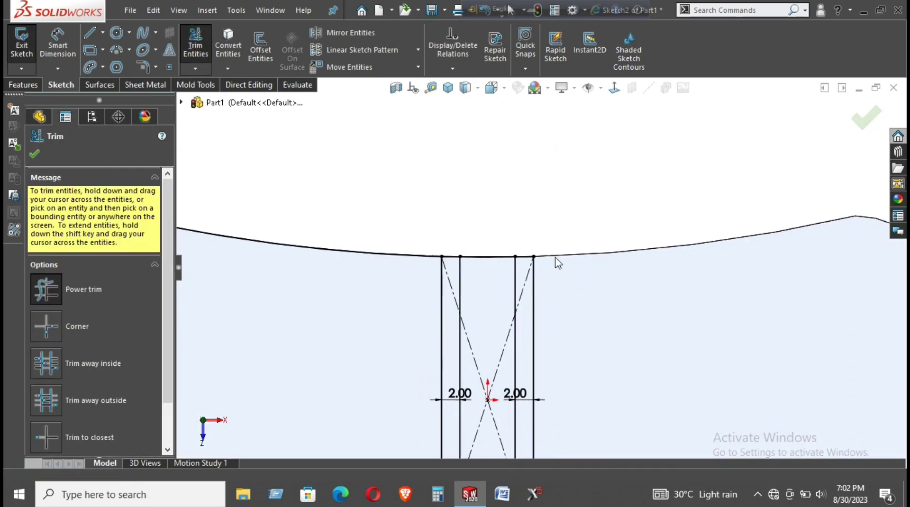
{"action": "left_click_drag", "start_coordinate": [365, 181], "coordinate": [336, 317]}
{"action": "left_click_drag", "start_coordinate": [493, 294], "coordinate": [495, 299]}
{"action": "scroll", "coordinate": [522, 222], "scroll_direction": "up", "scroll_amount": 3}
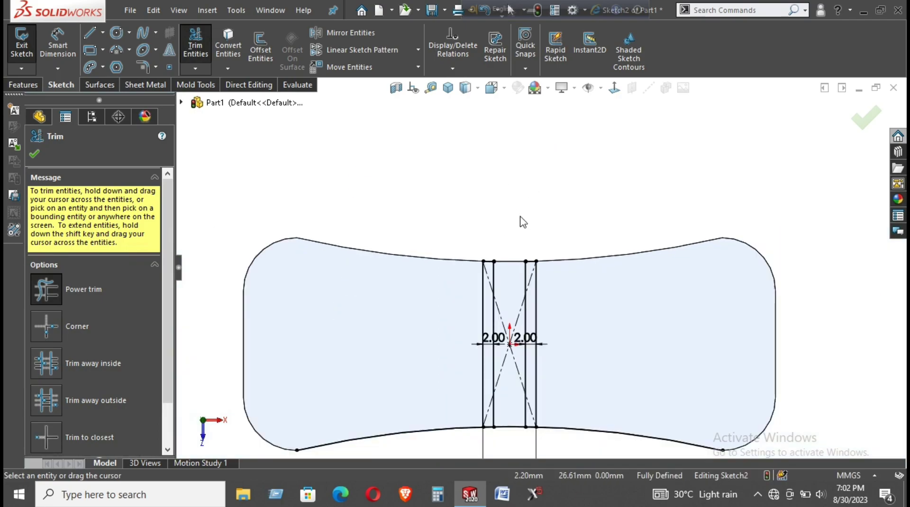
{"action": "left_click_drag", "start_coordinate": [577, 450], "coordinate": [584, 378]}
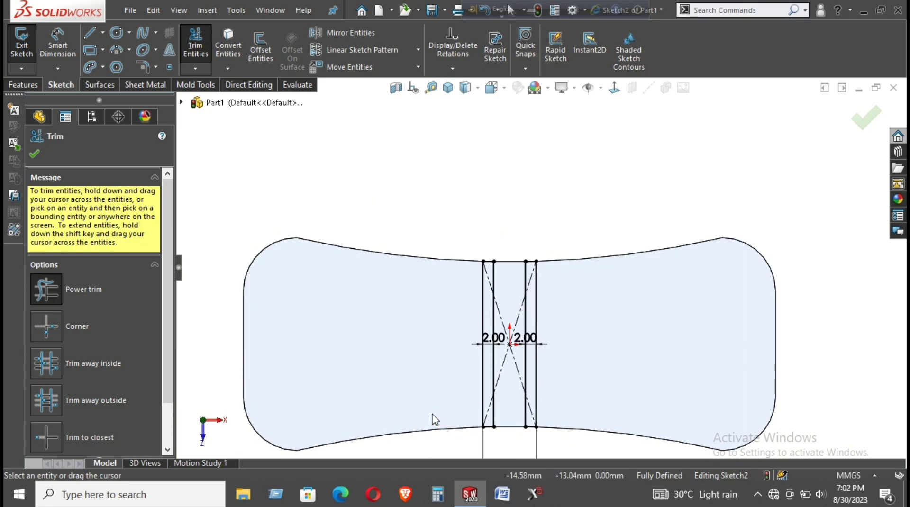
{"action": "left_click", "coordinate": [34, 154]}
{"action": "left_click", "coordinate": [24, 84]}
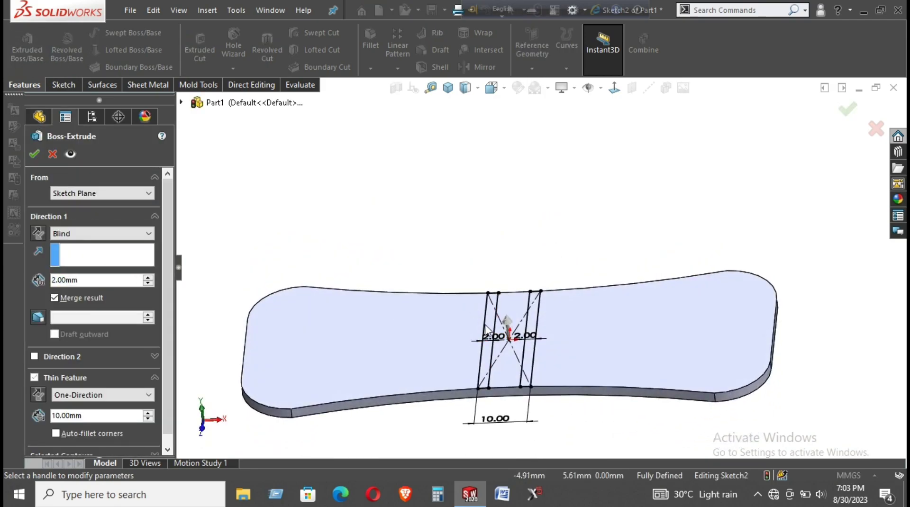
{"action": "scroll", "coordinate": [507, 346], "scroll_direction": "down", "scroll_amount": 3}
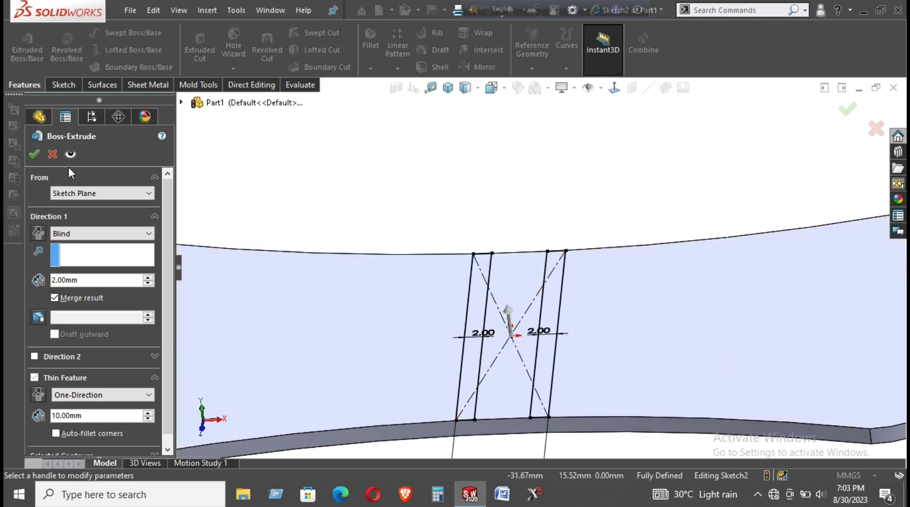
{"action": "left_click", "coordinate": [50, 152]}
{"action": "scroll", "coordinate": [518, 284], "scroll_direction": "down", "scroll_amount": 2}
{"action": "scroll", "coordinate": [588, 245], "scroll_direction": "down", "scroll_amount": 2}
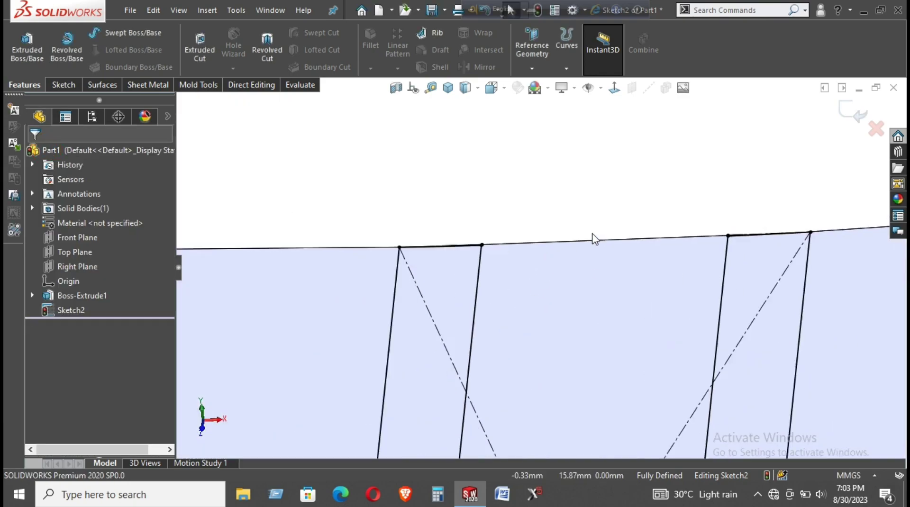
{"action": "scroll", "coordinate": [586, 245], "scroll_direction": "down", "scroll_amount": 2}
{"action": "middle_click_drag", "start_coordinate": [587, 245], "coordinate": [601, 301]}
{"action": "right_click", "coordinate": [601, 300]}
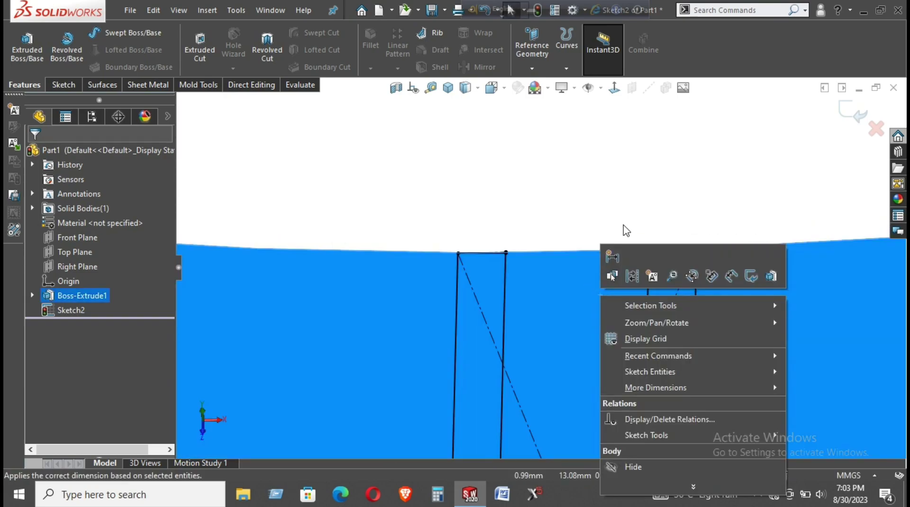
{"action": "key", "text": "Escape"}
{"action": "left_click", "coordinate": [599, 195]}
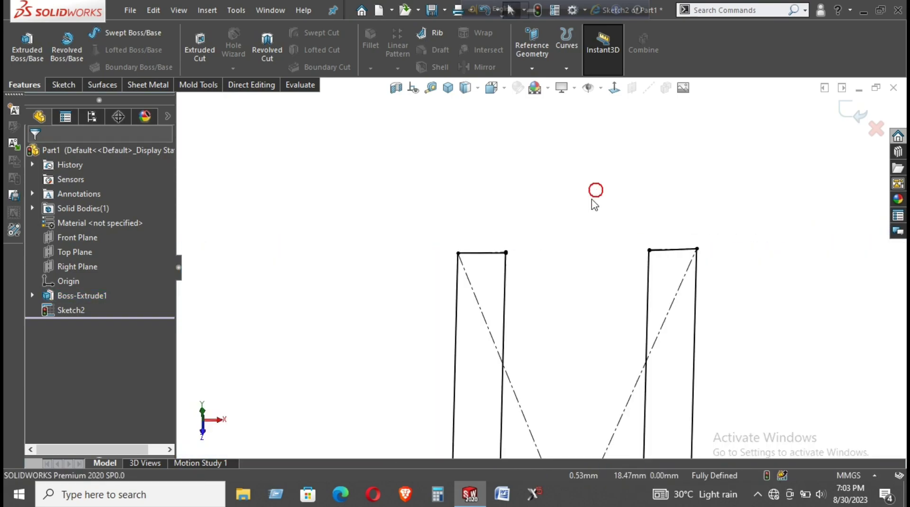
{"action": "key", "text": "ctrl+8"}
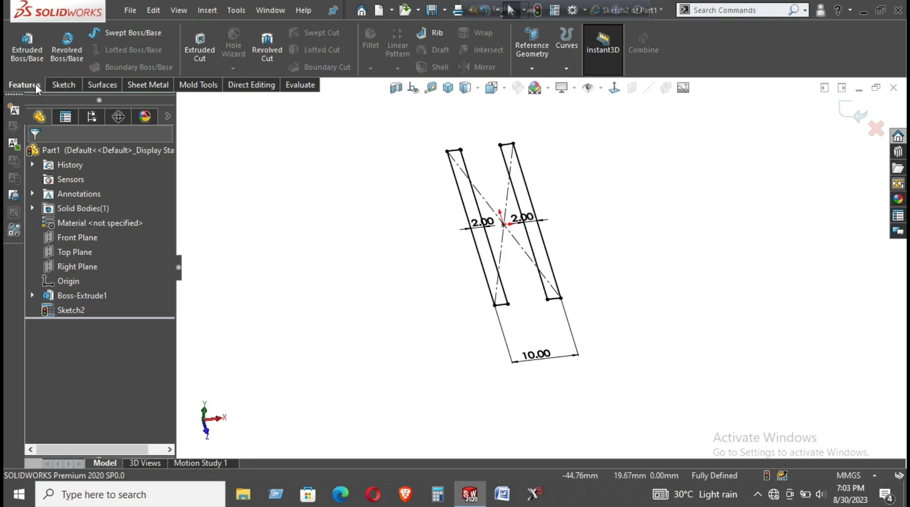
{"action": "left_click", "coordinate": [27, 42]}
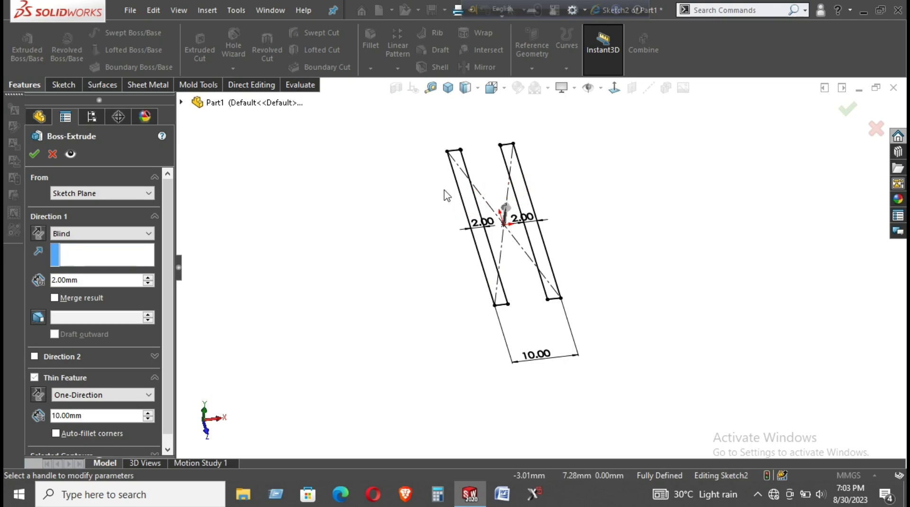
{"action": "left_click", "coordinate": [53, 153]}
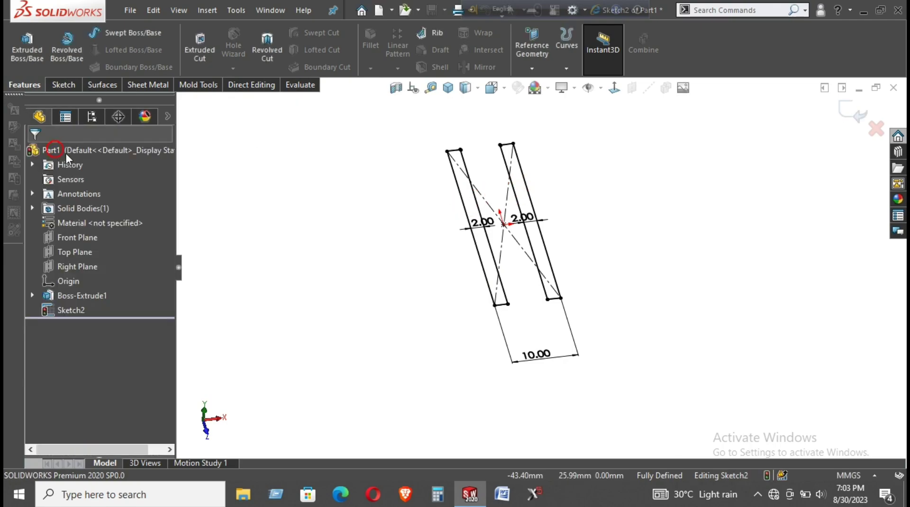
{"action": "left_click", "coordinate": [32, 208]}
{"action": "left_click", "coordinate": [66, 222]}
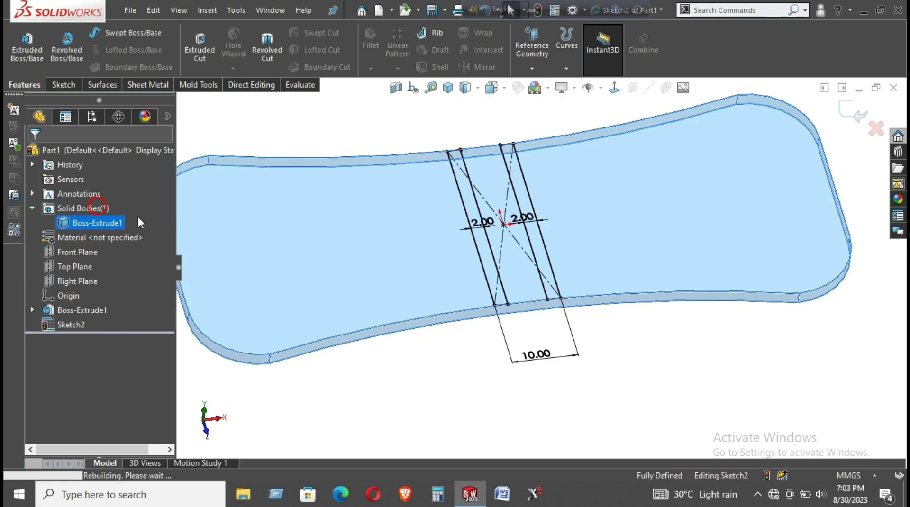
{"action": "left_click", "coordinate": [469, 366]}
{"action": "scroll", "coordinate": [498, 327], "scroll_direction": "down", "scroll_amount": 3}
{"action": "scroll", "coordinate": [493, 308], "scroll_direction": "down", "scroll_amount": 2}
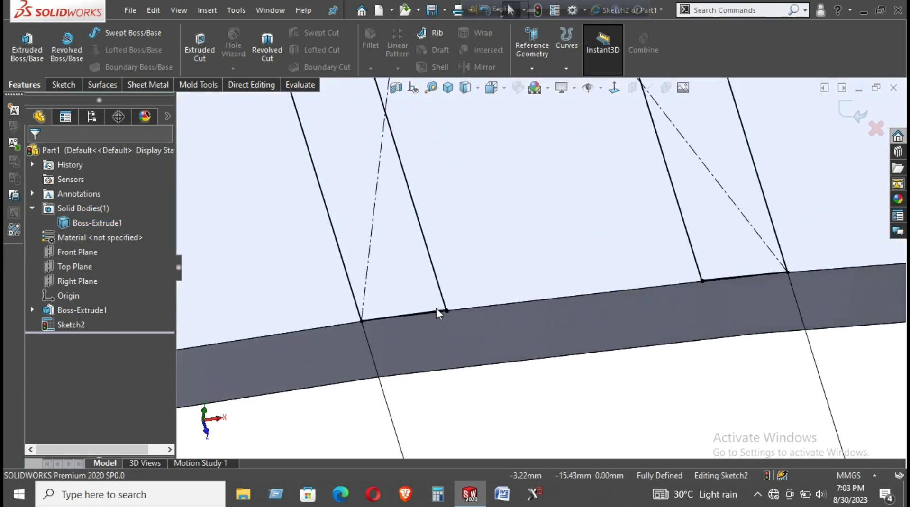
{"action": "scroll", "coordinate": [493, 303], "scroll_direction": "down", "scroll_amount": 3}
{"action": "scroll", "coordinate": [506, 303], "scroll_direction": "down", "scroll_amount": 2}
{"action": "middle_click_drag", "start_coordinate": [507, 303], "coordinate": [414, 183]}
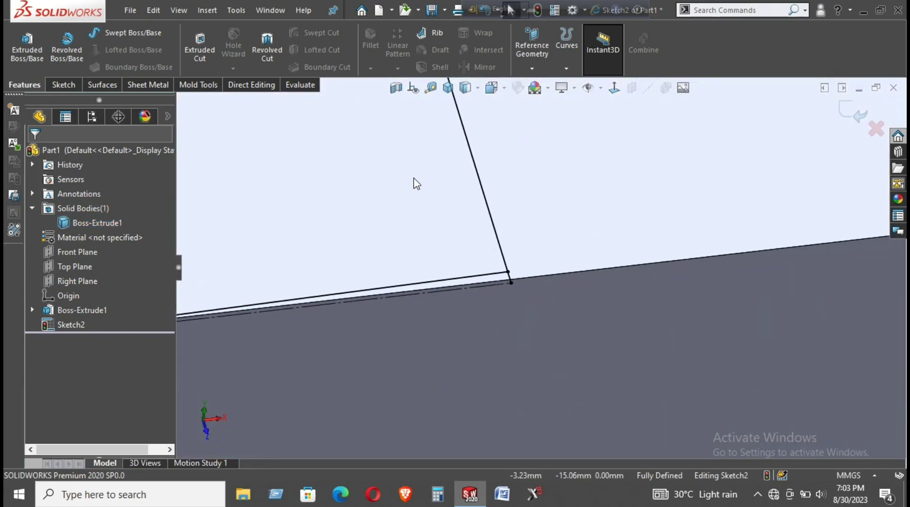
{"action": "left_click", "coordinate": [63, 84]}
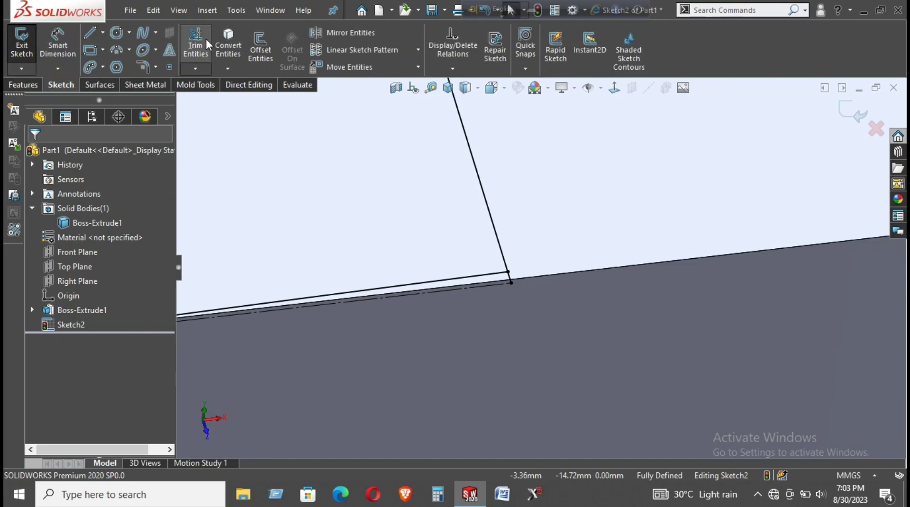
Viewing the sketch normal, trim the stray corner segment and line ends running past the plate edge
{"action": "left_click", "coordinate": [195, 45]}
{"action": "mouse_move", "coordinate": [540, 290]}
{"action": "middle_mouse_down"}
{"action": "mouse_move", "coordinate": [482, 317]}
{"action": "mouse_move", "coordinate": [591, 130]}
{"action": "middle_mouse_up"}
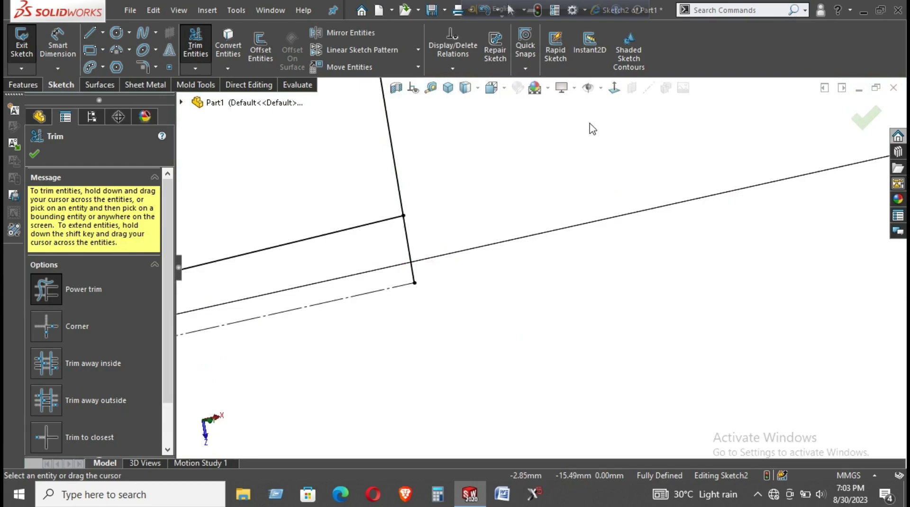
{"action": "left_click", "coordinate": [615, 87]}
{"action": "scroll", "coordinate": [563, 281], "scroll_direction": "down", "scroll_amount": 3}
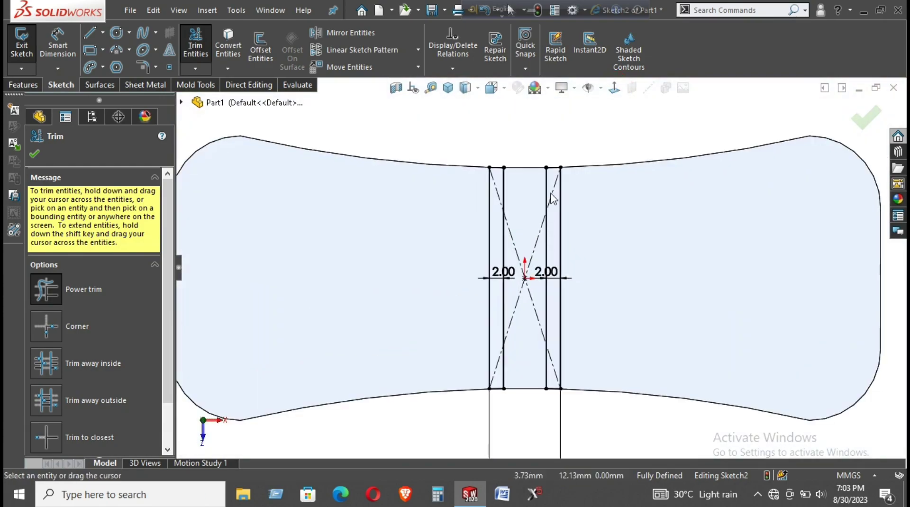
{"action": "scroll", "coordinate": [550, 213], "scroll_direction": "down", "scroll_amount": 3}
{"action": "scroll", "coordinate": [521, 186], "scroll_direction": "down", "scroll_amount": 3}
{"action": "scroll", "coordinate": [488, 223], "scroll_direction": "down", "scroll_amount": 2}
{"action": "scroll", "coordinate": [466, 280], "scroll_direction": "down", "scroll_amount": 2}
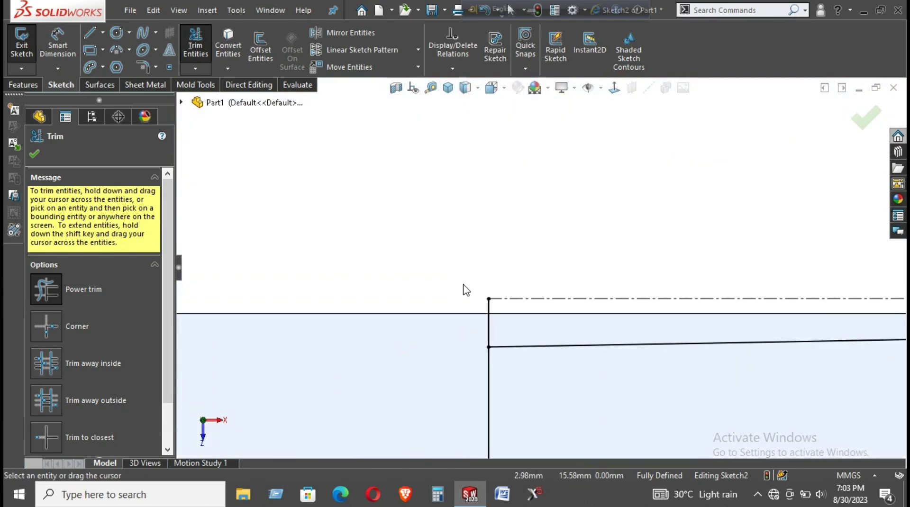
{"action": "scroll", "coordinate": [465, 299], "scroll_direction": "down", "scroll_amount": 2}
{"action": "left_click_drag", "start_coordinate": [477, 294], "coordinate": [514, 311]}
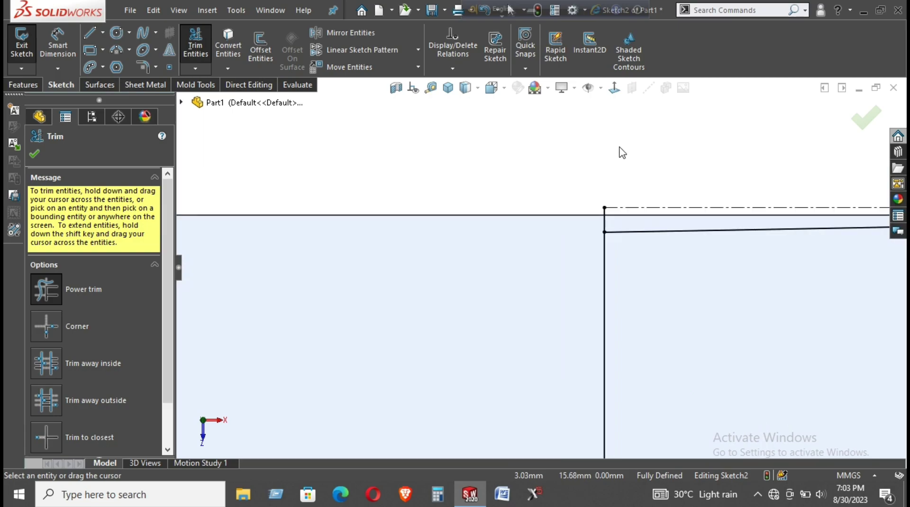
{"action": "left_click_drag", "start_coordinate": [525, 242], "coordinate": [583, 271]}
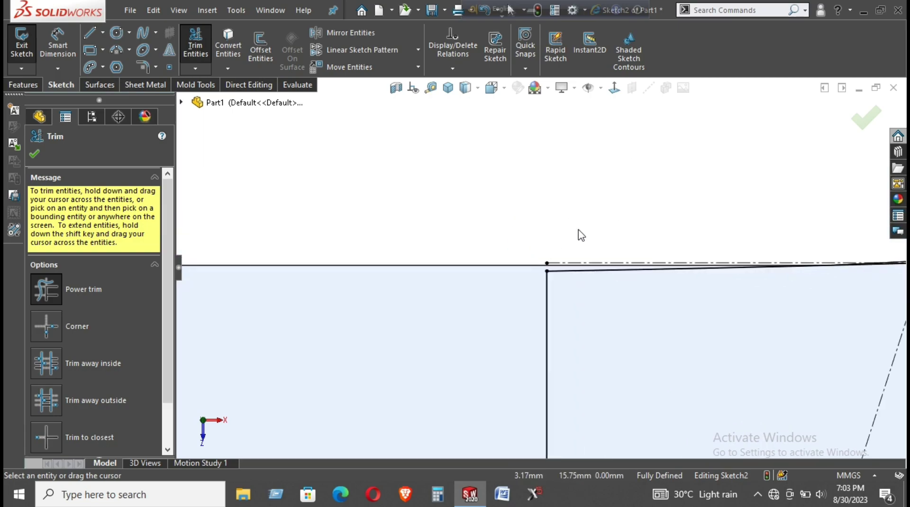
{"action": "left_click_drag", "start_coordinate": [582, 229], "coordinate": [585, 269]}
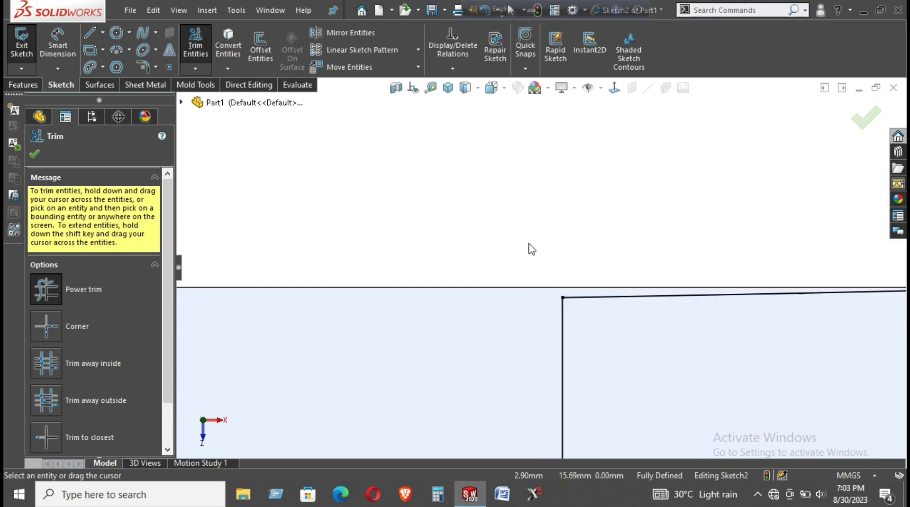
Trim the remaining wall-corner segment, the line end beyond the slot corner, and the construction line below
{"action": "scroll", "coordinate": [531, 249], "scroll_direction": "up", "scroll_amount": 1}
{"action": "scroll", "coordinate": [439, 266], "scroll_direction": "up", "scroll_amount": 1}
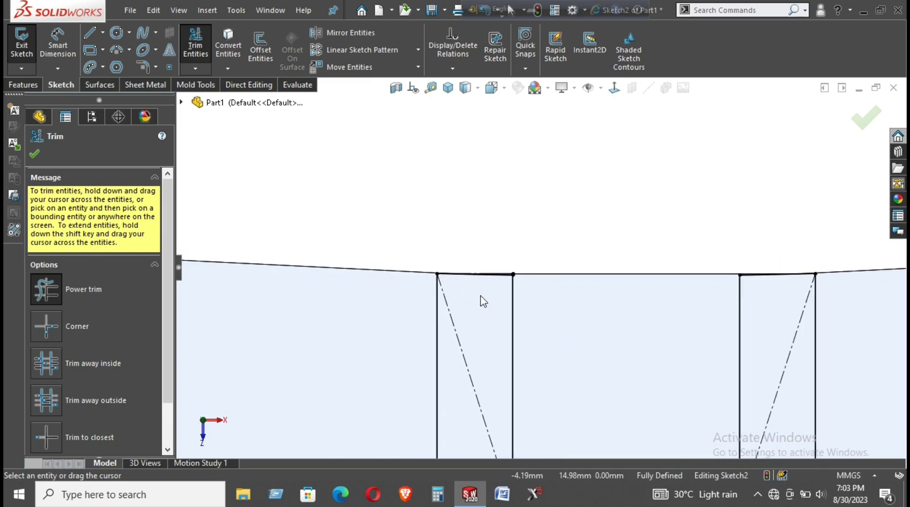
{"action": "scroll", "coordinate": [482, 301], "scroll_direction": "down", "scroll_amount": 3}
{"action": "scroll", "coordinate": [624, 208], "scroll_direction": "down", "scroll_amount": 2}
{"action": "left_click_drag", "start_coordinate": [471, 264], "coordinate": [583, 407]}
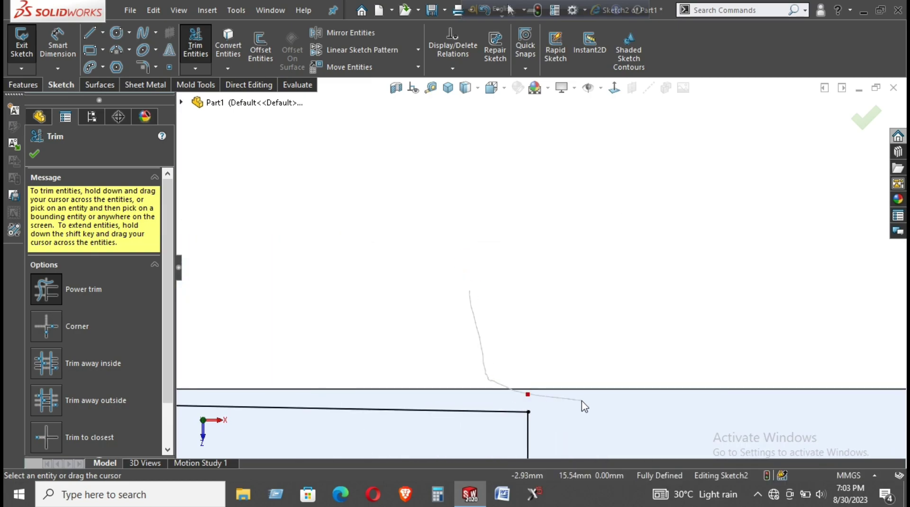
{"action": "scroll", "coordinate": [546, 367], "scroll_direction": "up", "scroll_amount": 3}
{"action": "scroll", "coordinate": [548, 364], "scroll_direction": "up", "scroll_amount": 2}
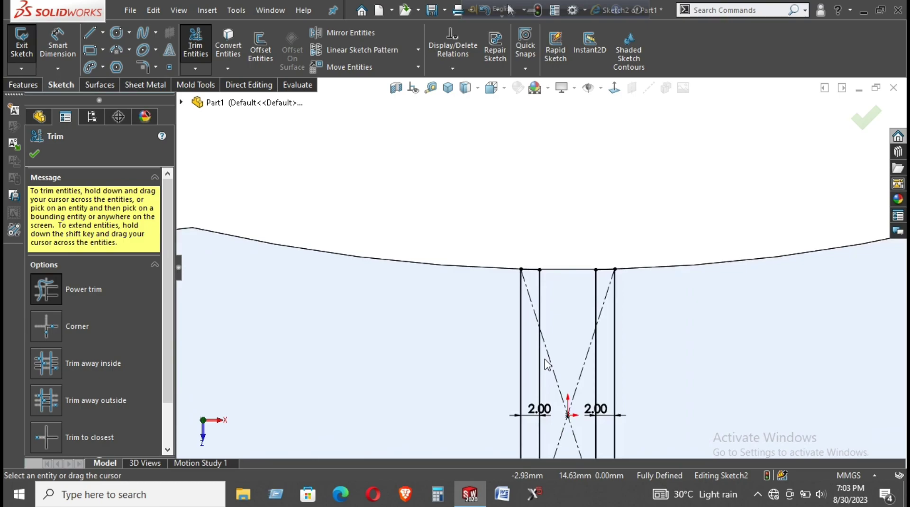
{"action": "scroll", "coordinate": [548, 394], "scroll_direction": "up", "scroll_amount": 3}
{"action": "scroll", "coordinate": [523, 355], "scroll_direction": "down", "scroll_amount": 4}
{"action": "scroll", "coordinate": [528, 325], "scroll_direction": "down", "scroll_amount": 2}
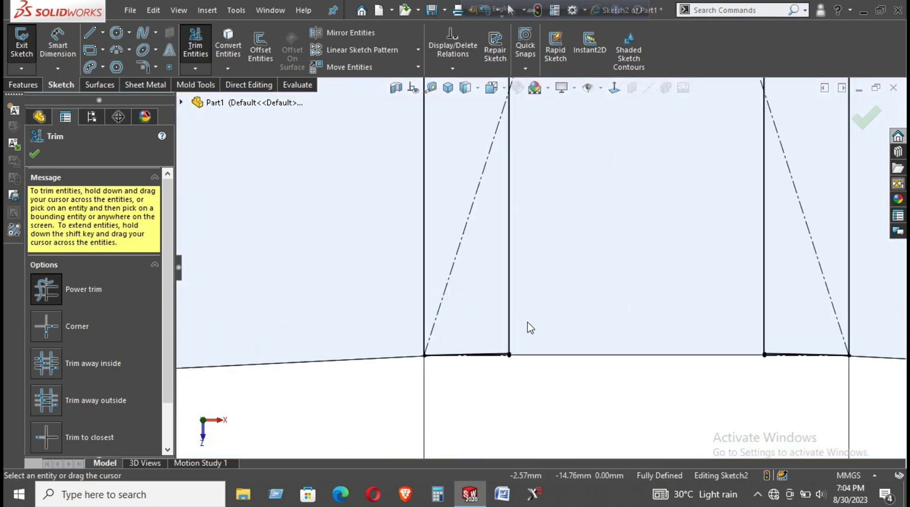
{"action": "scroll", "coordinate": [492, 383], "scroll_direction": "down", "scroll_amount": 3}
{"action": "scroll", "coordinate": [492, 383], "scroll_direction": "down", "scroll_amount": 2}
{"action": "scroll", "coordinate": [521, 301], "scroll_direction": "down", "scroll_amount": 2}
{"action": "left_click_drag", "start_coordinate": [684, 122], "coordinate": [582, 175]}
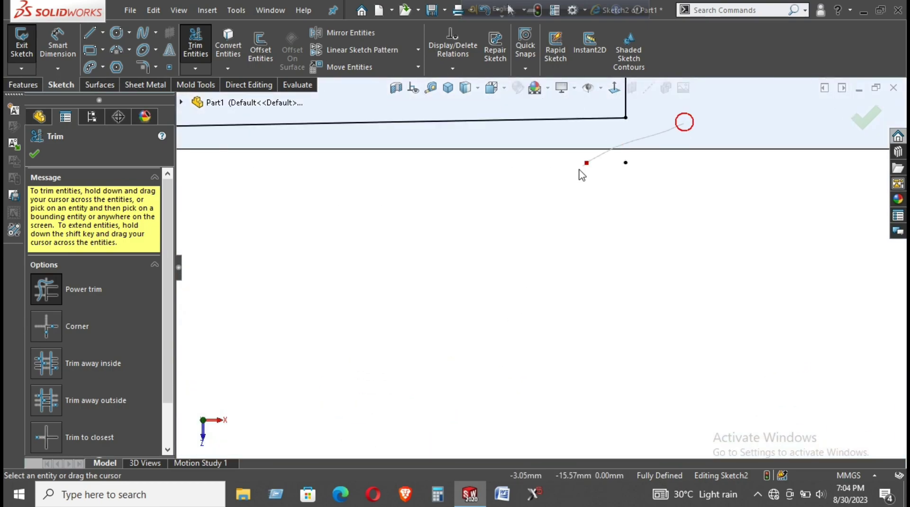
{"action": "scroll", "coordinate": [559, 270], "scroll_direction": "up", "scroll_amount": 2}
{"action": "scroll", "coordinate": [555, 281], "scroll_direction": "up", "scroll_amount": 2}
{"action": "scroll", "coordinate": [616, 270], "scroll_direction": "up", "scroll_amount": 2}
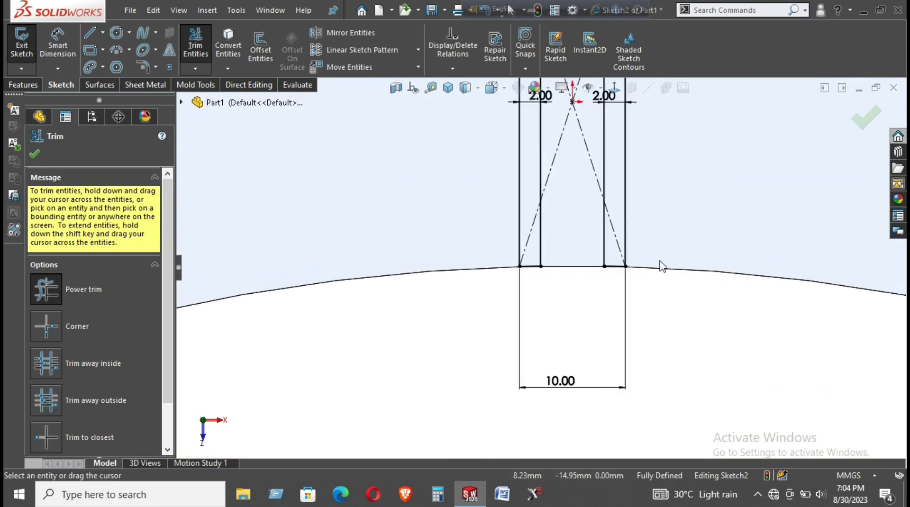
{"action": "scroll", "coordinate": [554, 284], "scroll_direction": "down", "scroll_amount": 5}
{"action": "scroll", "coordinate": [372, 246], "scroll_direction": "down", "scroll_amount": 2}
{"action": "scroll", "coordinate": [376, 197], "scroll_direction": "down", "scroll_amount": 2}
{"action": "scroll", "coordinate": [499, 184], "scroll_direction": "down", "scroll_amount": 2}
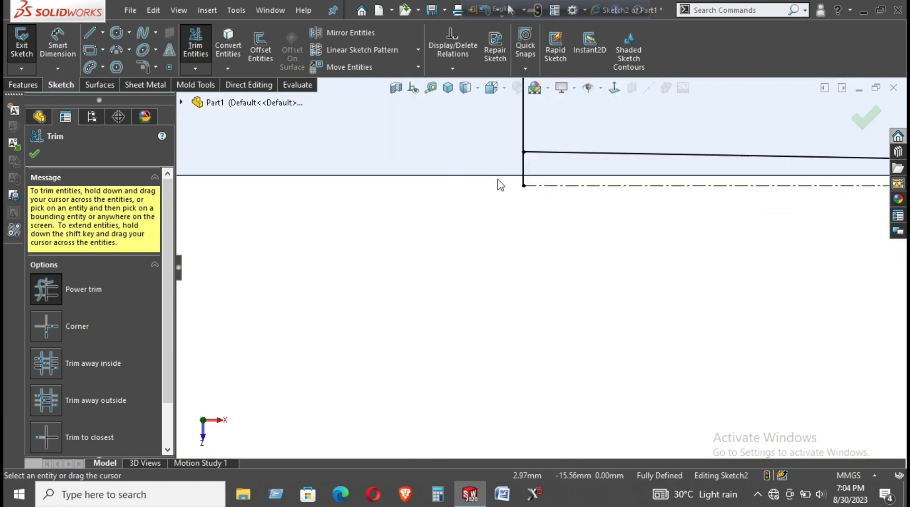
{"action": "left_click_drag", "start_coordinate": [507, 161], "coordinate": [333, 188]}
Extrude Sketch2's two wall outlines as a Blind boss, correcting the depth from 20 mm to 10 mm
{"action": "left_click", "coordinate": [34, 153]}
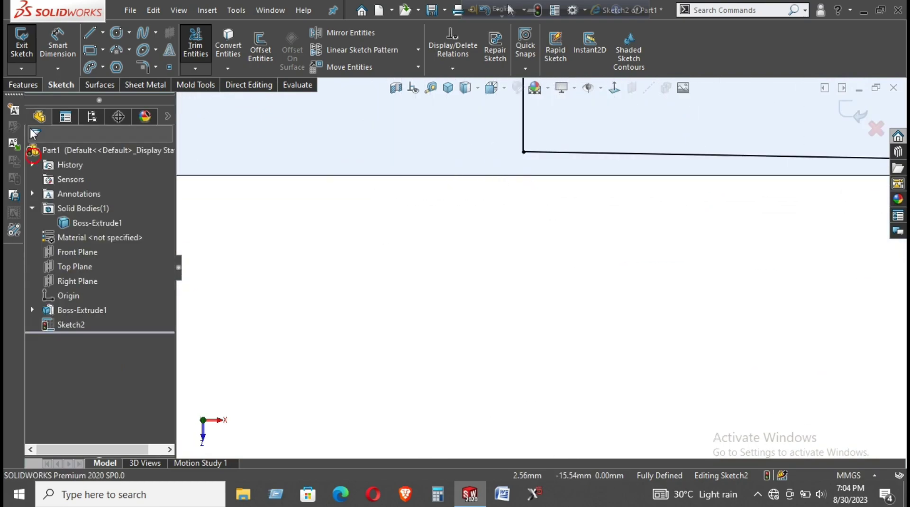
{"action": "left_click", "coordinate": [24, 84]}
{"action": "left_click", "coordinate": [34, 51]}
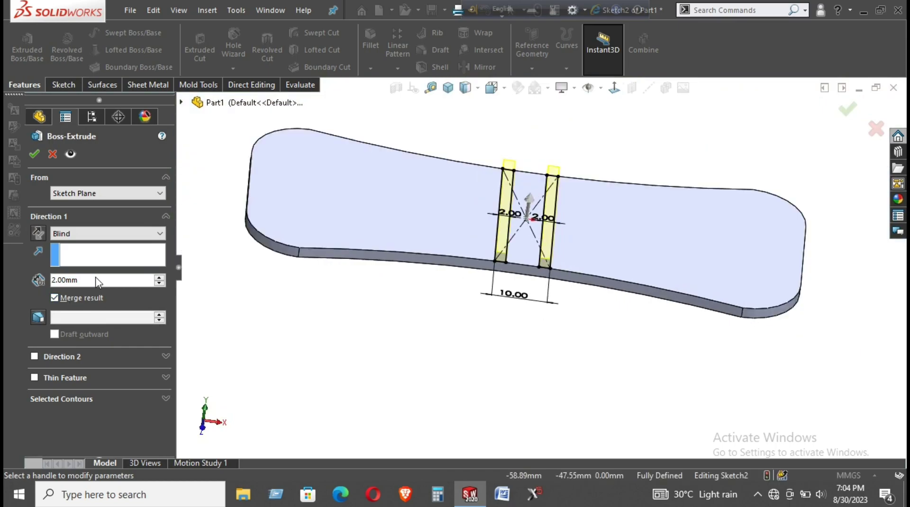
{"action": "type", "text": "20"}
{"action": "key", "text": "Return"}
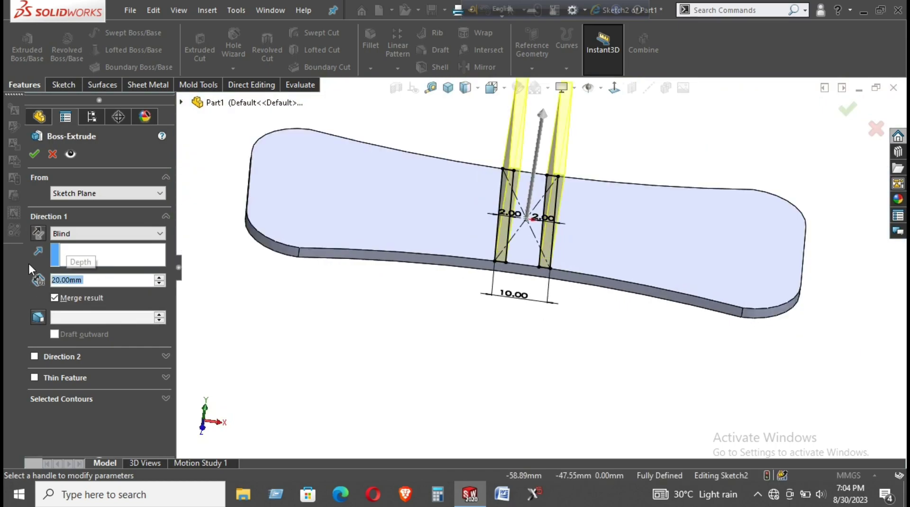
{"action": "middle_click_drag", "start_coordinate": [625, 248], "coordinate": [593, 190]}
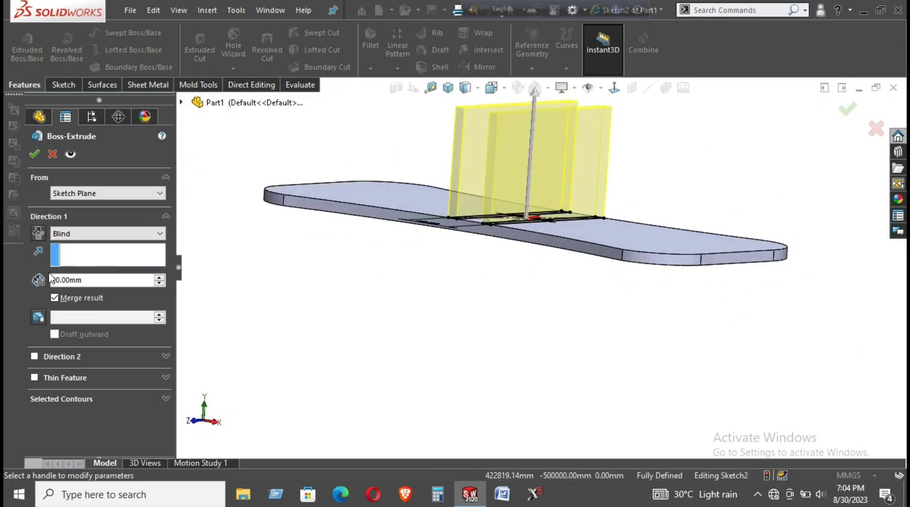
{"action": "type", "text": "10"}
{"action": "key", "text": "Return"}
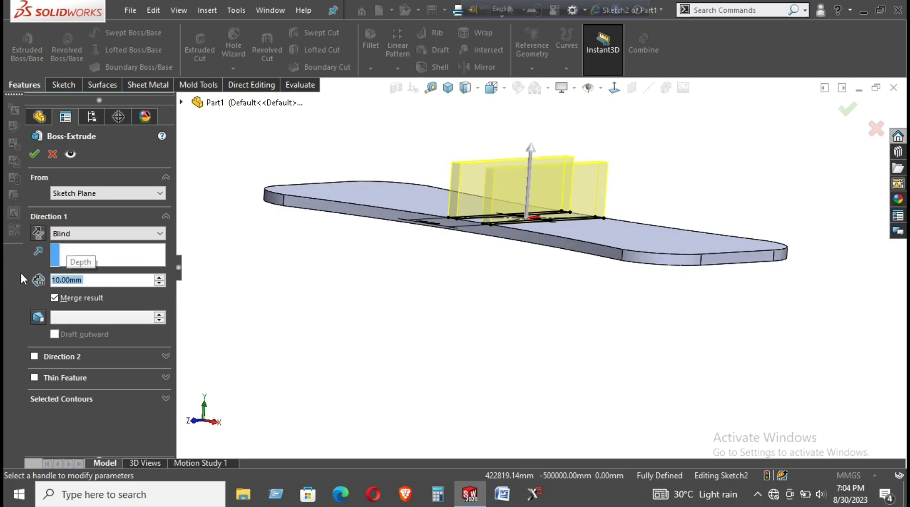
{"action": "left_click", "coordinate": [33, 154]}
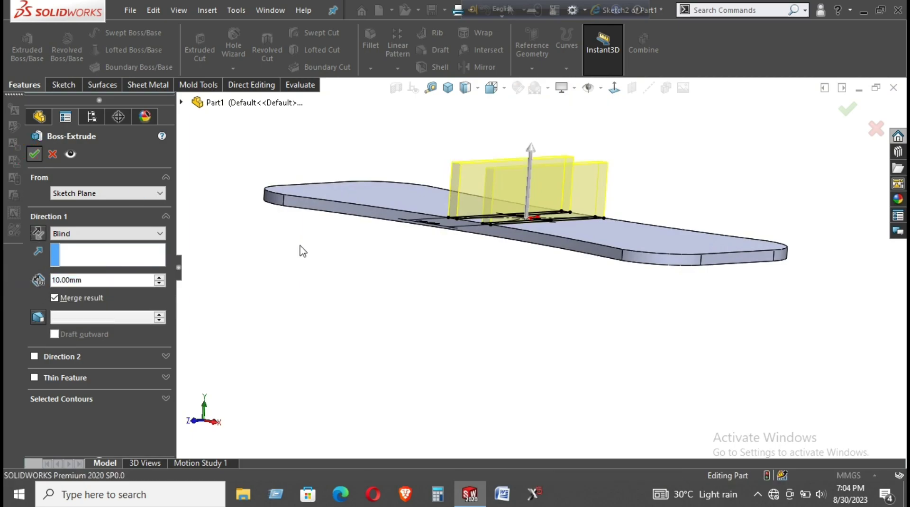
{"action": "mouse_move", "coordinate": [301, 280]}
{"action": "middle_mouse_down"}
{"action": "mouse_move", "coordinate": [406, 311]}
{"action": "mouse_move", "coordinate": [441, 376]}
{"action": "mouse_move", "coordinate": [435, 382]}
{"action": "middle_mouse_up"}
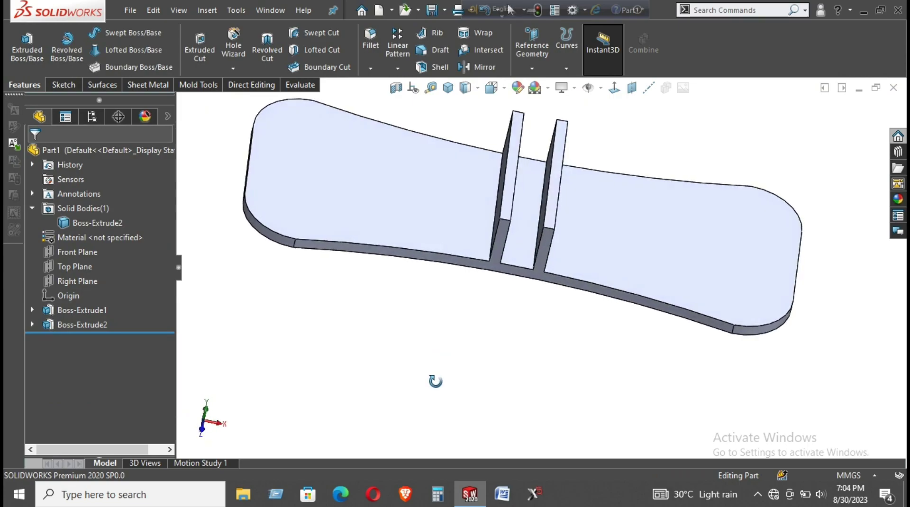
{"action": "mouse_move", "coordinate": [435, 382]}
{"action": "middle_mouse_down"}
{"action": "mouse_move", "coordinate": [420, 383]}
{"action": "mouse_move", "coordinate": [430, 394]}
{"action": "middle_mouse_up"}
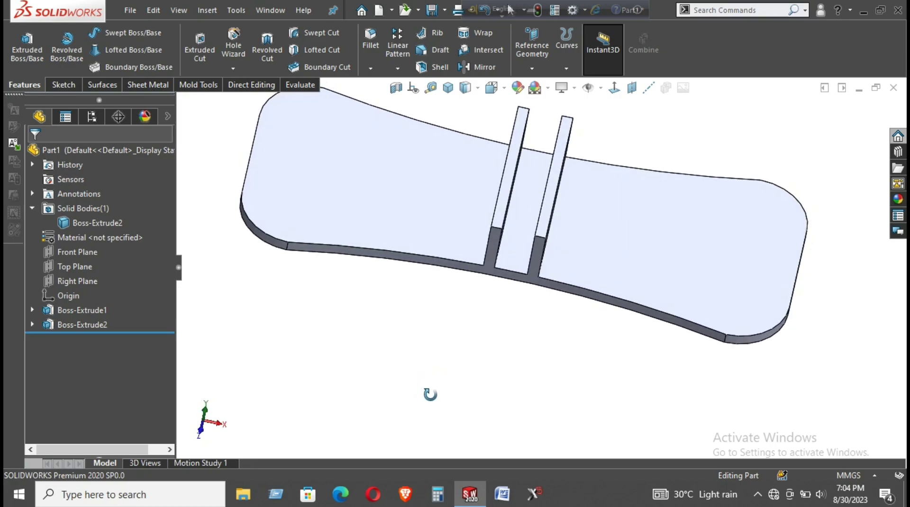
{"action": "mouse_move", "coordinate": [507, 356]}
{"action": "middle_mouse_down"}
{"action": "mouse_move", "coordinate": [489, 324]}
{"action": "mouse_move", "coordinate": [490, 339]}
{"action": "middle_mouse_up"}
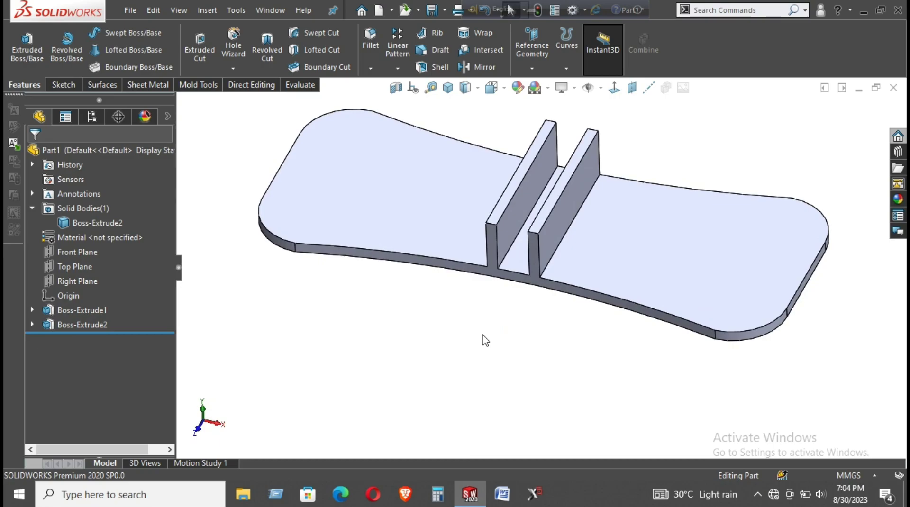
{"action": "scroll", "coordinate": [545, 231], "scroll_direction": "down", "scroll_amount": 2}
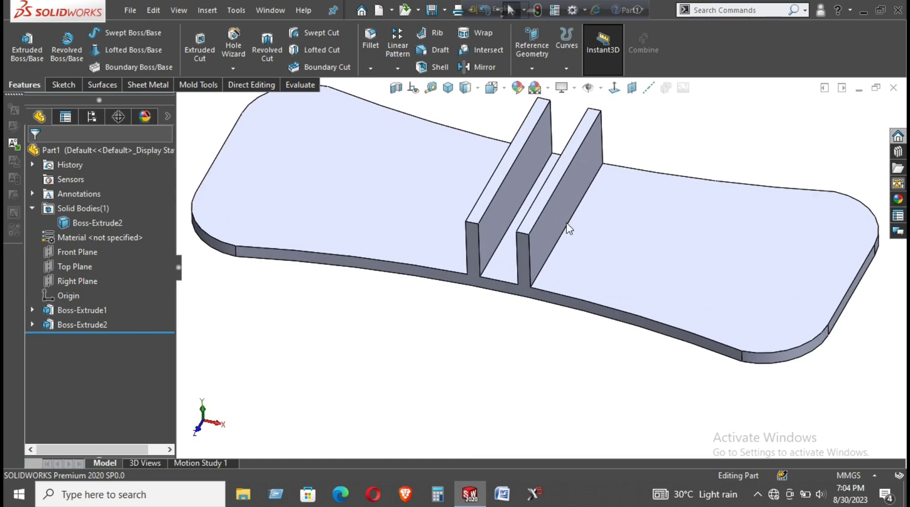
{"action": "scroll", "coordinate": [545, 231], "scroll_direction": "down", "scroll_amount": 1}
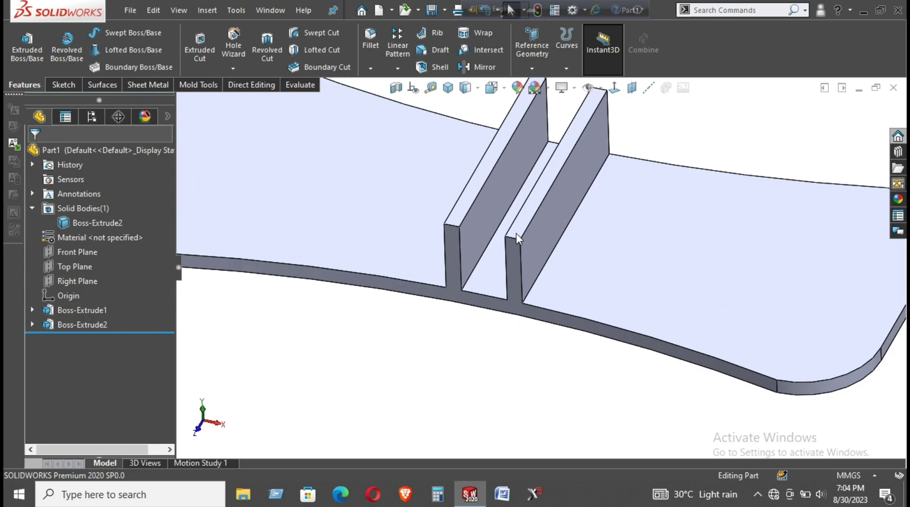
{"action": "scroll", "coordinate": [516, 234], "scroll_direction": "up", "scroll_amount": 3}
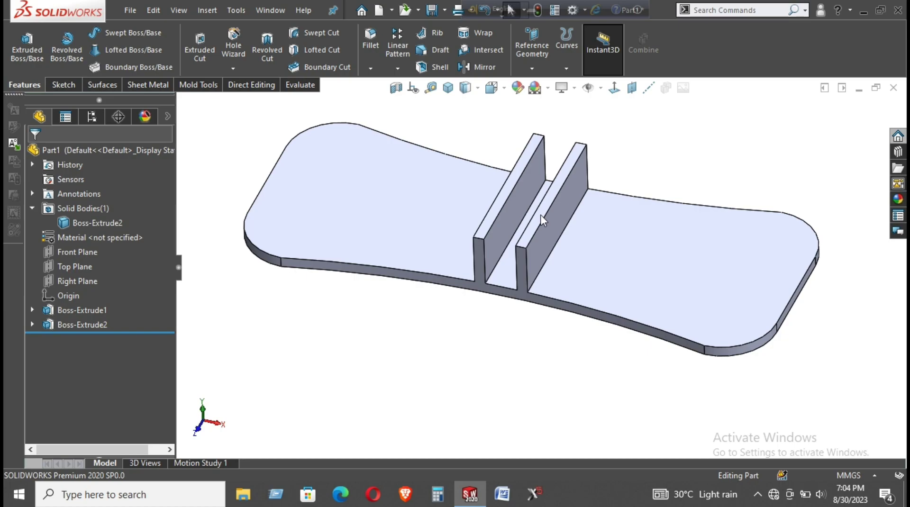
Start a sketch on the right rib's inner face and draw a center rectangle from the origin
{"action": "left_click", "coordinate": [541, 214]}
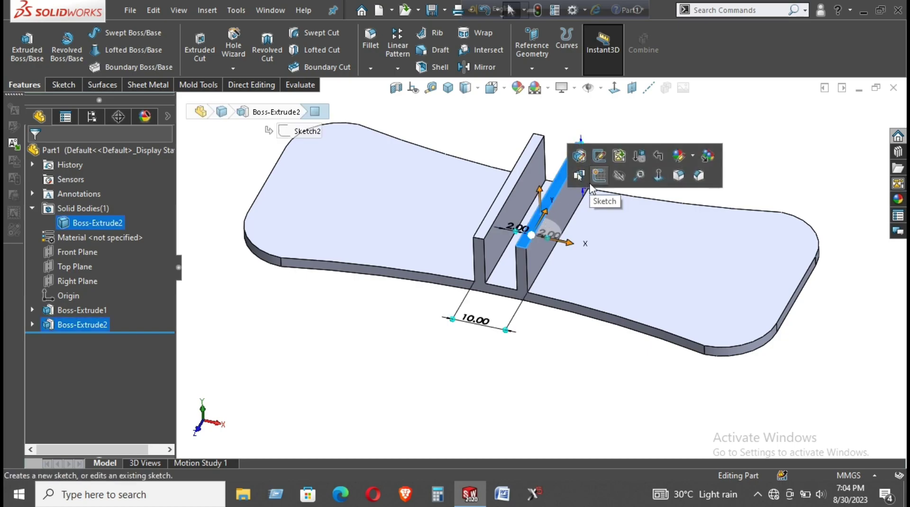
{"action": "left_click", "coordinate": [605, 174]}
{"action": "left_click", "coordinate": [615, 88]}
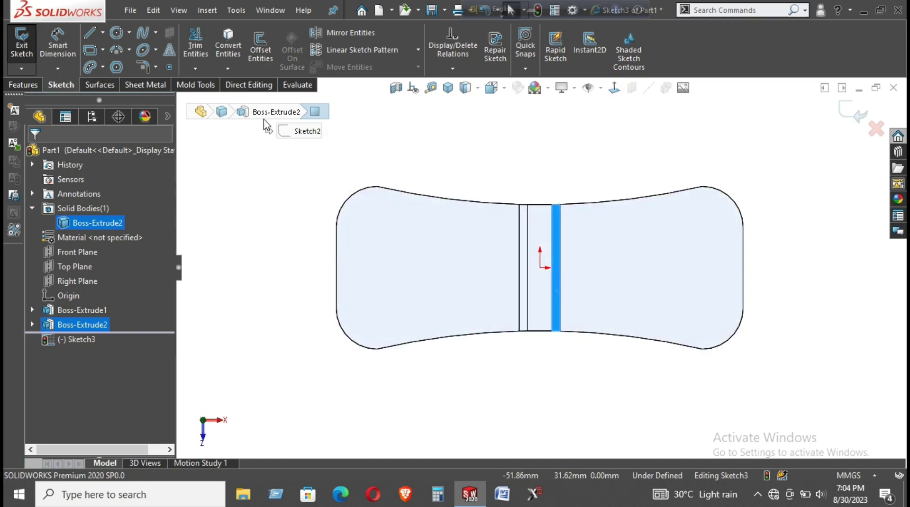
{"action": "left_click", "coordinate": [89, 49]}
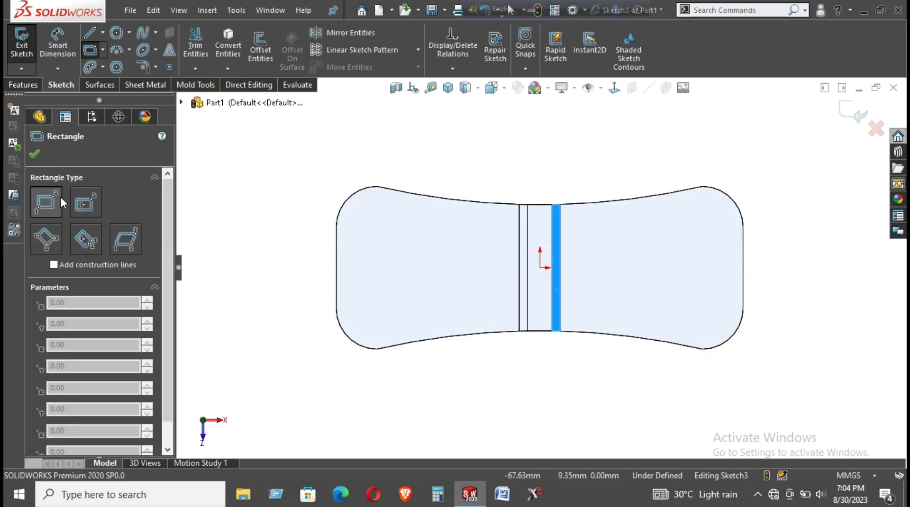
{"action": "left_click", "coordinate": [80, 205]}
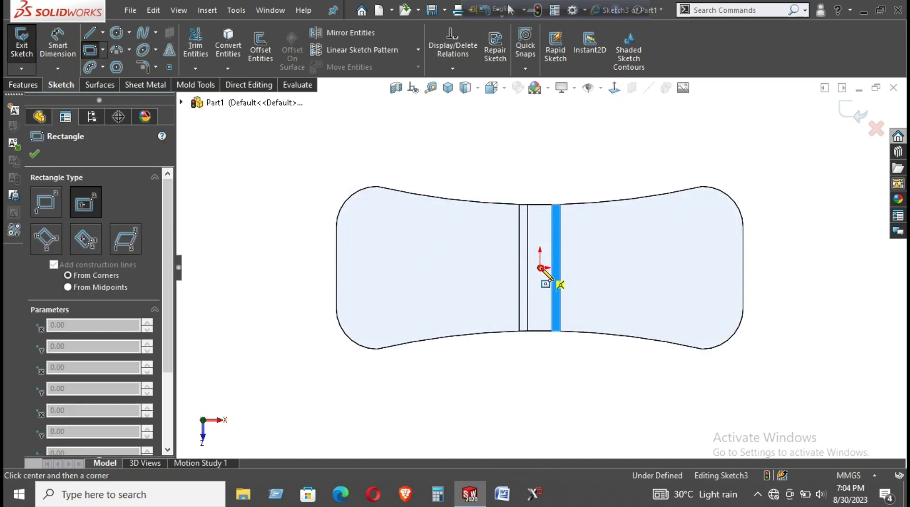
{"action": "left_click", "coordinate": [541, 268]}
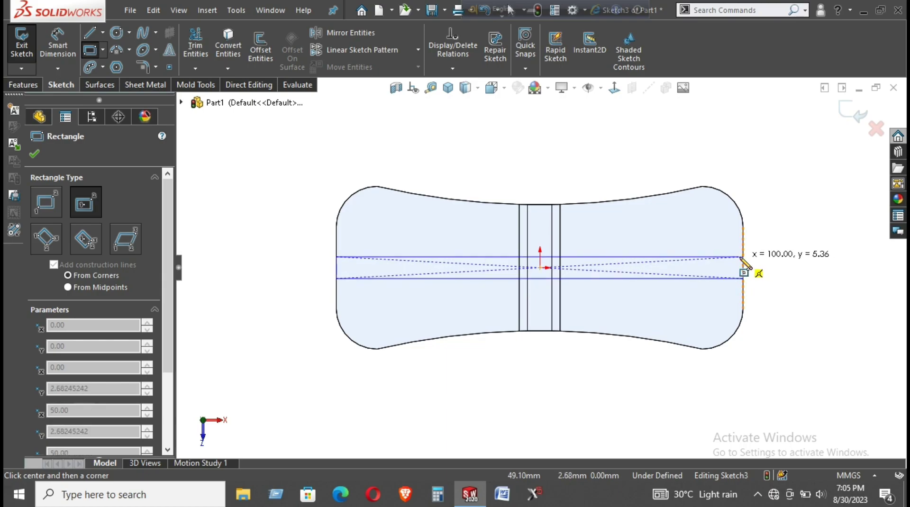
{"action": "left_click", "coordinate": [743, 257]}
{"action": "right_click", "coordinate": [772, 240]}
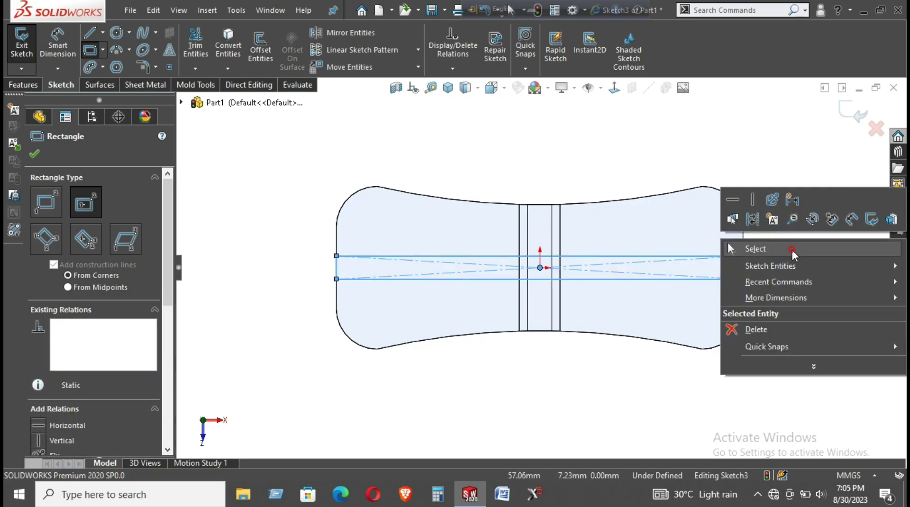
{"action": "left_click", "coordinate": [739, 193]}
Dimension the rectangle's short side to 2 mm
{"action": "left_click", "coordinate": [742, 264]}
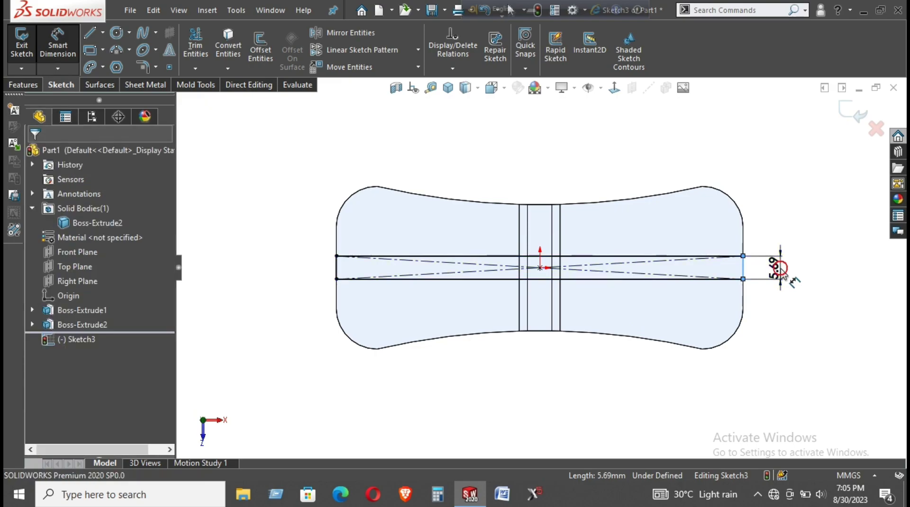
{"action": "left_click", "coordinate": [772, 273]}
{"action": "type", "text": "2"}
{"action": "key", "text": "Return"}
{"action": "key", "text": "Escape"}
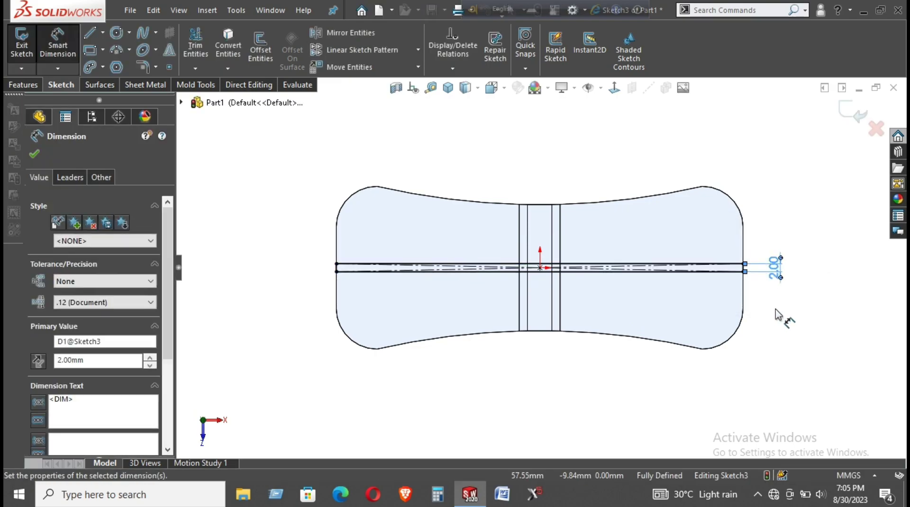
{"action": "left_click", "coordinate": [790, 311]}
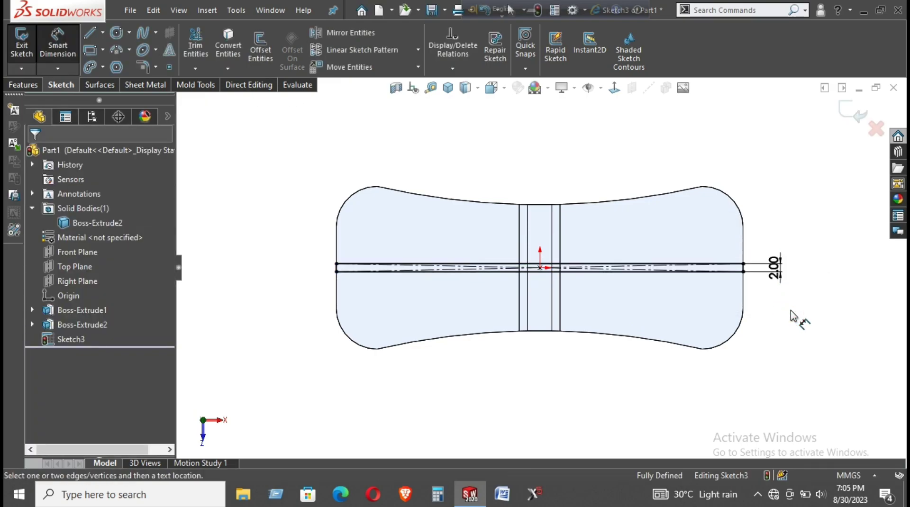
Extrude Sketch3 Blind 10 mm with direction reversed toward the base plate
{"action": "left_click", "coordinate": [22, 84]}
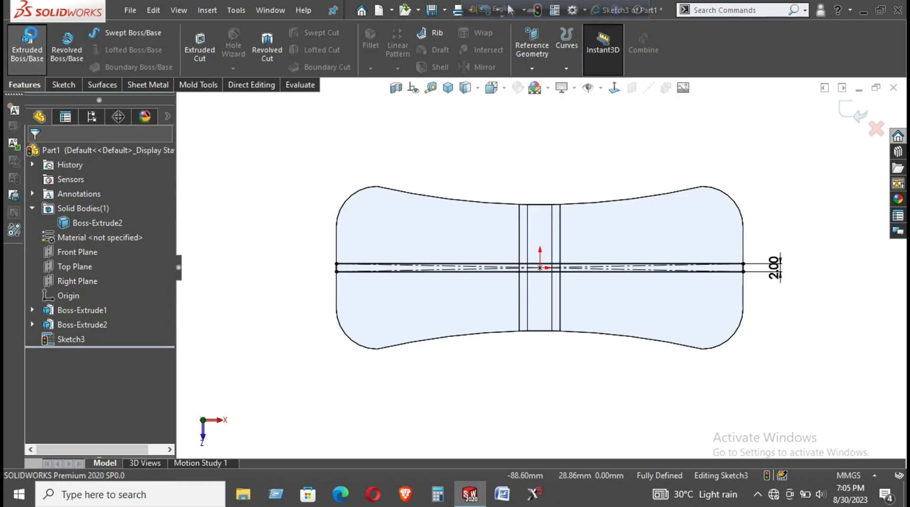
{"action": "left_click", "coordinate": [27, 38]}
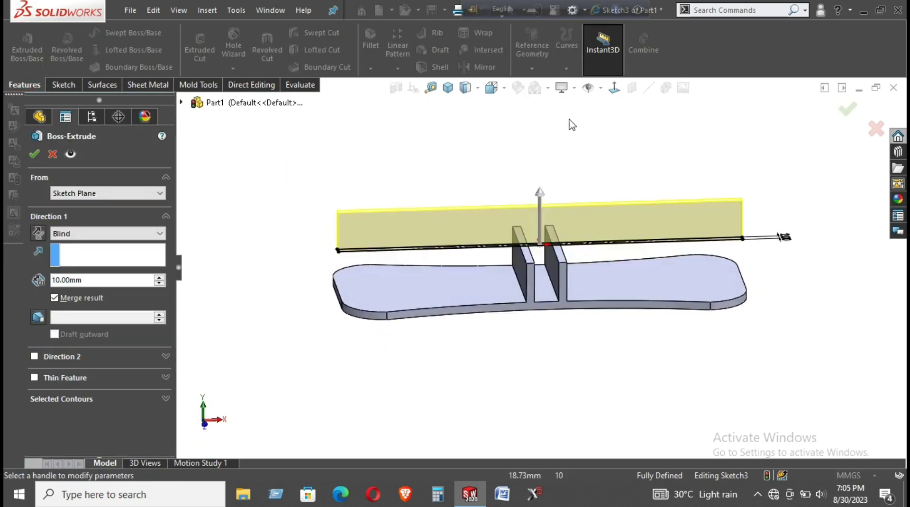
{"action": "middle_click_drag", "start_coordinate": [645, 285], "coordinate": [646, 288]}
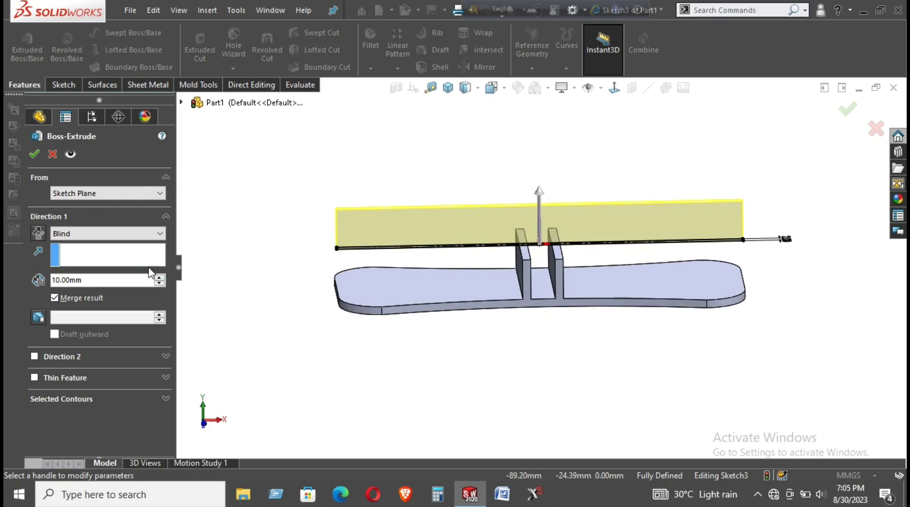
{"action": "left_click", "coordinate": [38, 232]}
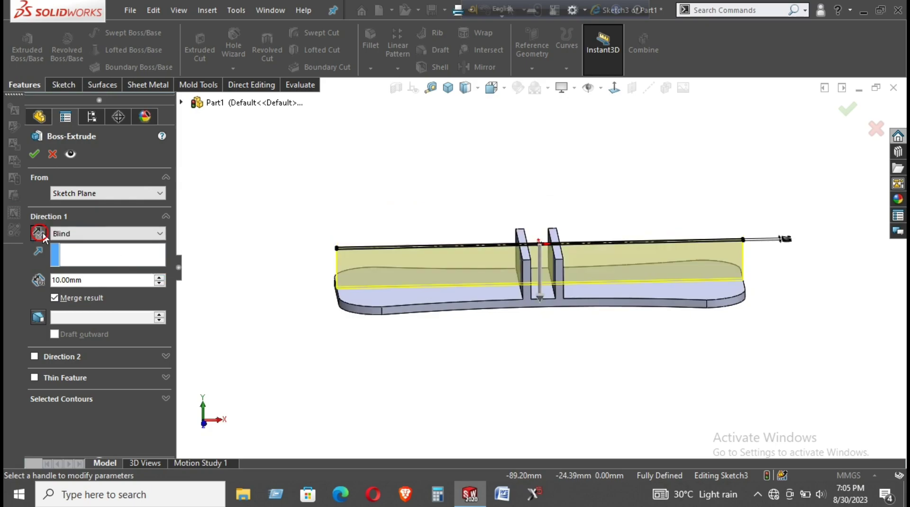
{"action": "left_click", "coordinate": [35, 153]}
{"action": "mouse_move", "coordinate": [301, 321]}
{"action": "middle_mouse_down"}
{"action": "mouse_move", "coordinate": [427, 431]}
{"action": "mouse_move", "coordinate": [415, 425]}
{"action": "middle_mouse_up"}
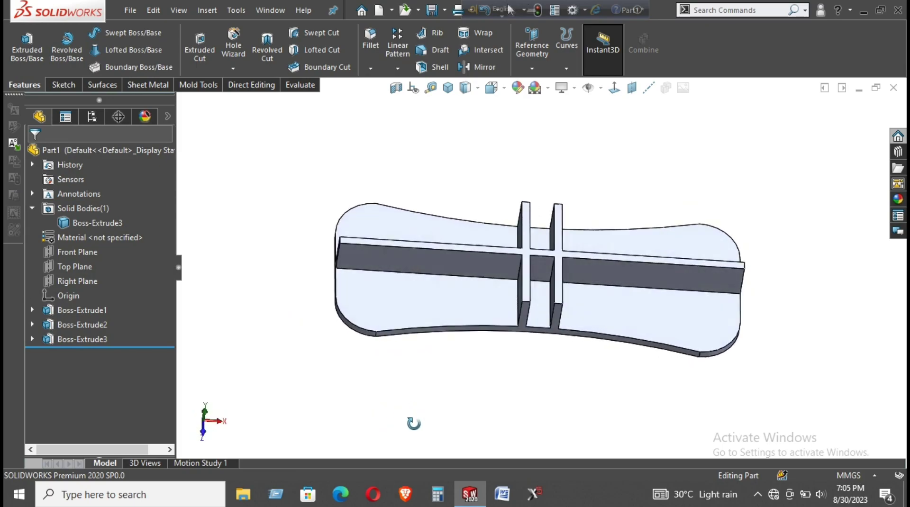
{"action": "scroll", "coordinate": [535, 312], "scroll_direction": "down", "scroll_amount": 3}
{"action": "scroll", "coordinate": [467, 322], "scroll_direction": "up", "scroll_amount": 3}
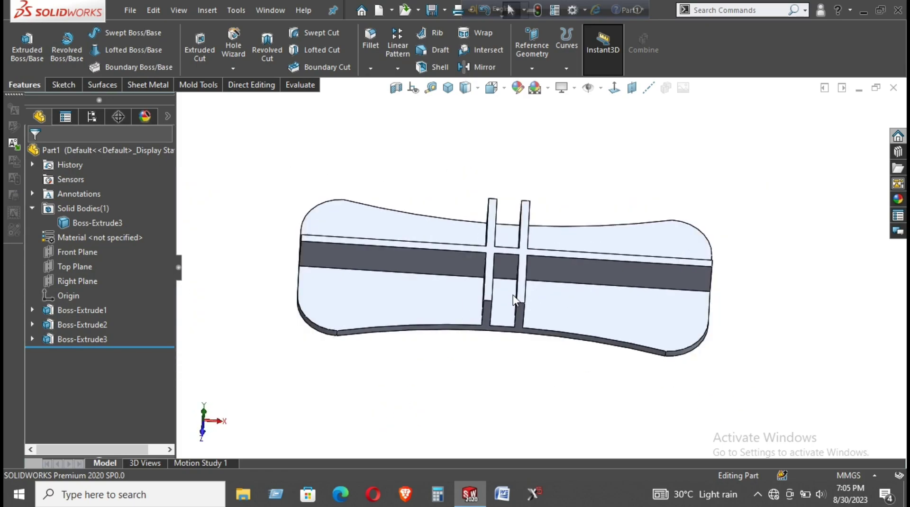
{"action": "scroll", "coordinate": [519, 289], "scroll_direction": "down", "scroll_amount": 1}
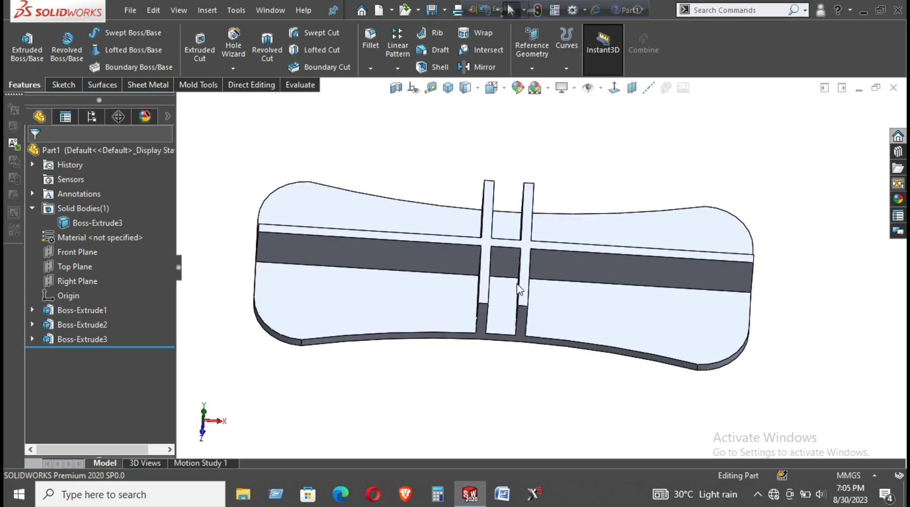
{"action": "mouse_move", "coordinate": [519, 289]}
{"action": "middle_mouse_down"}
{"action": "mouse_move", "coordinate": [522, 384]}
{"action": "mouse_move", "coordinate": [488, 283]}
{"action": "middle_mouse_up"}
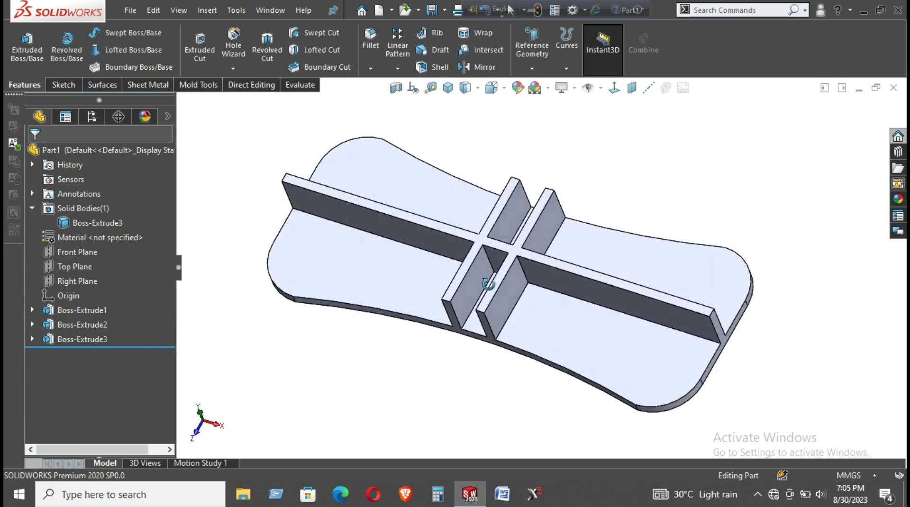
{"action": "mouse_move", "coordinate": [489, 283]}
{"action": "middle_mouse_down"}
{"action": "mouse_move", "coordinate": [521, 276]}
{"action": "mouse_move", "coordinate": [512, 300]}
{"action": "mouse_move", "coordinate": [511, 256]}
{"action": "middle_mouse_up"}
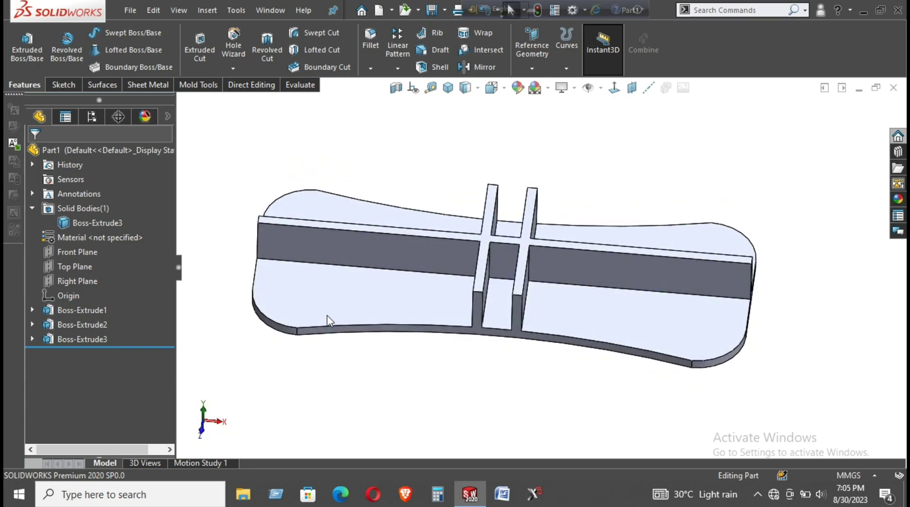
{"action": "middle_click_drag", "start_coordinate": [375, 274], "coordinate": [373, 303]}
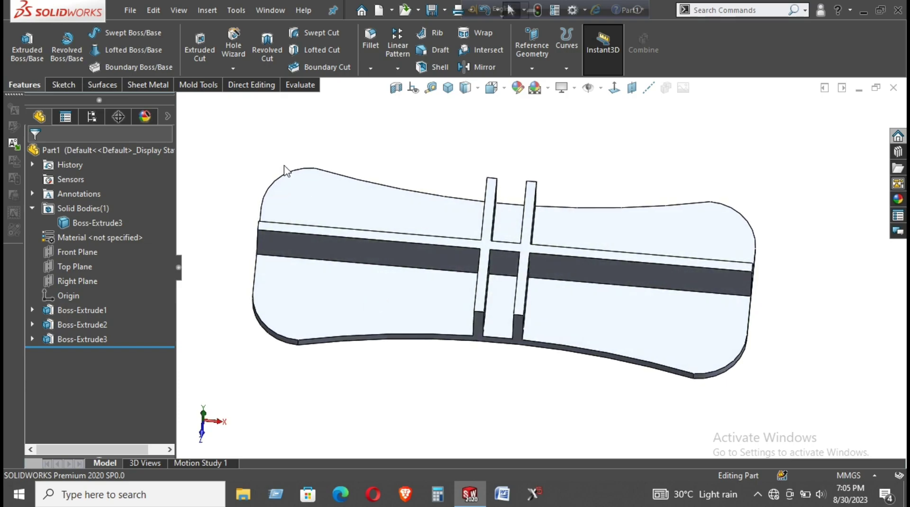
{"action": "left_click", "coordinate": [289, 232]}
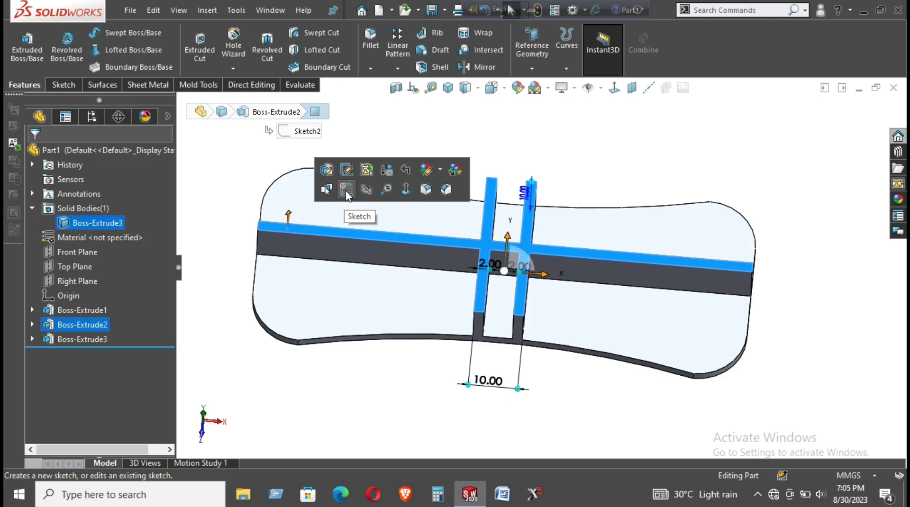
Start a new sketch on the cross-wall face and draw a line from the origin to the top edge
{"action": "left_click", "coordinate": [505, 361]}
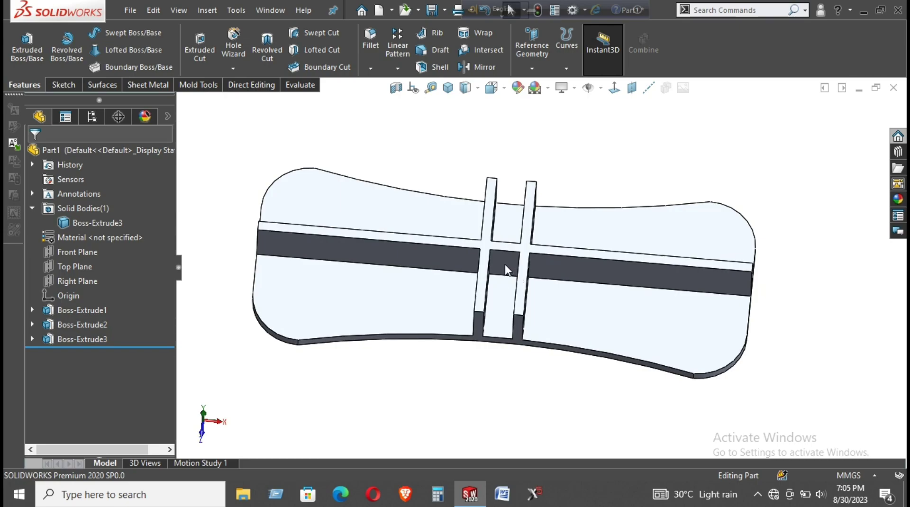
{"action": "left_click", "coordinate": [510, 245]}
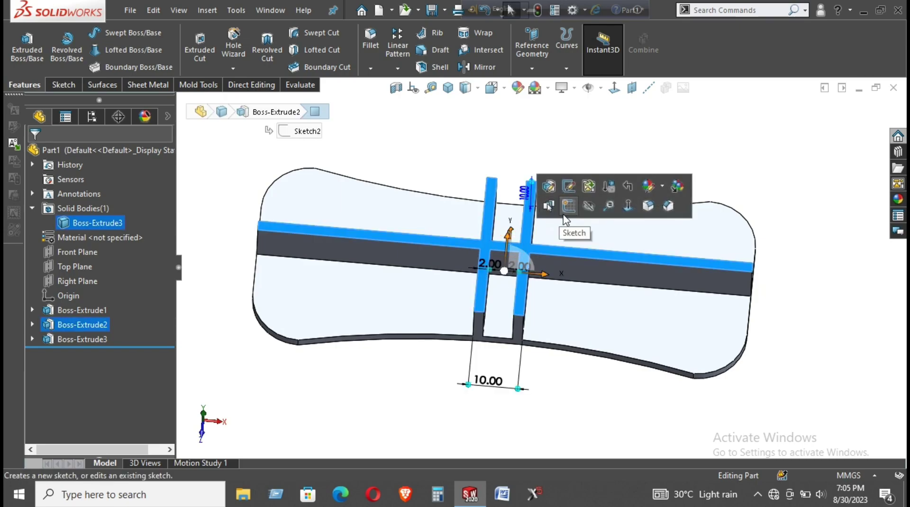
{"action": "left_click", "coordinate": [568, 205]}
{"action": "left_click", "coordinate": [614, 88]}
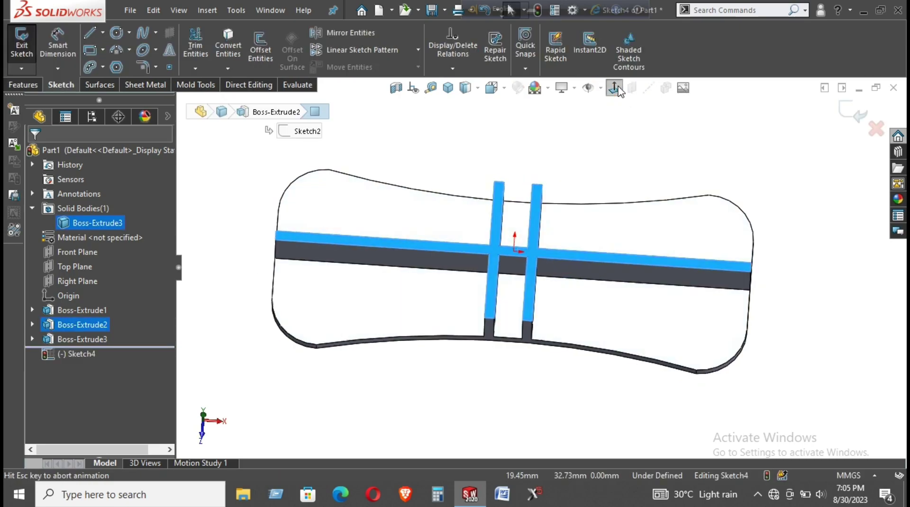
{"action": "left_click", "coordinate": [90, 33]}
{"action": "left_click", "coordinate": [540, 268]}
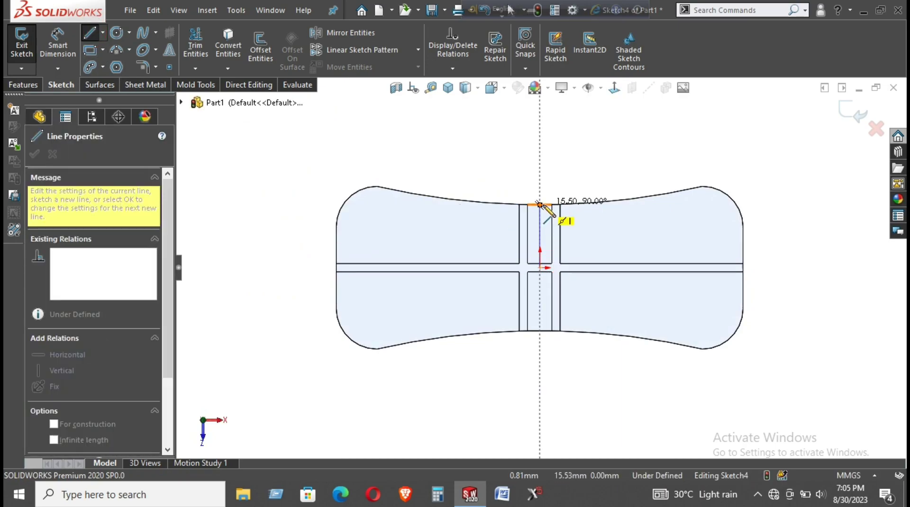
{"action": "left_click", "coordinate": [540, 205]}
Draw a vertical midpoint line centred on the origin, reaching the top edge
{"action": "left_click", "coordinate": [104, 49]}
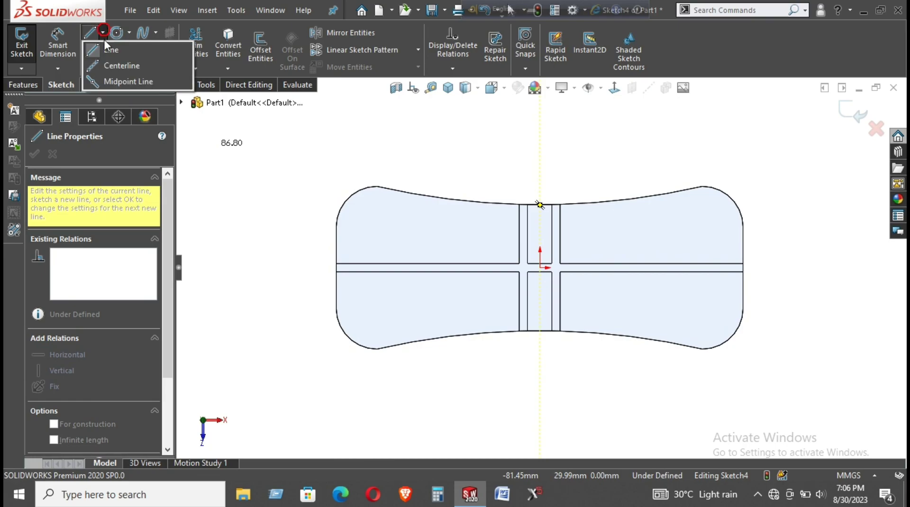
{"action": "left_click", "coordinate": [106, 76]}
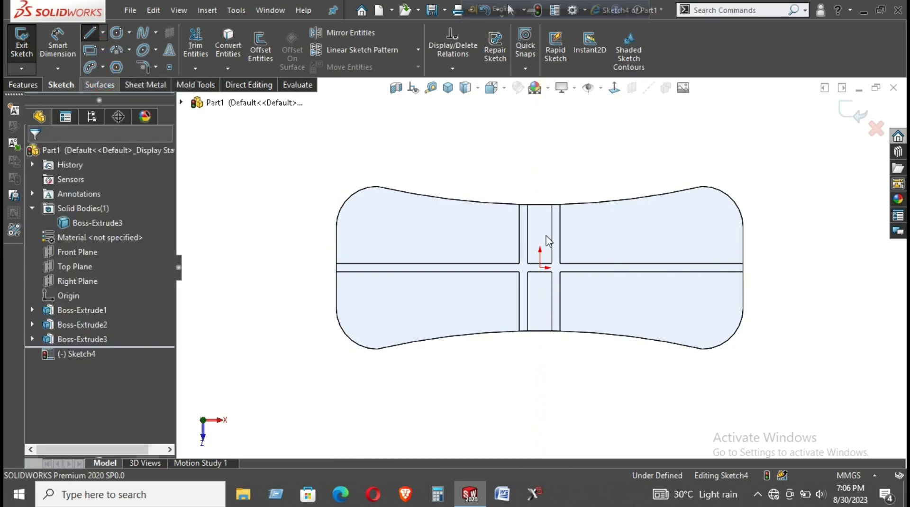
{"action": "left_click", "coordinate": [540, 268]}
{"action": "left_click", "coordinate": [540, 204]}
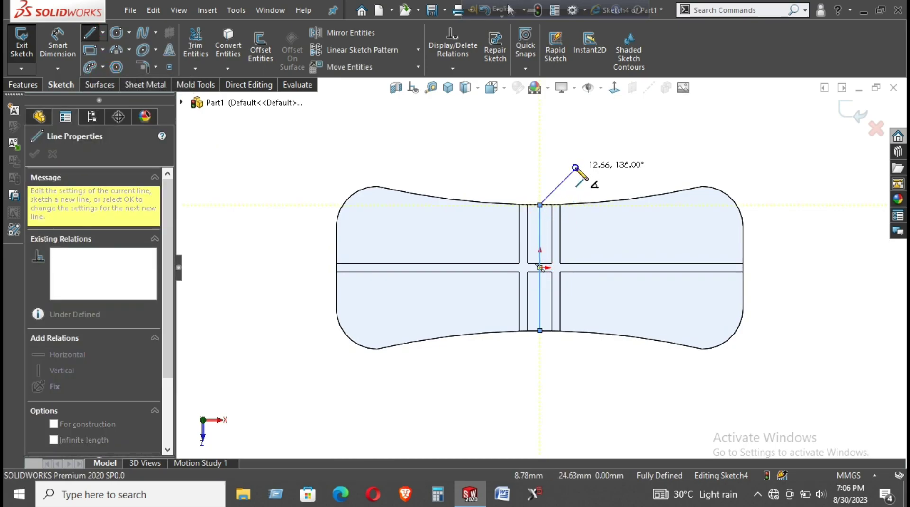
{"action": "right_click", "coordinate": [607, 178]}
{"action": "left_click", "coordinate": [605, 179]}
{"action": "middle_click_drag", "start_coordinate": [587, 237], "coordinate": [540, 265]}
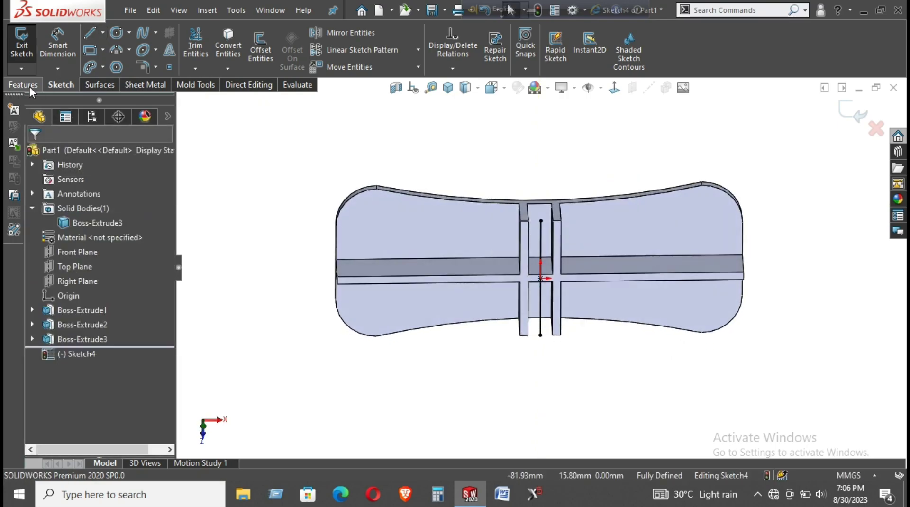
{"action": "scroll", "coordinate": [545, 258], "scroll_direction": "down", "scroll_amount": 1}
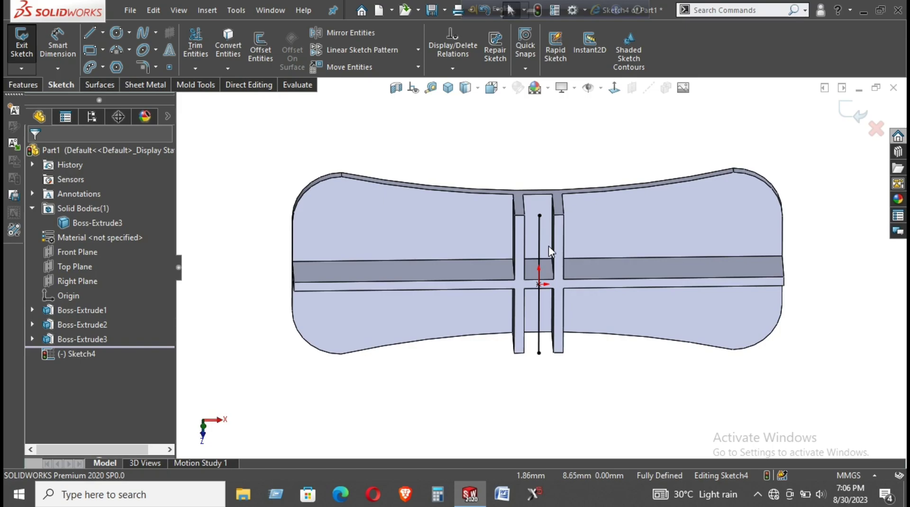
Extrude Sketch4's line Blind 10 mm as a 2 mm Mid-Plane thin feature, direction reversed
{"action": "left_click", "coordinate": [23, 84]}
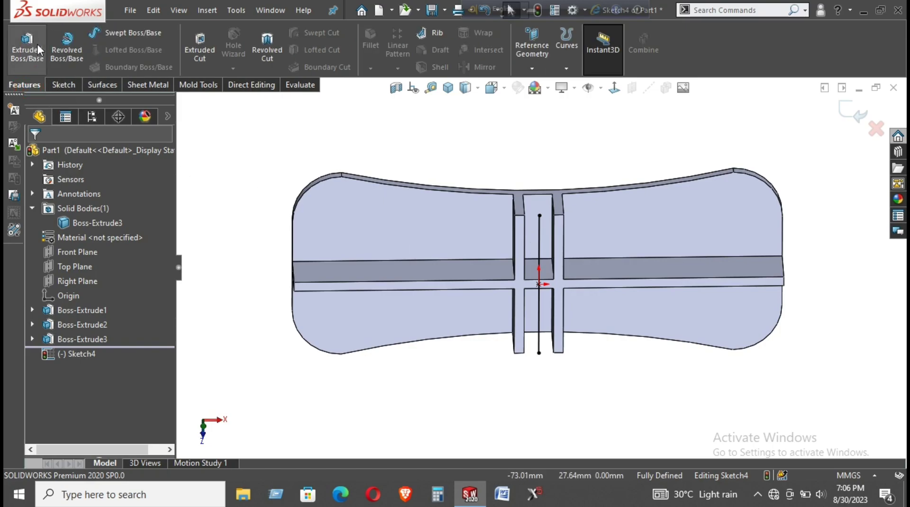
{"action": "left_click", "coordinate": [37, 48]}
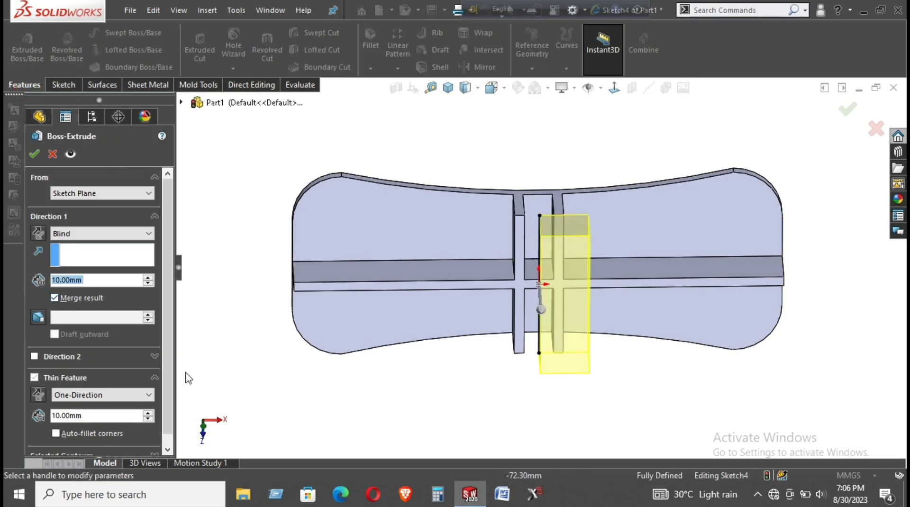
{"action": "scroll", "coordinate": [27, 388], "scroll_direction": "down", "scroll_amount": 1}
{"action": "scroll", "coordinate": [60, 382], "scroll_direction": "down", "scroll_amount": 2}
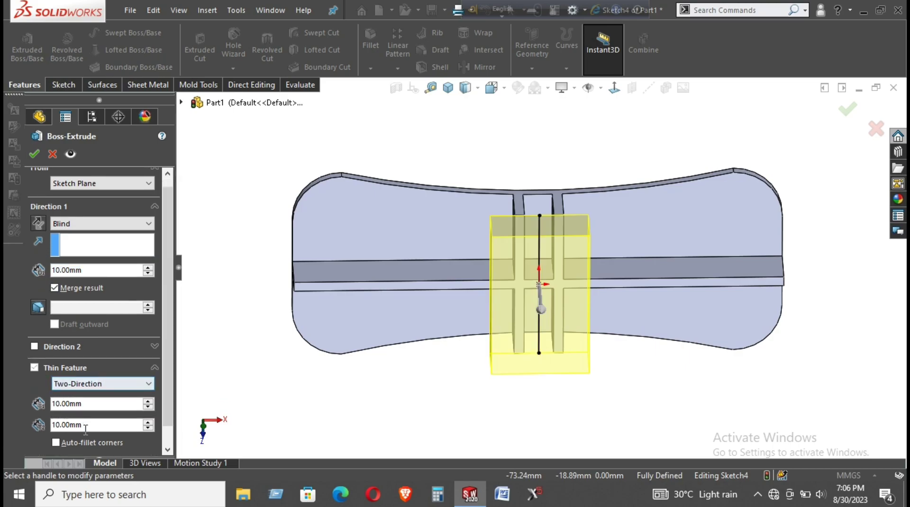
{"action": "double_click", "coordinate": [88, 404]}
{"action": "type", "text": "2"}
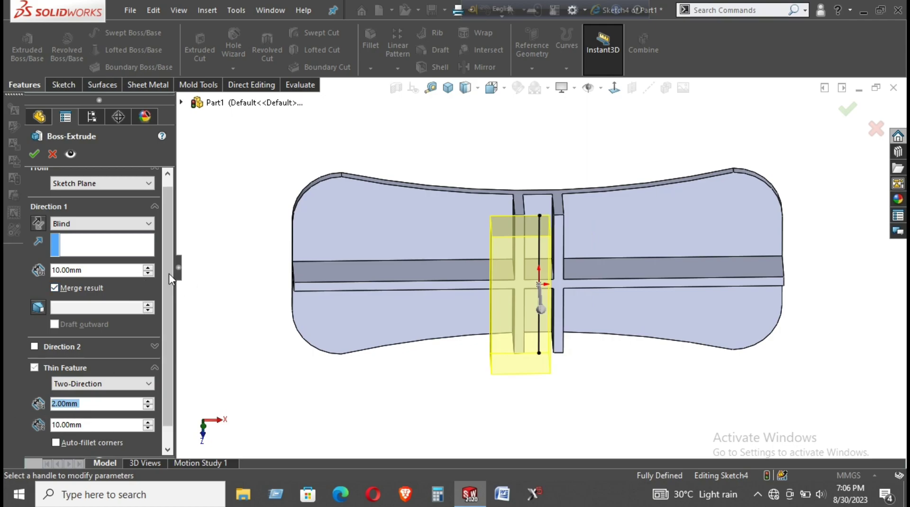
{"action": "scroll", "coordinate": [166, 294], "scroll_direction": "down", "scroll_amount": 1}
{"action": "left_click", "coordinate": [92, 364]}
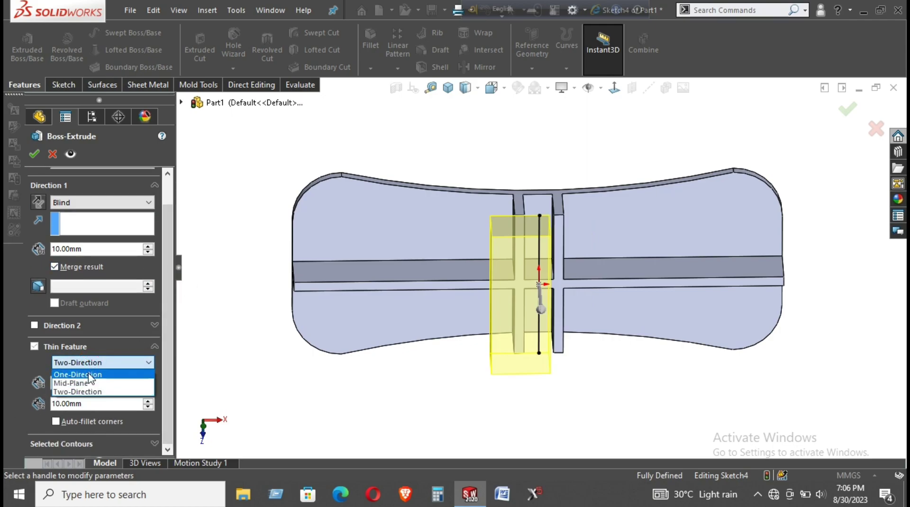
{"action": "left_click", "coordinate": [88, 385]}
{"action": "key", "text": "ctrl+7"}
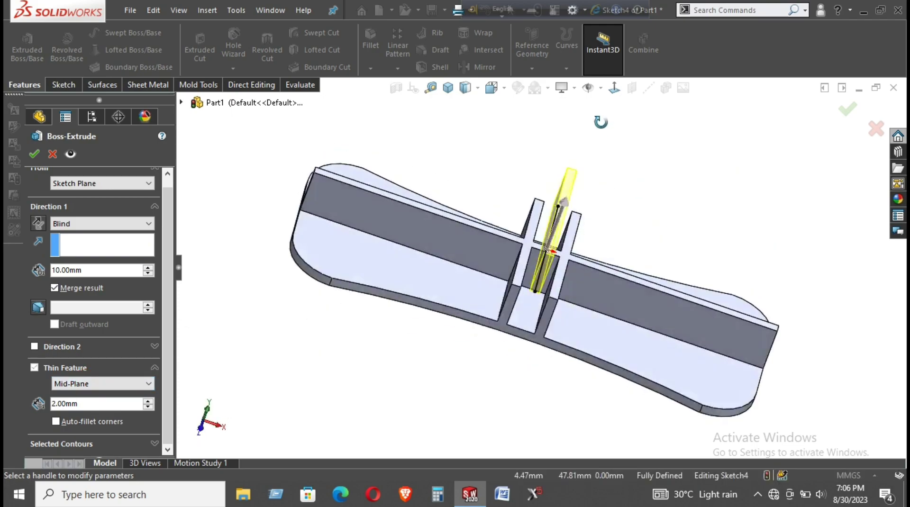
{"action": "left_click", "coordinate": [38, 226]}
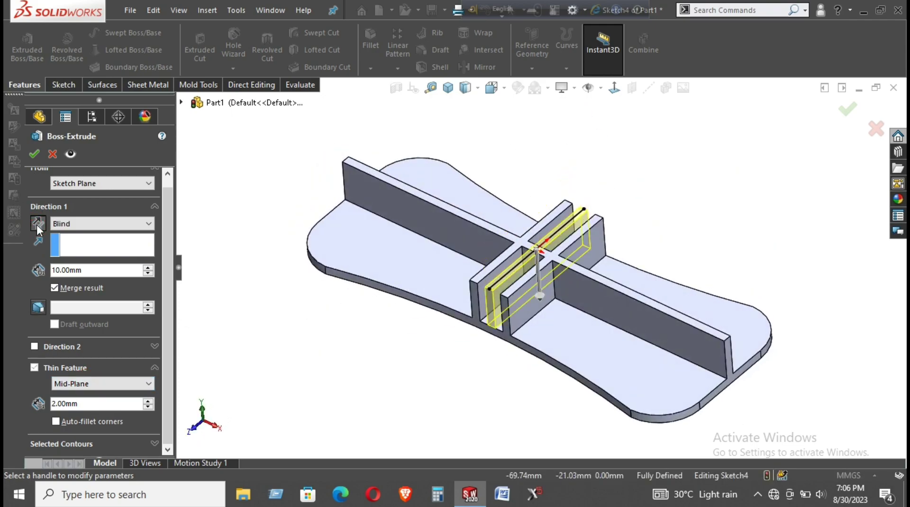
{"action": "middle_click_drag", "start_coordinate": [450, 284], "coordinate": [511, 276]}
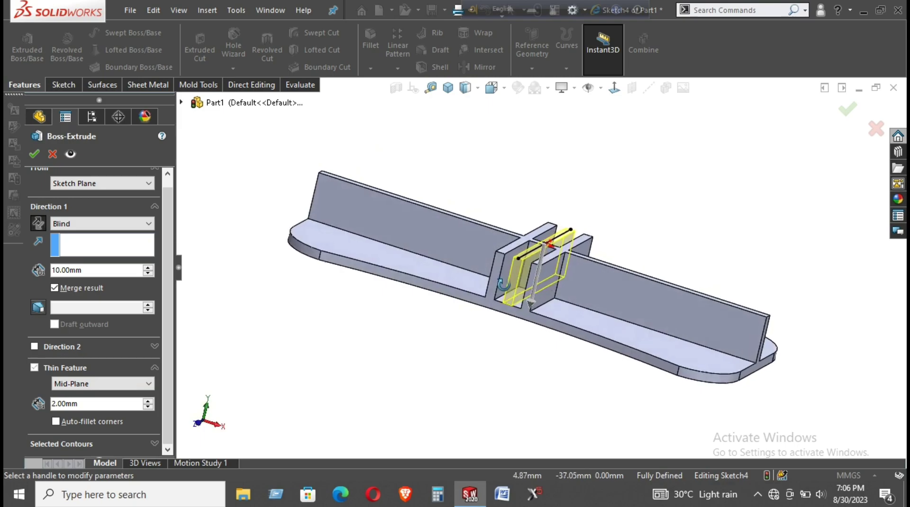
{"action": "left_click", "coordinate": [32, 155]}
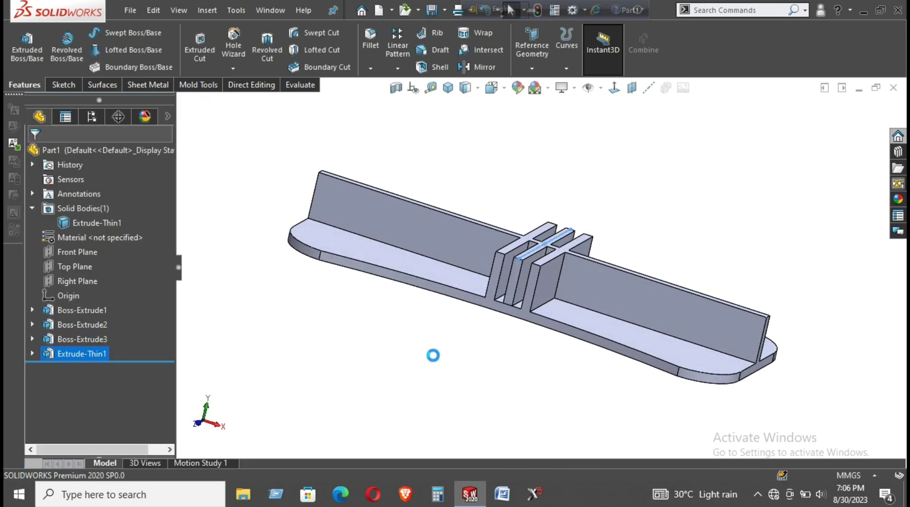
Select the tall right wall face and bring up the Direct Editing commands
{"action": "middle_click_drag", "start_coordinate": [432, 355], "coordinate": [441, 353]}
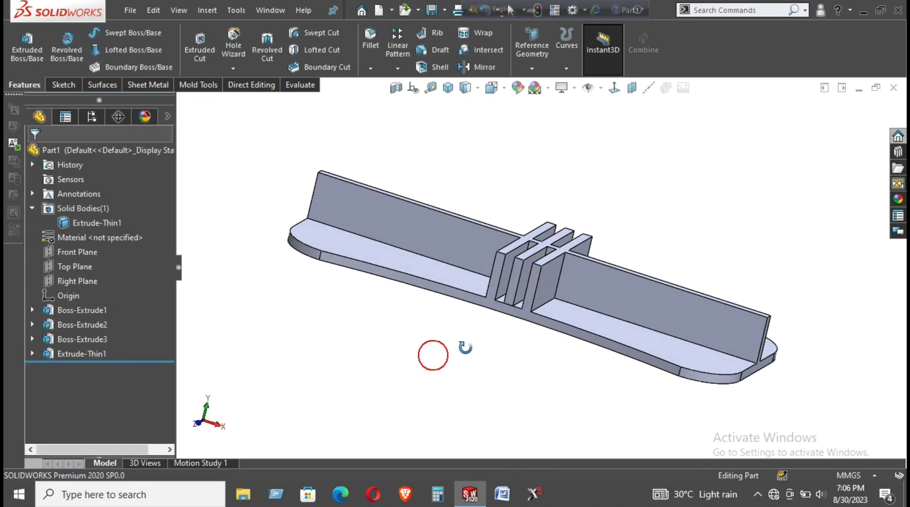
{"action": "left_click", "coordinate": [81, 326]}
{"action": "left_click", "coordinate": [295, 351]}
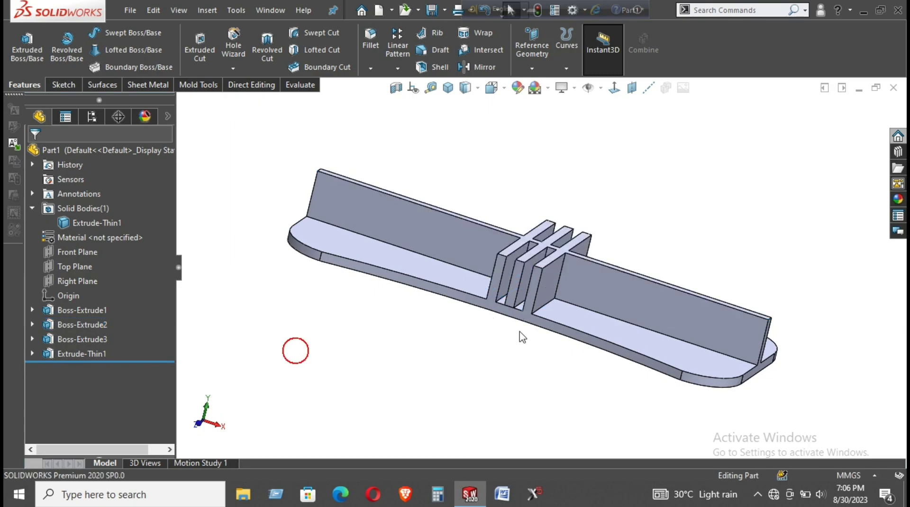
{"action": "left_click", "coordinate": [602, 274]}
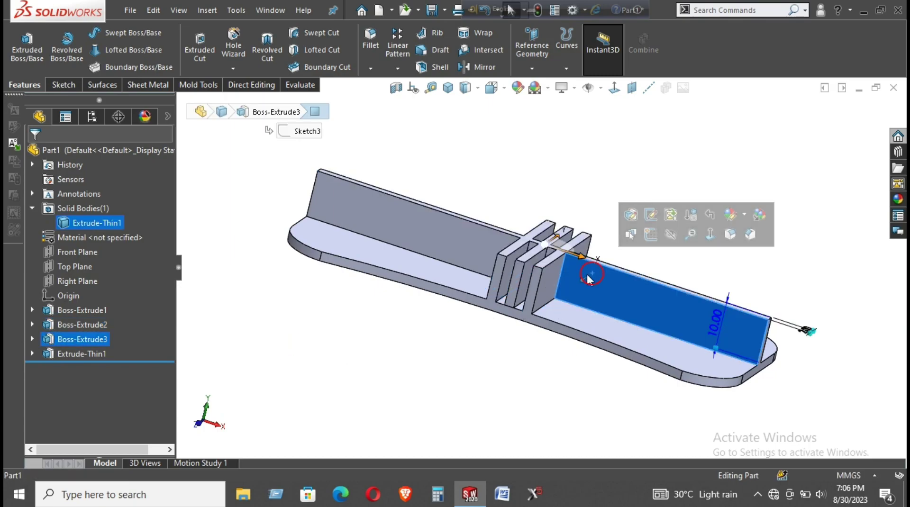
{"action": "left_click", "coordinate": [210, 90]}
{"action": "left_click", "coordinate": [251, 85]}
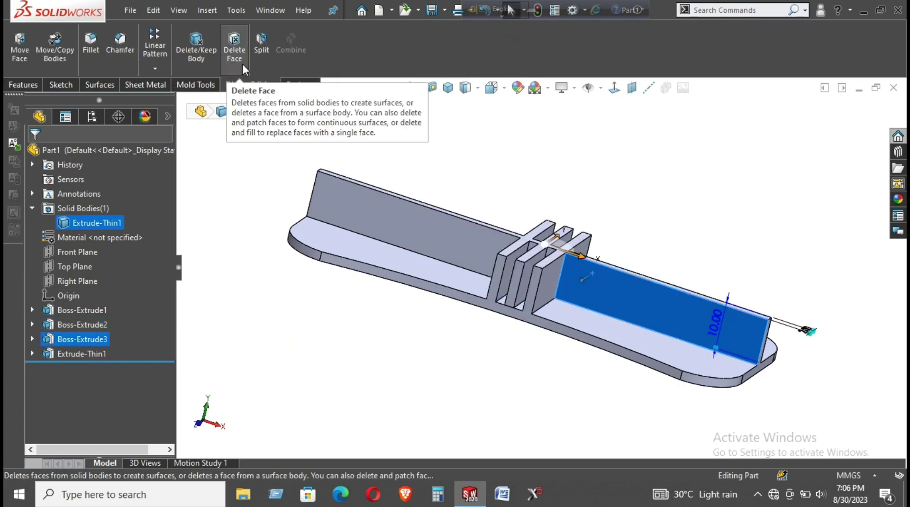
Split the part along the right wall face, keeping the first resulting body
{"action": "left_click", "coordinate": [261, 43]}
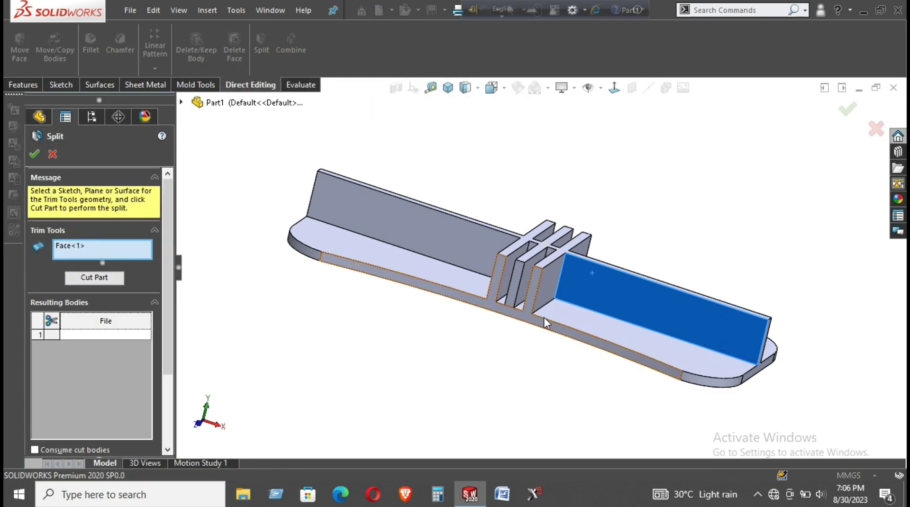
{"action": "left_click", "coordinate": [93, 277]}
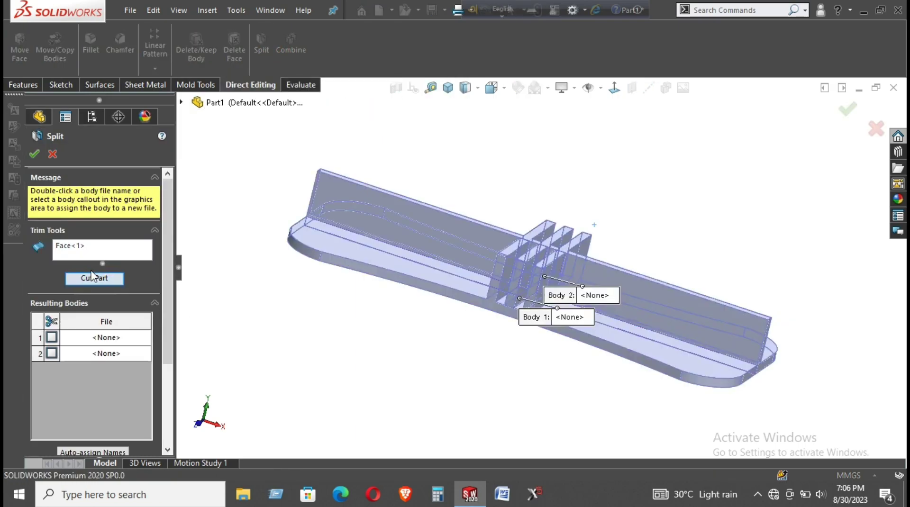
{"action": "left_click", "coordinate": [541, 274]}
{"action": "mouse_move", "coordinate": [567, 244]}
{"action": "middle_mouse_down"}
{"action": "mouse_move", "coordinate": [565, 278]}
{"action": "mouse_move", "coordinate": [572, 269]}
{"action": "middle_mouse_up"}
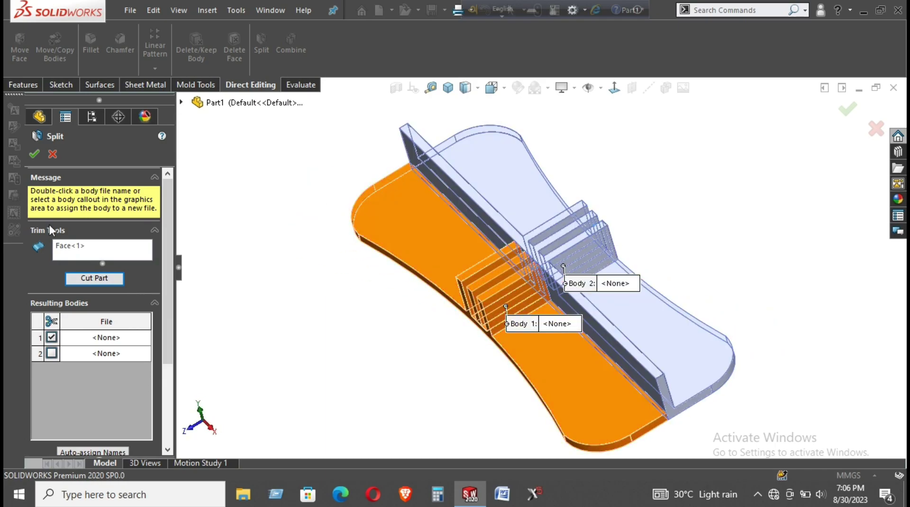
{"action": "scroll", "coordinate": [46, 423], "scroll_direction": "down", "scroll_amount": 5}
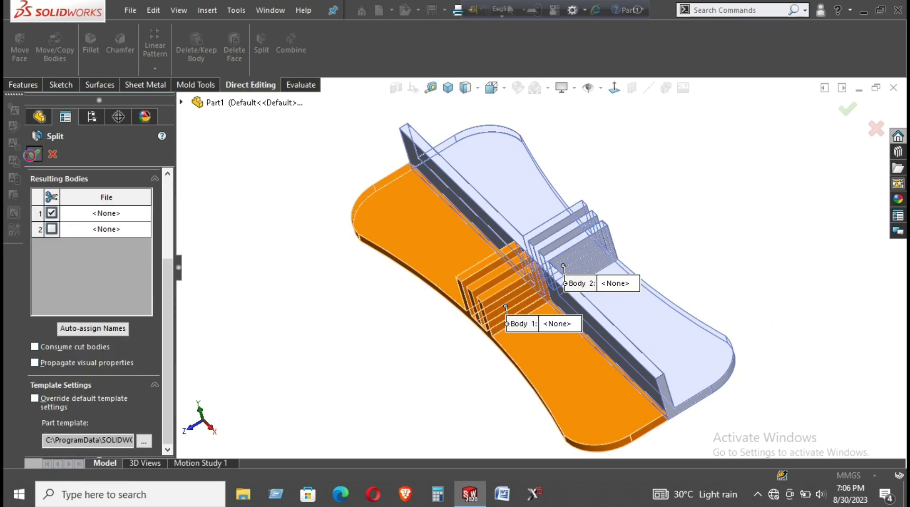
{"action": "left_click", "coordinate": [32, 155]}
Split the bodies along the lower plate face, consuming the cut bodies
{"action": "left_click", "coordinate": [331, 366]}
{"action": "left_click", "coordinate": [535, 340]}
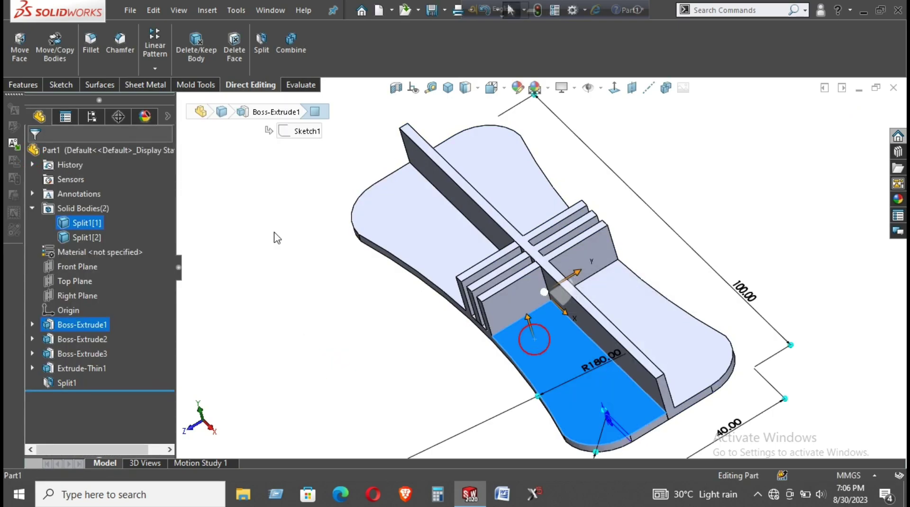
{"action": "left_click", "coordinate": [263, 50]}
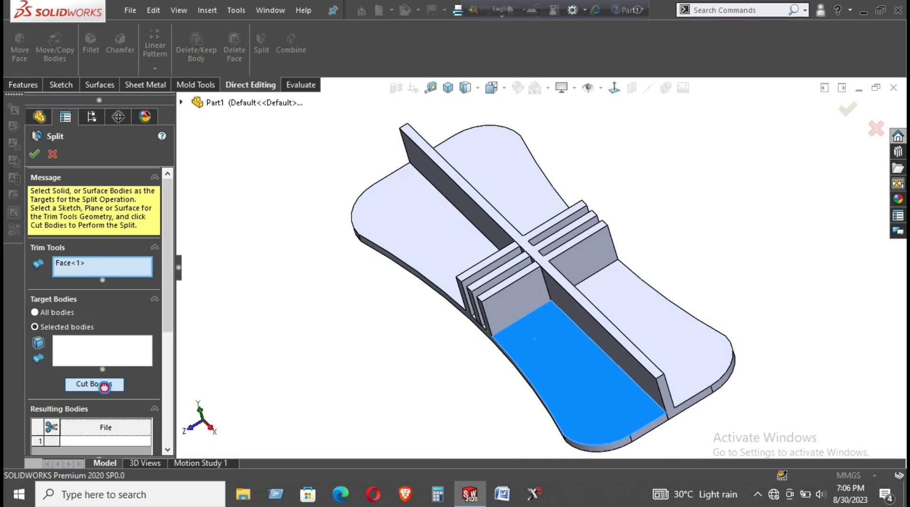
{"action": "left_click", "coordinate": [104, 388]}
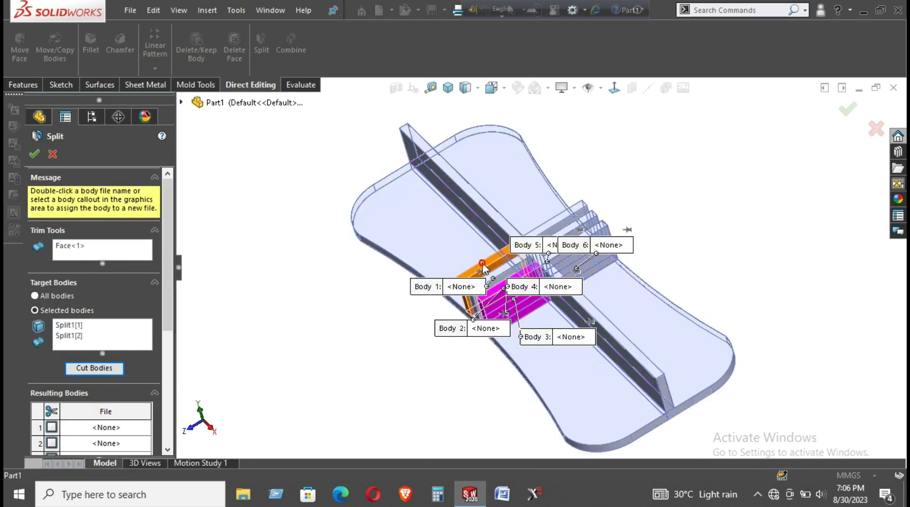
{"action": "left_click", "coordinate": [484, 268]}
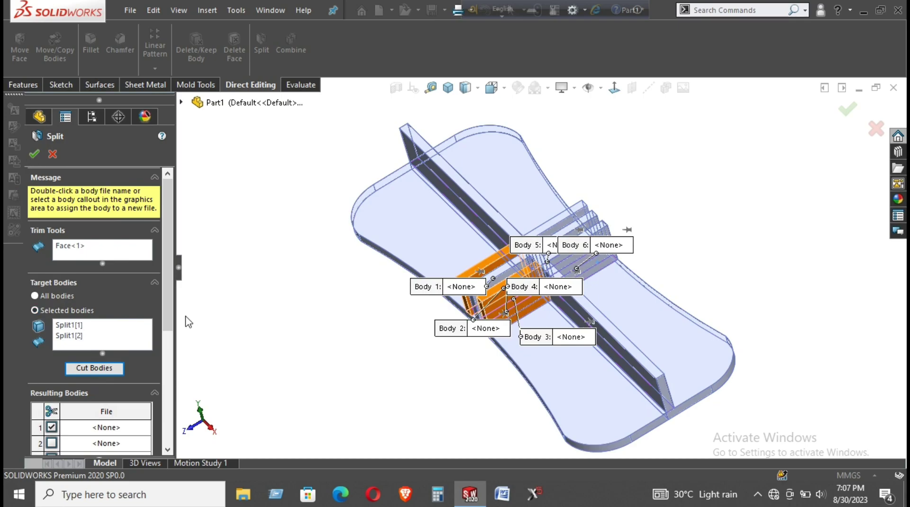
{"action": "scroll", "coordinate": [169, 301], "scroll_direction": "down", "scroll_amount": 5}
{"action": "left_click", "coordinate": [59, 413]}
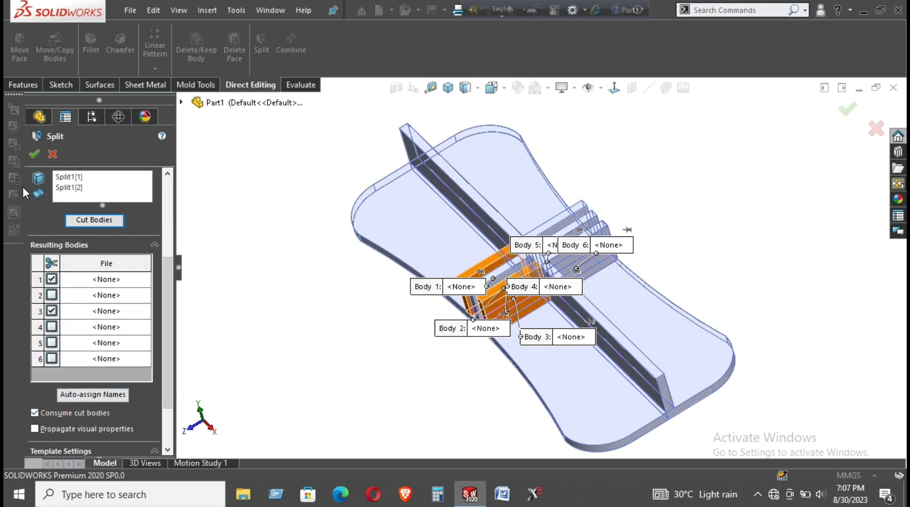
{"action": "left_click", "coordinate": [35, 154]}
Split the bodies along the slot face, keeping the first resulting body
{"action": "middle_click_drag", "start_coordinate": [423, 350], "coordinate": [570, 311]}
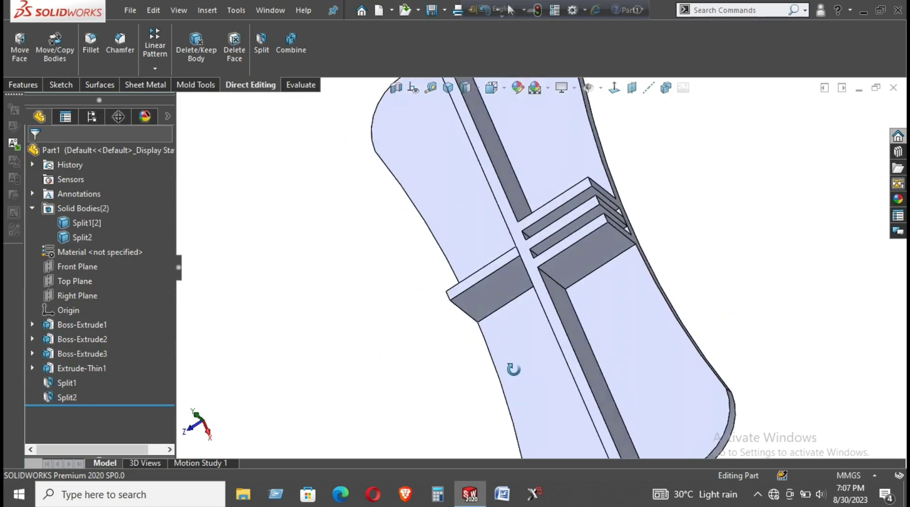
{"action": "left_click", "coordinate": [570, 311]}
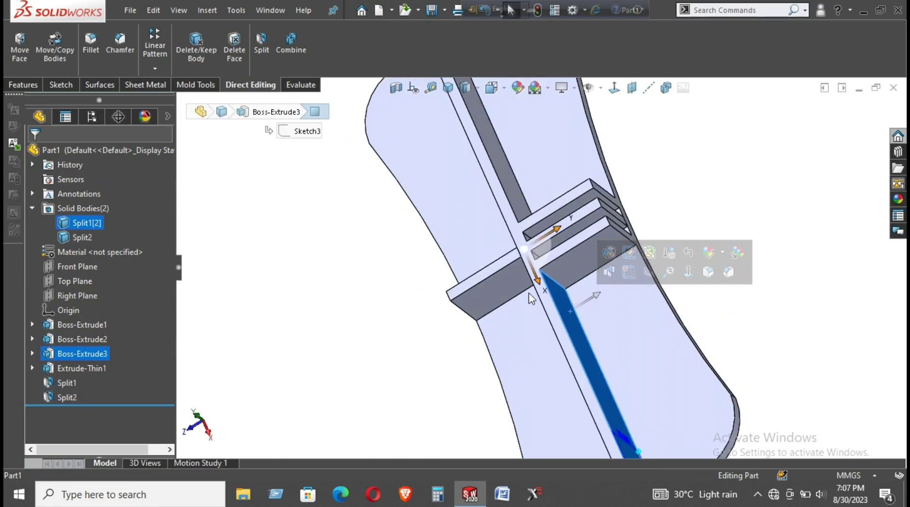
{"action": "left_click", "coordinate": [259, 46]}
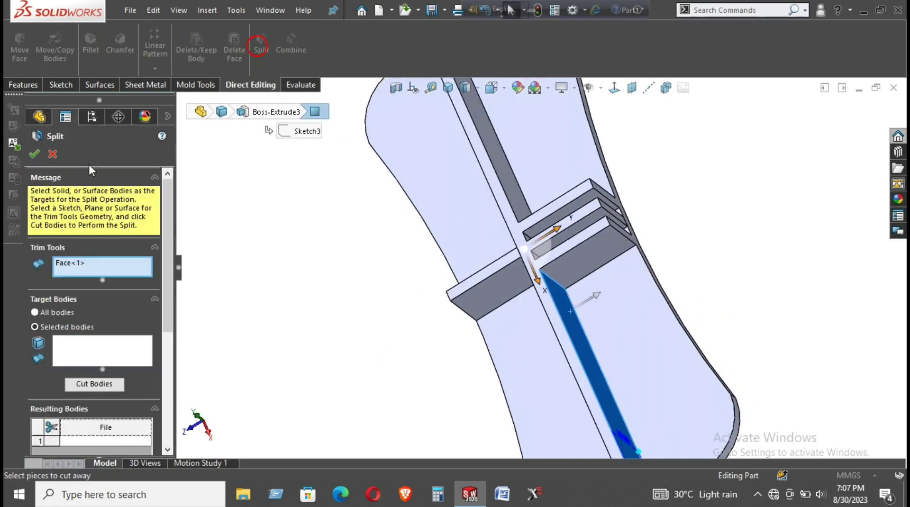
{"action": "left_click", "coordinate": [83, 385]}
{"action": "left_click", "coordinate": [582, 236]}
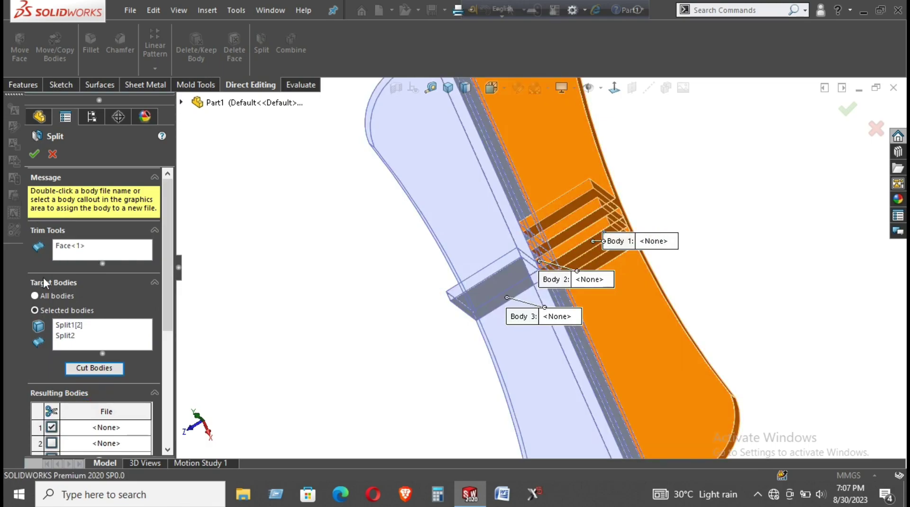
{"action": "scroll", "coordinate": [34, 361], "scroll_direction": "down", "scroll_amount": 5}
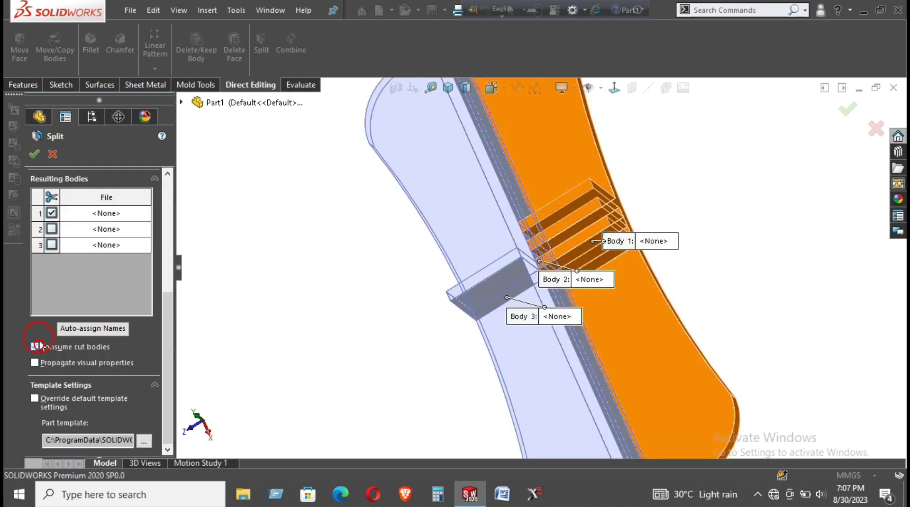
{"action": "left_click", "coordinate": [44, 155]}
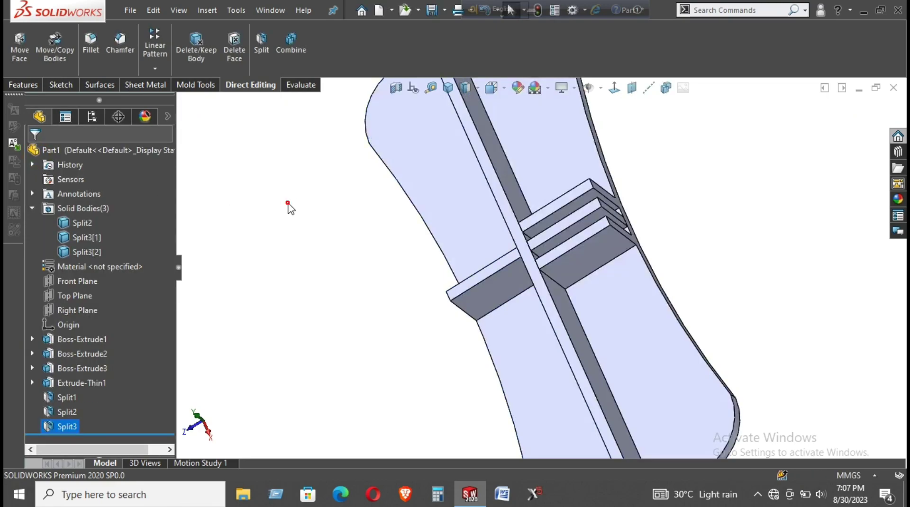
Split the bodies along the lower right plate face as Split4
{"action": "left_click", "coordinate": [636, 284]}
{"action": "left_click", "coordinate": [262, 47]}
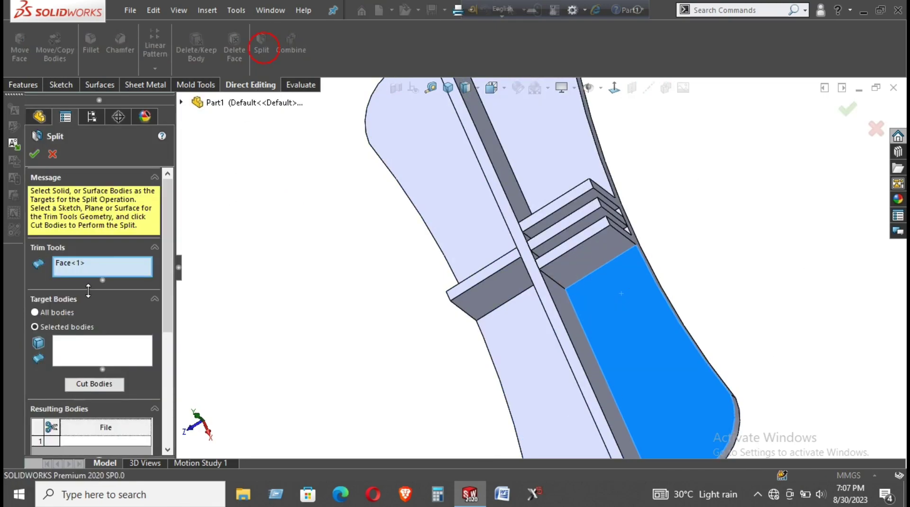
{"action": "left_click", "coordinate": [98, 386]}
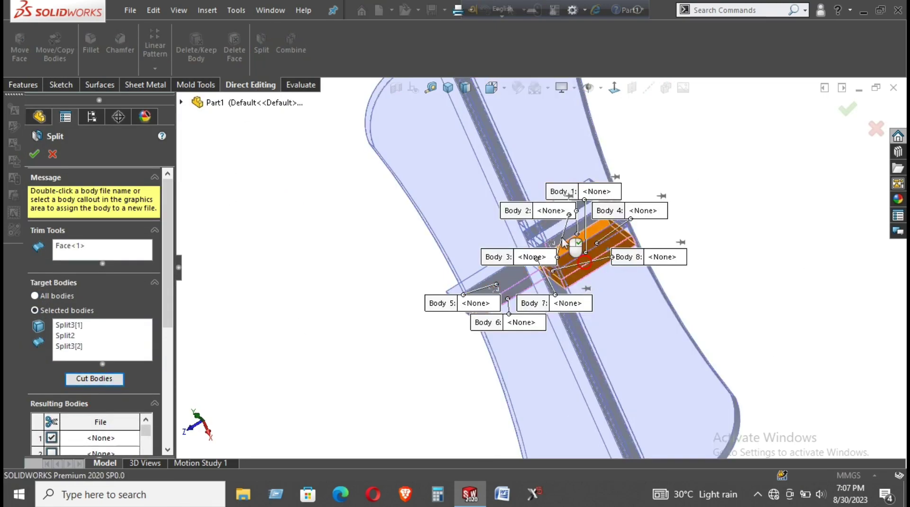
{"action": "scroll", "coordinate": [563, 243], "scroll_direction": "down", "scroll_amount": 3}
{"action": "scroll", "coordinate": [562, 243], "scroll_direction": "down", "scroll_amount": 2}
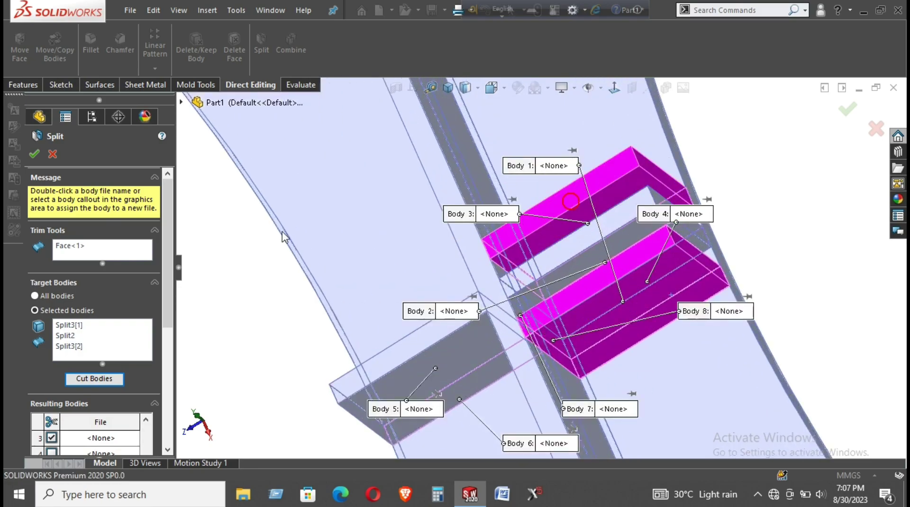
{"action": "scroll", "coordinate": [23, 303], "scroll_direction": "down", "scroll_amount": 5}
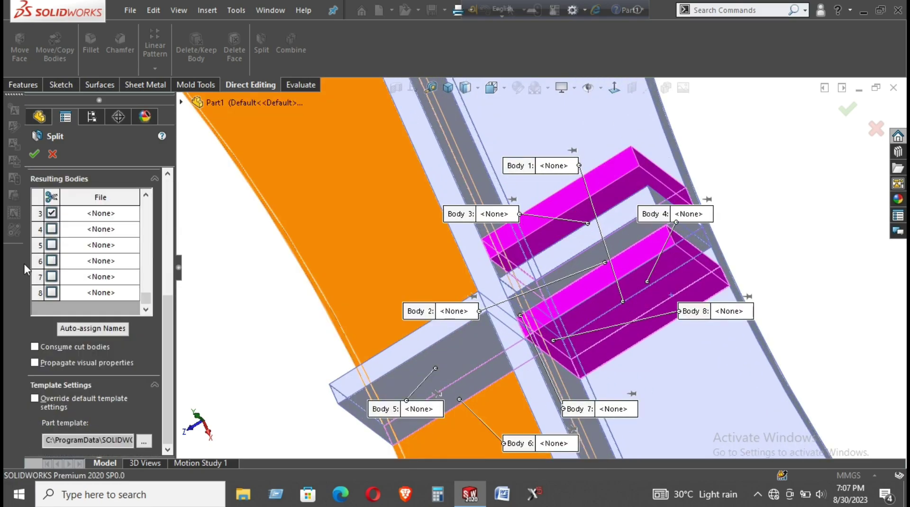
{"action": "left_click", "coordinate": [33, 153]}
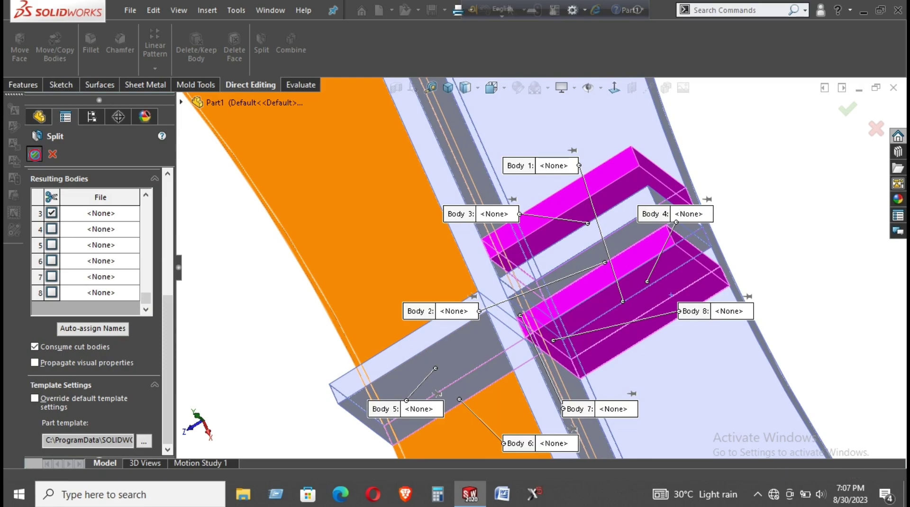
{"action": "mouse_move", "coordinate": [846, 245]}
{"action": "middle_mouse_down"}
{"action": "mouse_move", "coordinate": [768, 300]}
{"action": "mouse_move", "coordinate": [589, 285]}
{"action": "middle_mouse_up"}
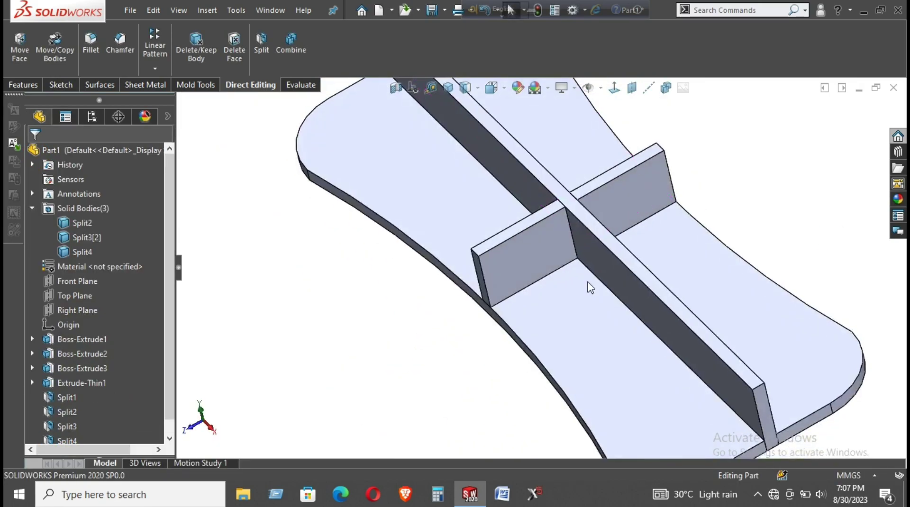
Add-combine Split2, Split3[2] and Split4 into the single body Combine1
{"action": "left_click", "coordinate": [291, 45]}
{"action": "left_click", "coordinate": [569, 314]}
{"action": "left_click", "coordinate": [620, 261]}
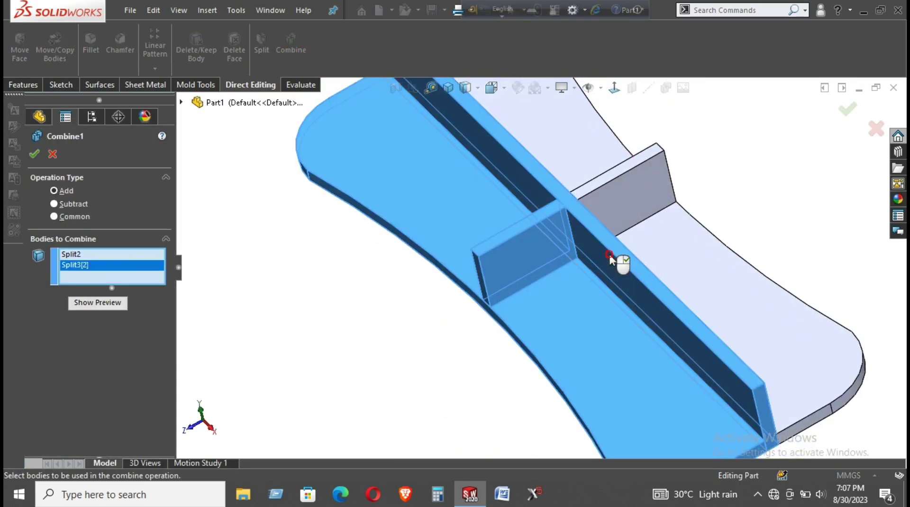
{"action": "left_click", "coordinate": [652, 244]}
{"action": "left_click", "coordinate": [34, 154]}
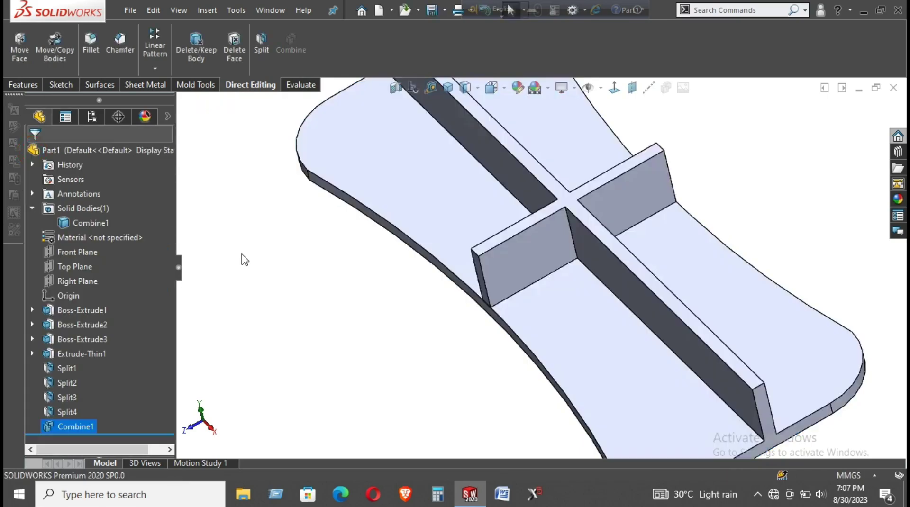
{"action": "left_click", "coordinate": [290, 273]}
{"action": "mouse_move", "coordinate": [325, 288]}
{"action": "middle_mouse_down"}
{"action": "mouse_move", "coordinate": [572, 243]}
{"action": "mouse_move", "coordinate": [572, 225]}
{"action": "middle_mouse_up"}
Start a new sketch on the crossing rib tops, viewed face-on
{"action": "left_click", "coordinate": [535, 223]}
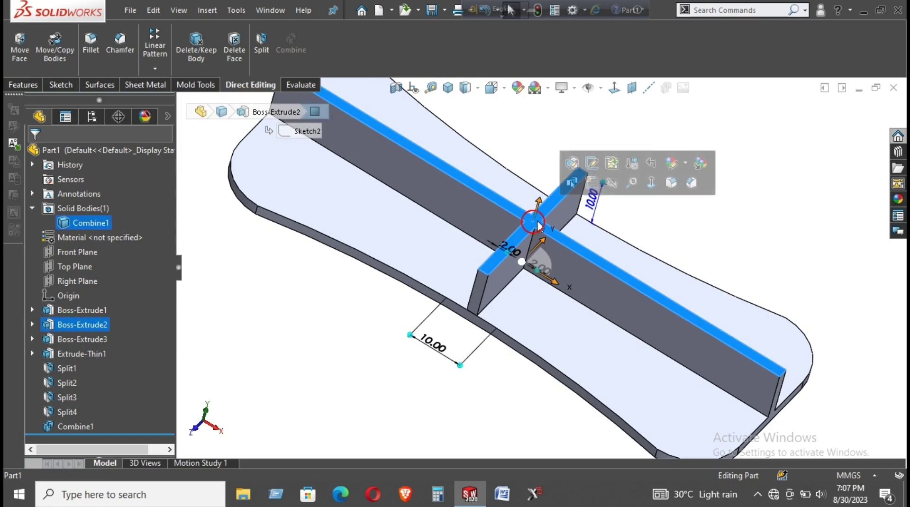
{"action": "left_click", "coordinate": [592, 182]}
{"action": "left_click", "coordinate": [631, 89]}
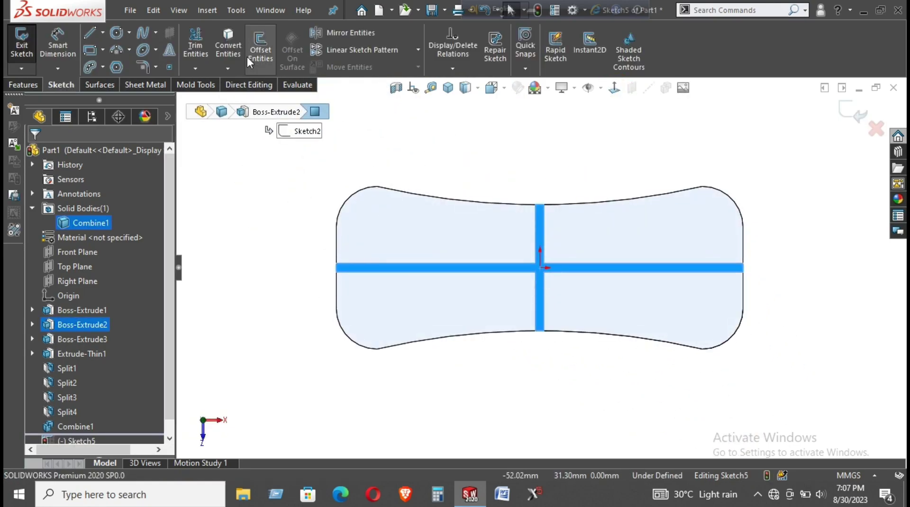
{"action": "left_click", "coordinate": [228, 45]}
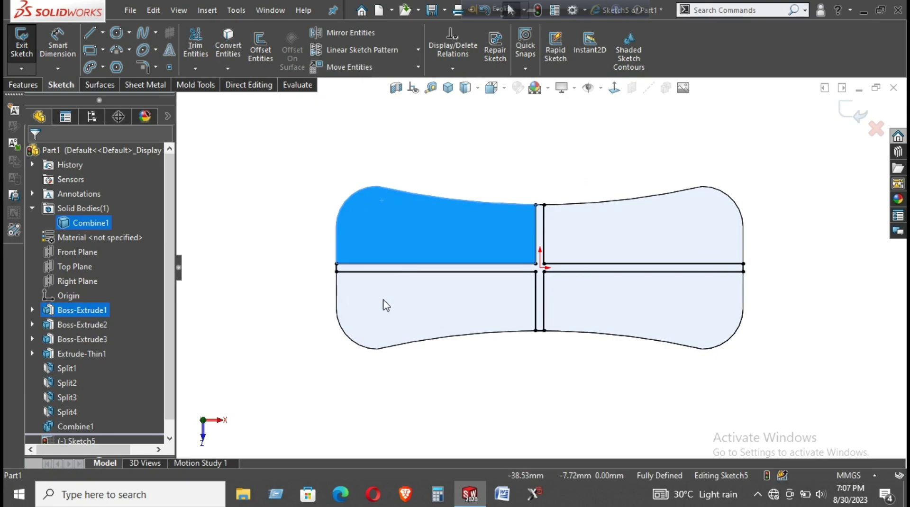
{"action": "left_click", "coordinate": [407, 301]}
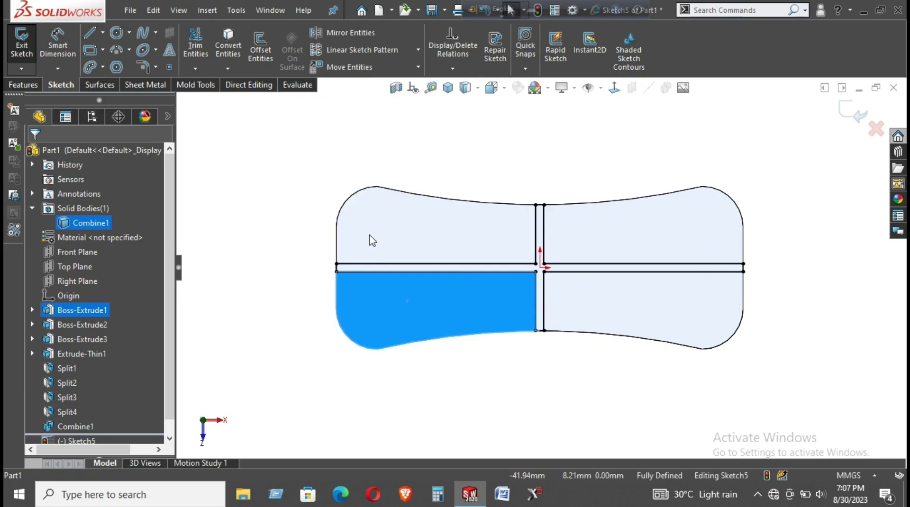
{"action": "mouse_move", "coordinate": [241, 241]}
{"action": "middle_mouse_down"}
{"action": "mouse_move", "coordinate": [429, 250]}
{"action": "mouse_move", "coordinate": [397, 178]}
{"action": "middle_mouse_up"}
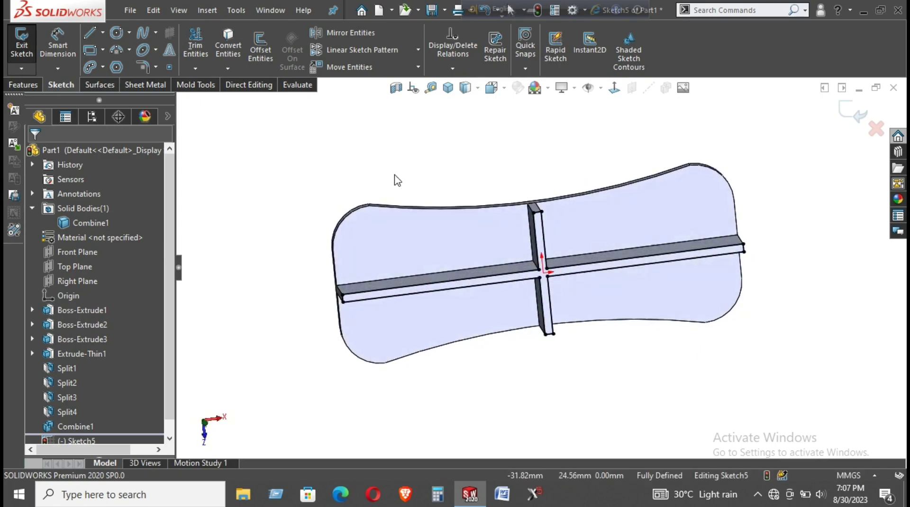
Convert the plate face's outer outline into Sketch5, then begin an extrusion
{"action": "left_click", "coordinate": [235, 44]}
{"action": "middle_click_drag", "start_coordinate": [418, 229], "coordinate": [568, 280]}
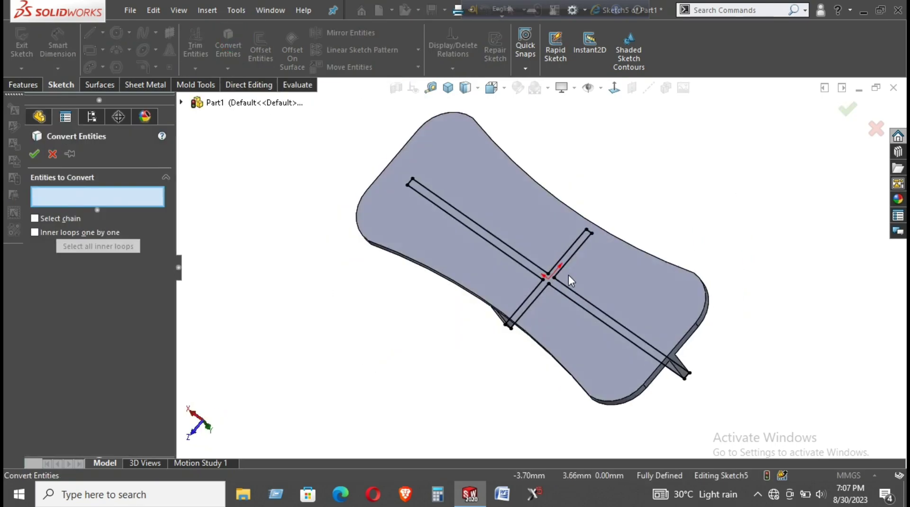
{"action": "left_click", "coordinate": [625, 282]}
{"action": "middle_click_drag", "start_coordinate": [625, 281], "coordinate": [463, 227]}
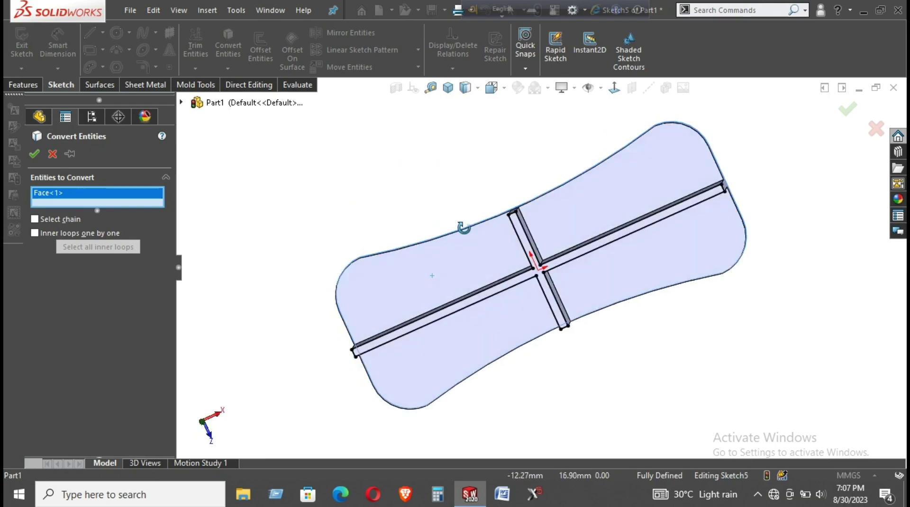
{"action": "left_click", "coordinate": [34, 154]}
{"action": "mouse_move", "coordinate": [346, 254]}
{"action": "middle_mouse_down"}
{"action": "mouse_move", "coordinate": [525, 179]}
{"action": "mouse_move", "coordinate": [464, 209]}
{"action": "mouse_move", "coordinate": [457, 251]}
{"action": "middle_mouse_up"}
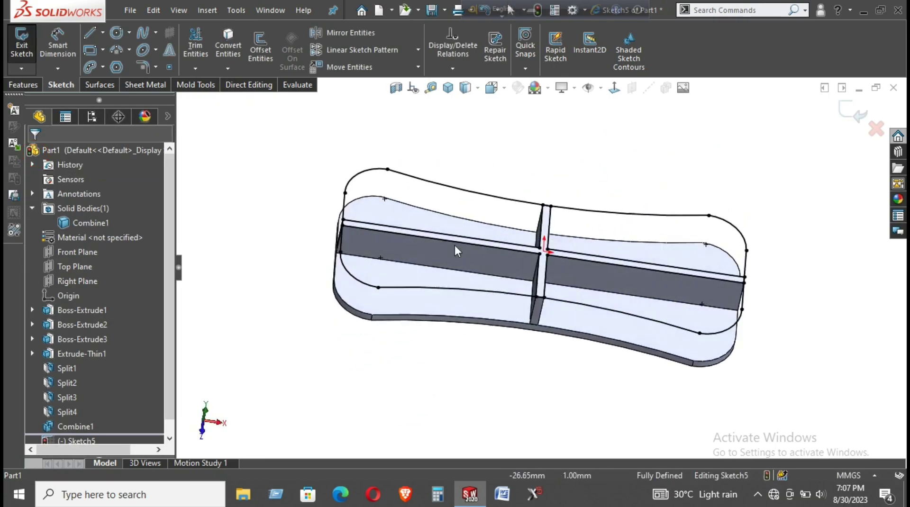
{"action": "left_click", "coordinate": [24, 85]}
{"action": "left_click", "coordinate": [27, 45]}
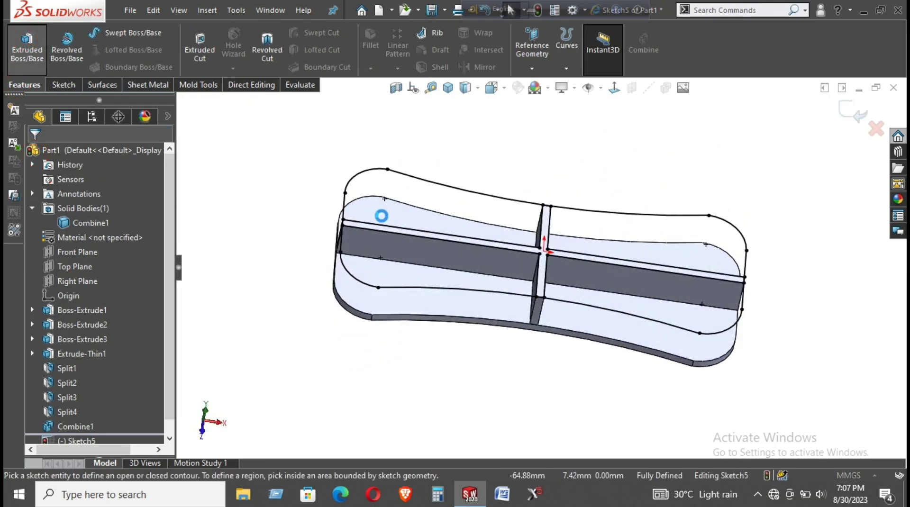
Select all five Sketch5 regions, including the middle cross strip, for extrusion
{"action": "left_click", "coordinate": [383, 275]}
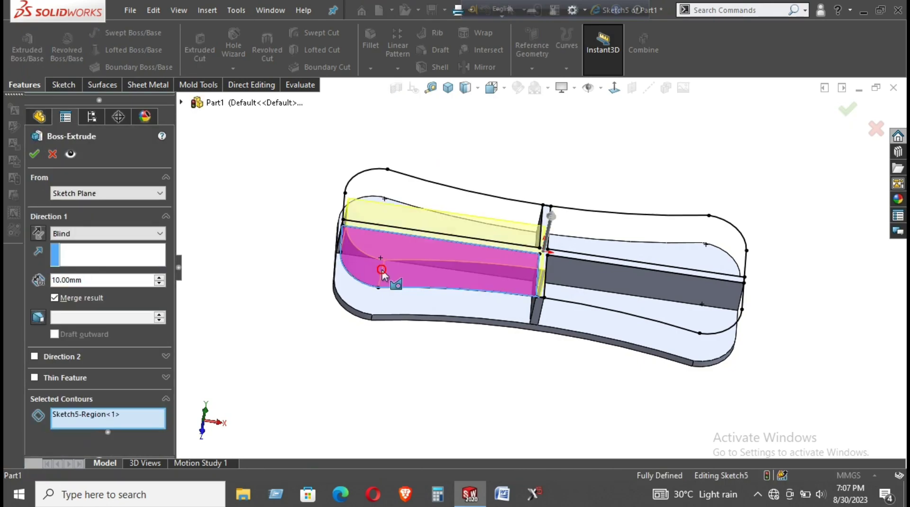
{"action": "left_click", "coordinate": [437, 198]}
{"action": "left_click", "coordinate": [617, 232]}
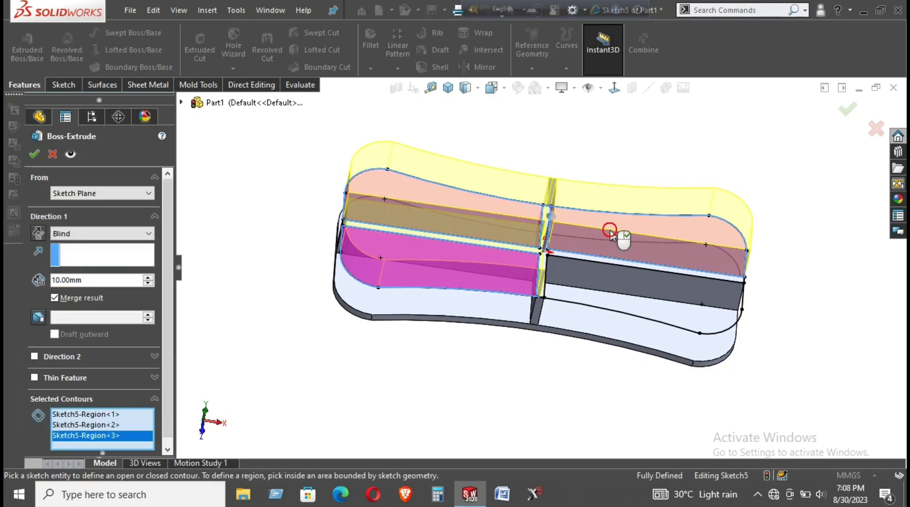
{"action": "left_click", "coordinate": [620, 293]}
{"action": "middle_click_drag", "start_coordinate": [621, 288], "coordinate": [545, 292]}
{"action": "scroll", "coordinate": [548, 225], "scroll_direction": "down", "scroll_amount": 5}
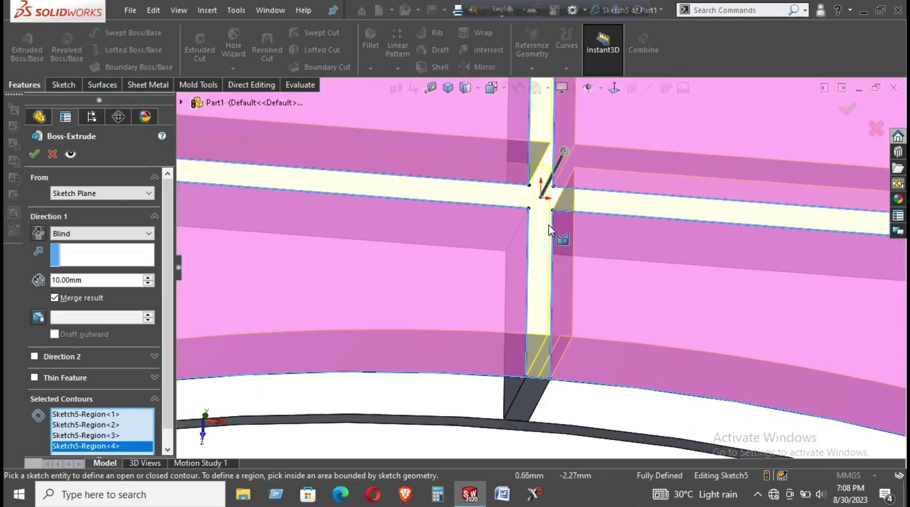
{"action": "left_click", "coordinate": [541, 219]}
{"action": "scroll", "coordinate": [547, 256], "scroll_direction": "up", "scroll_amount": 5}
{"action": "middle_click_drag", "start_coordinate": [547, 247], "coordinate": [334, 212]}
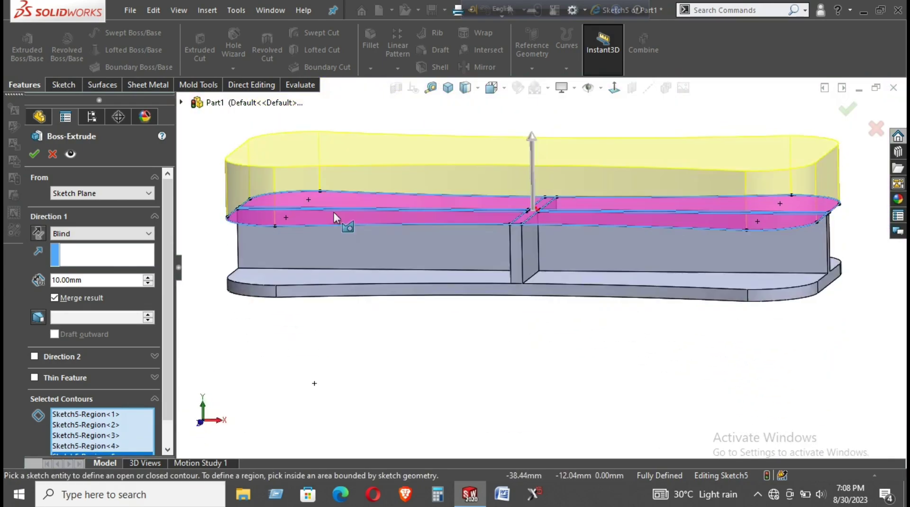
Reverse the extrusion downward, set its depth to 1 mm, and accept Boss-Extrude4
{"action": "left_click", "coordinate": [38, 233]}
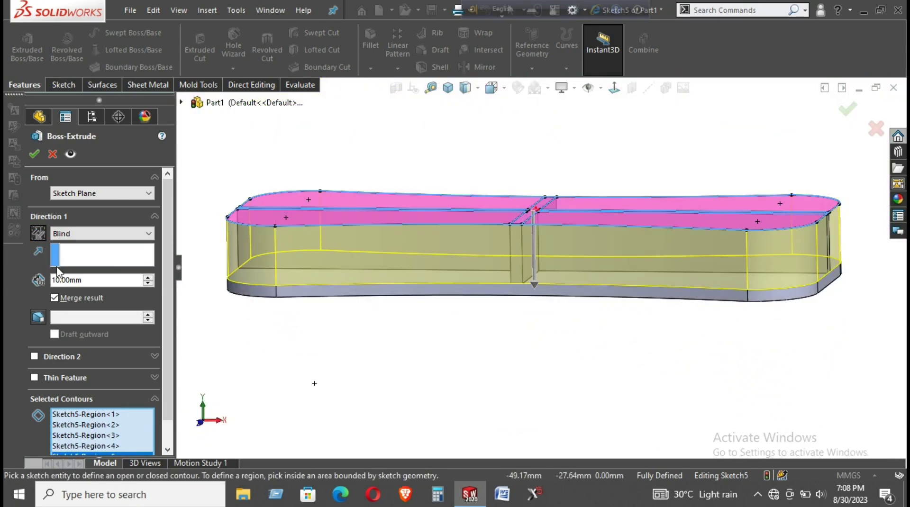
{"action": "left_click", "coordinate": [85, 281]}
{"action": "type", "text": "2"}
{"action": "key", "text": "Return"}
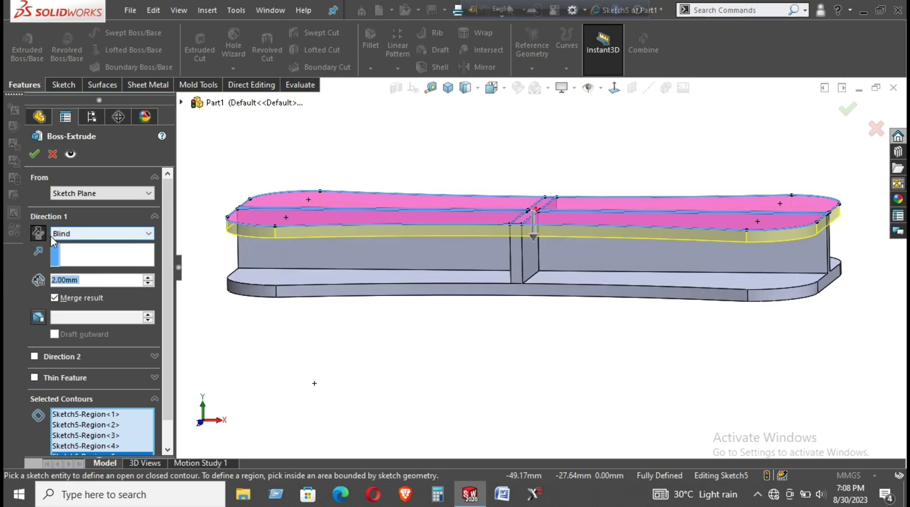
{"action": "type", "text": "1"}
{"action": "key", "text": "Return"}
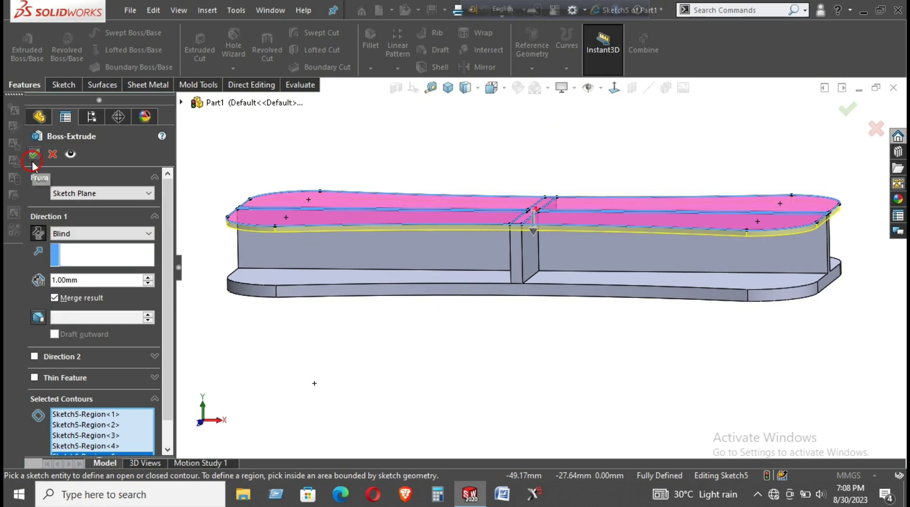
{"action": "left_click", "coordinate": [35, 153]}
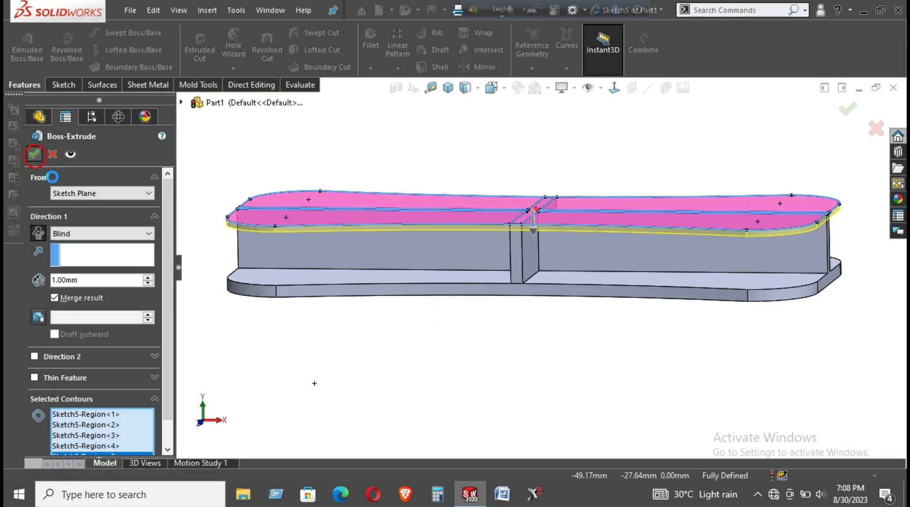
{"action": "mouse_move", "coordinate": [429, 361]}
{"action": "middle_mouse_down"}
{"action": "mouse_move", "coordinate": [462, 388]}
{"action": "mouse_move", "coordinate": [447, 304]}
{"action": "mouse_move", "coordinate": [496, 266]}
{"action": "mouse_move", "coordinate": [569, 252]}
{"action": "mouse_move", "coordinate": [508, 246]}
{"action": "mouse_move", "coordinate": [583, 273]}
{"action": "mouse_move", "coordinate": [532, 305]}
{"action": "mouse_move", "coordinate": [484, 304]}
{"action": "mouse_move", "coordinate": [439, 364]}
{"action": "mouse_move", "coordinate": [431, 333]}
{"action": "mouse_move", "coordinate": [518, 313]}
{"action": "middle_mouse_up"}
Open Sketch6 on the bottom plate's face and convert its first four curved edges
{"action": "left_click", "coordinate": [421, 347]}
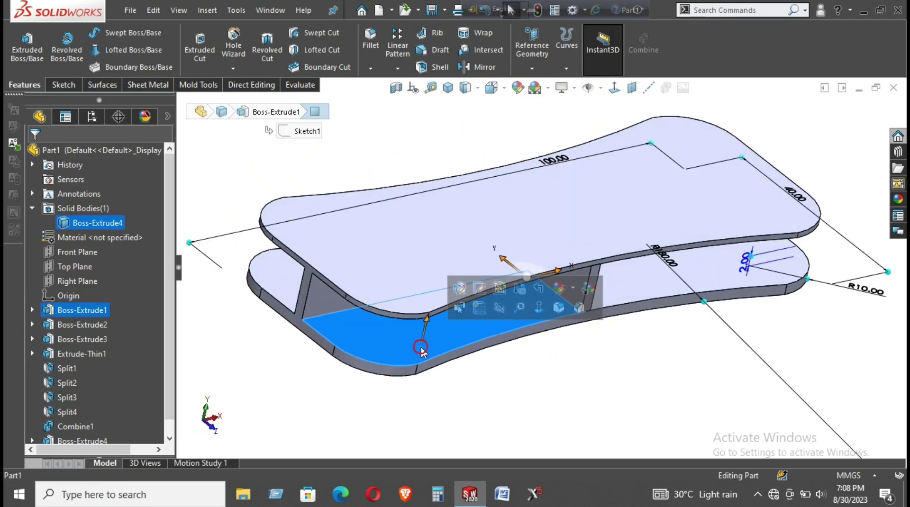
{"action": "left_click", "coordinate": [479, 308]}
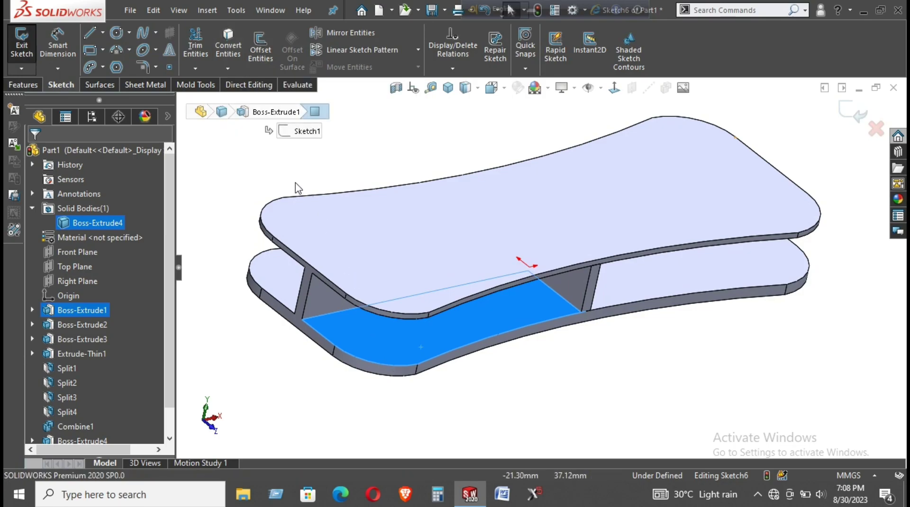
{"action": "left_click", "coordinate": [234, 163]}
{"action": "left_click", "coordinate": [228, 42]}
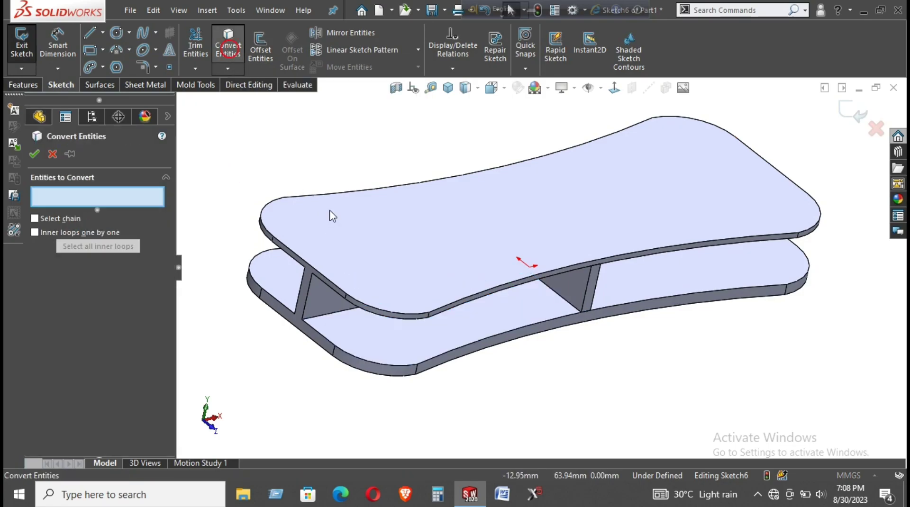
{"action": "left_click", "coordinate": [382, 370]}
{"action": "left_click", "coordinate": [430, 362]}
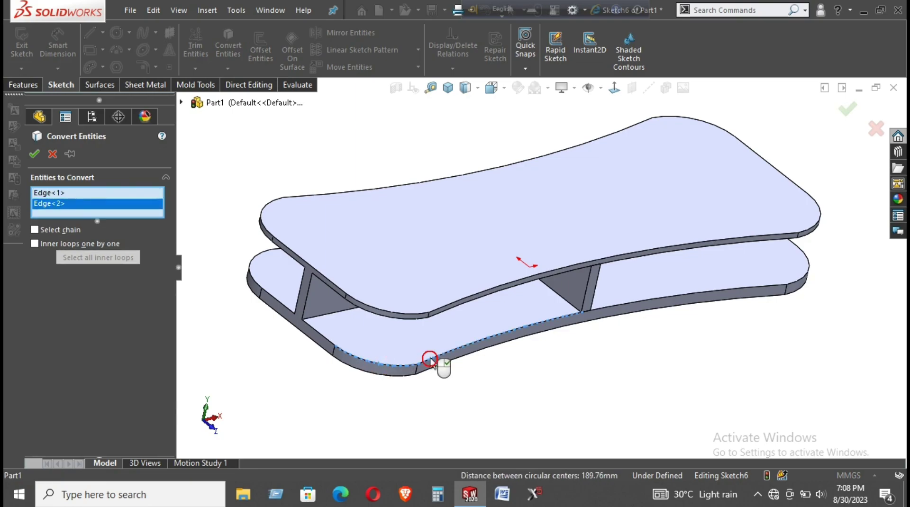
{"action": "left_click", "coordinate": [628, 307]}
{"action": "left_click", "coordinate": [800, 286]}
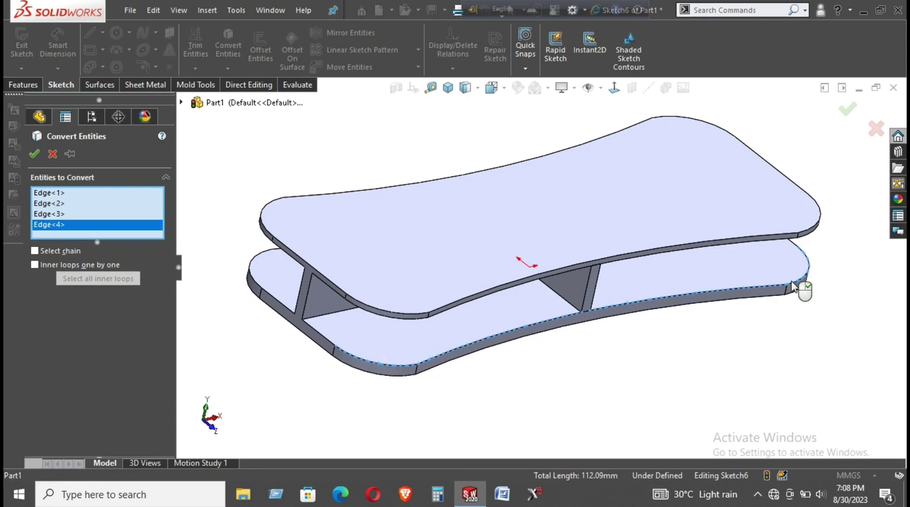
Convert the remaining four curved side edges, completing eight projected curves
{"action": "mouse_move", "coordinate": [802, 286]}
{"action": "middle_mouse_down"}
{"action": "mouse_move", "coordinate": [681, 321]}
{"action": "mouse_move", "coordinate": [684, 334]}
{"action": "middle_mouse_up"}
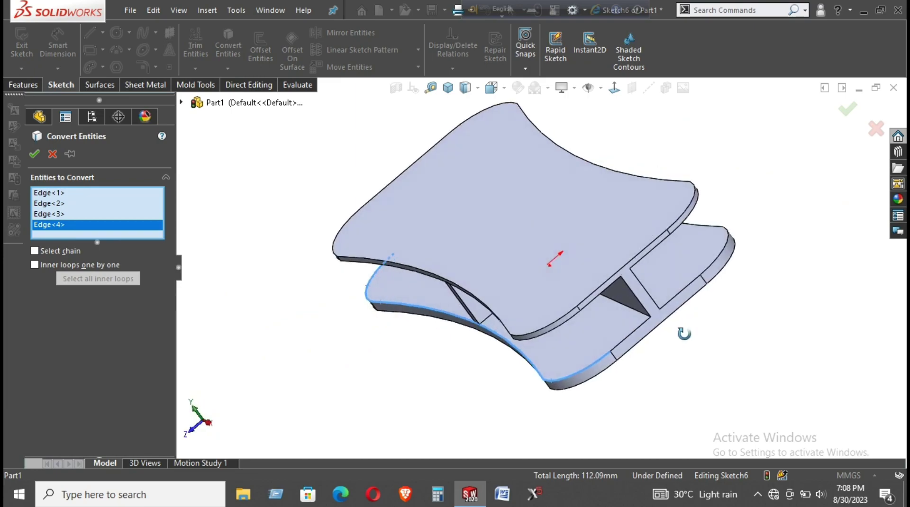
{"action": "left_click", "coordinate": [717, 264]}
{"action": "left_click", "coordinate": [721, 232]}
{"action": "mouse_move", "coordinate": [725, 228]}
{"action": "middle_mouse_down"}
{"action": "mouse_move", "coordinate": [623, 347]}
{"action": "mouse_move", "coordinate": [666, 335]}
{"action": "middle_mouse_up"}
{"action": "left_click", "coordinate": [631, 256]}
{"action": "scroll", "coordinate": [682, 268], "scroll_direction": "up", "scroll_amount": 3}
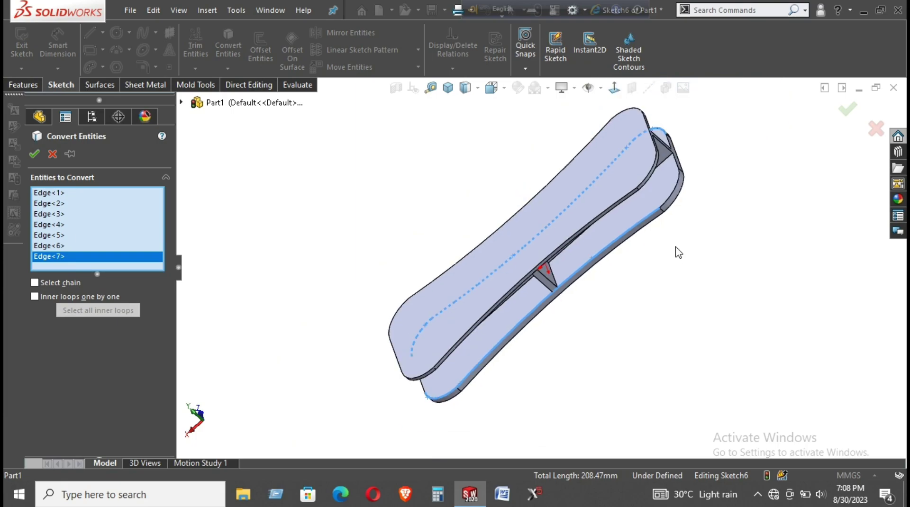
{"action": "scroll", "coordinate": [679, 253], "scroll_direction": "down", "scroll_amount": 3}
{"action": "left_click", "coordinate": [666, 202]}
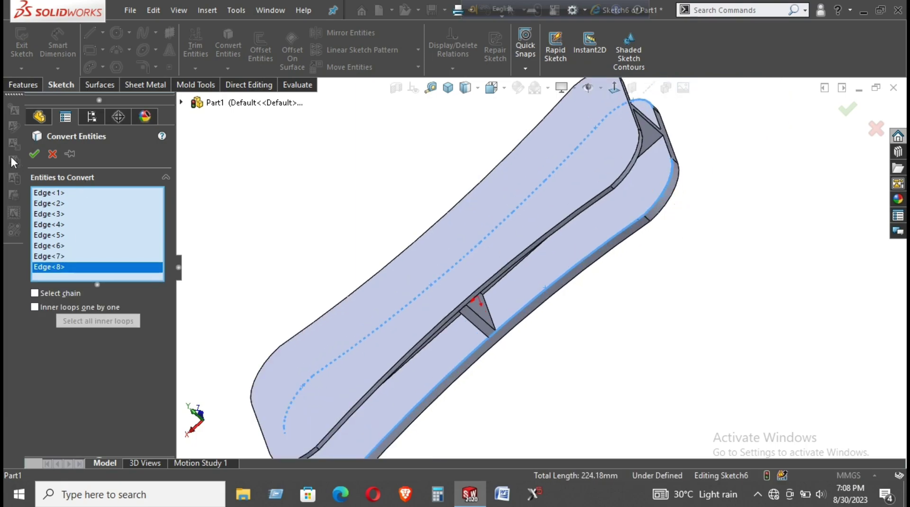
{"action": "left_click", "coordinate": [33, 154]}
{"action": "mouse_move", "coordinate": [626, 325]}
{"action": "middle_mouse_down"}
{"action": "mouse_move", "coordinate": [693, 222]}
{"action": "mouse_move", "coordinate": [683, 224]}
{"action": "middle_mouse_up"}
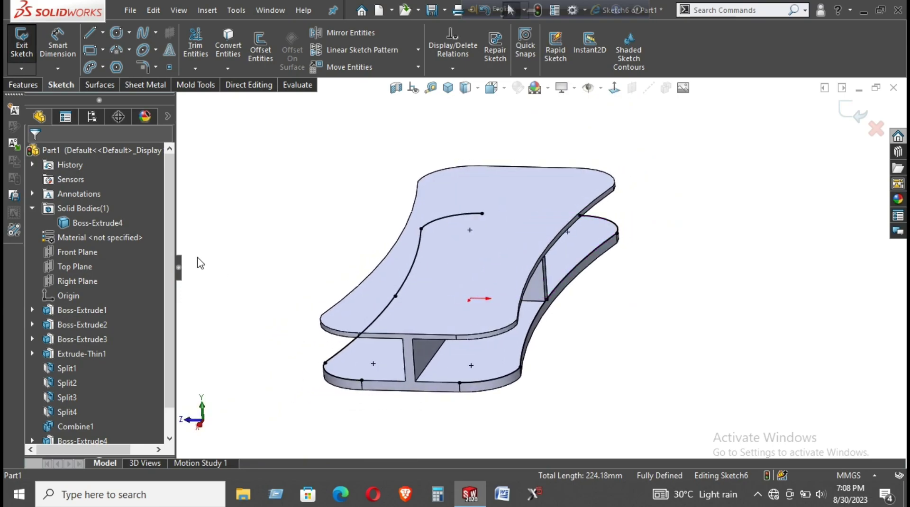
Start a thin-feature extrusion of Sketch6 with 1 mm walls on the opposite side
{"action": "left_click", "coordinate": [21, 85]}
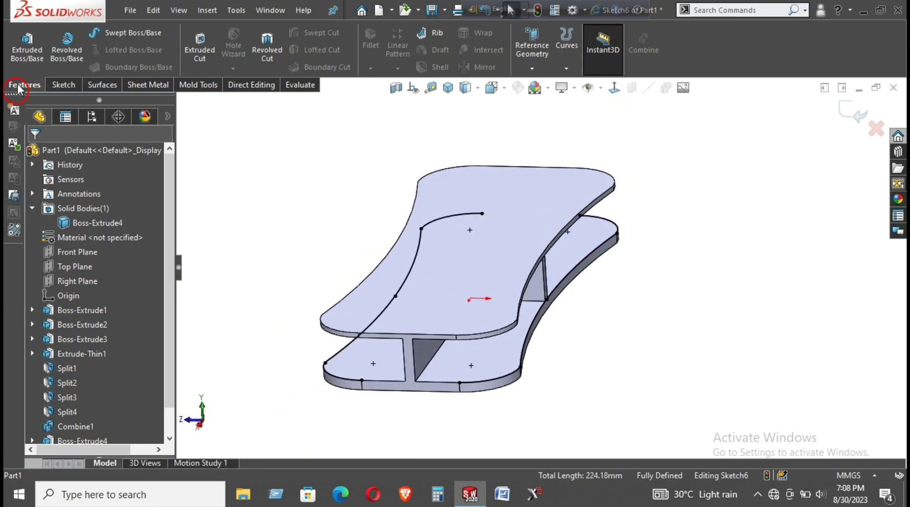
{"action": "left_click", "coordinate": [27, 45]}
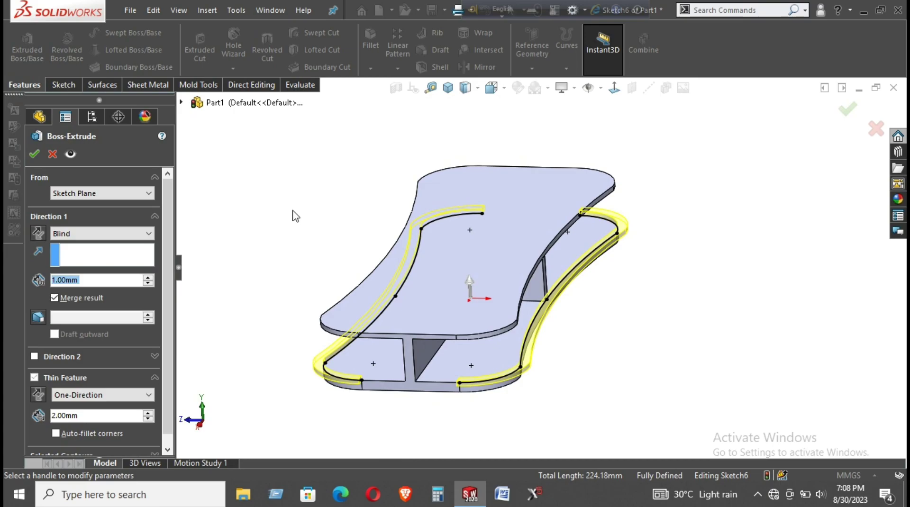
{"action": "left_click", "coordinate": [38, 234]}
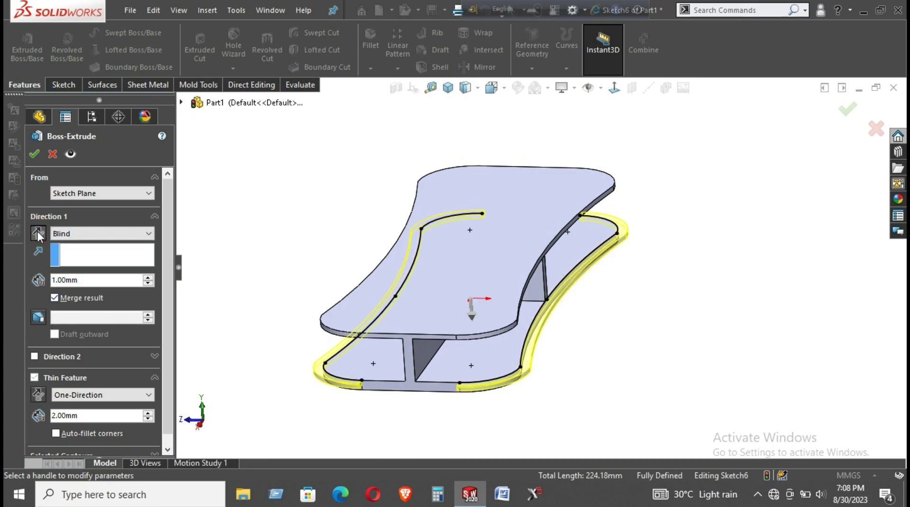
{"action": "left_click", "coordinate": [38, 234]}
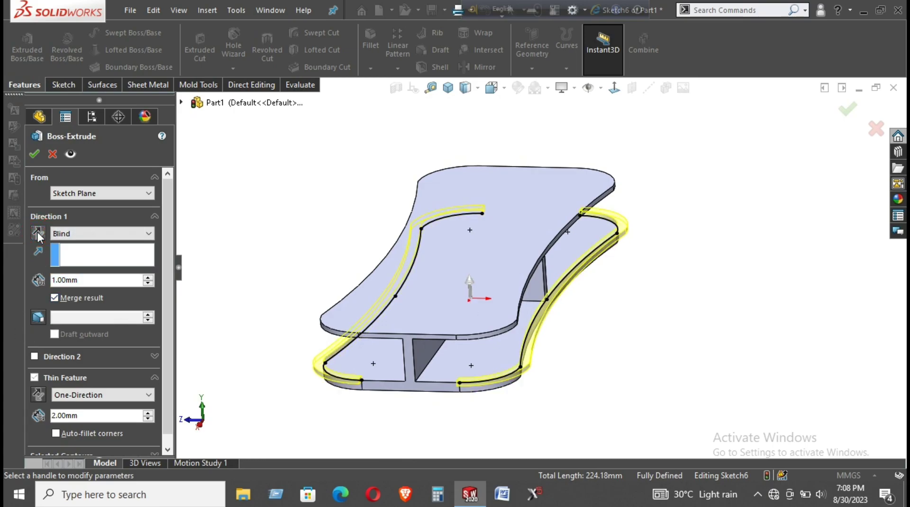
{"action": "left_click", "coordinate": [38, 394]}
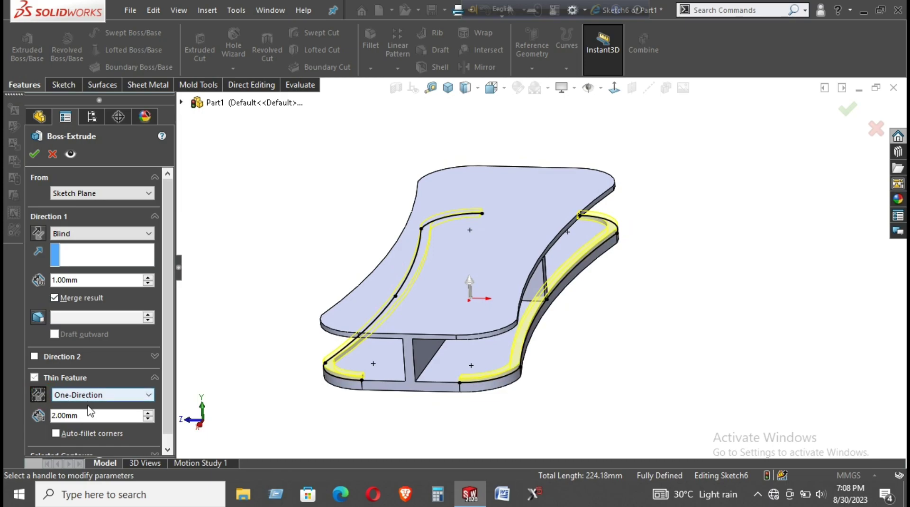
{"action": "left_click_drag", "start_coordinate": [87, 414], "coordinate": [66, 416]}
{"action": "type", "text": "1"}
{"action": "key", "text": "Return"}
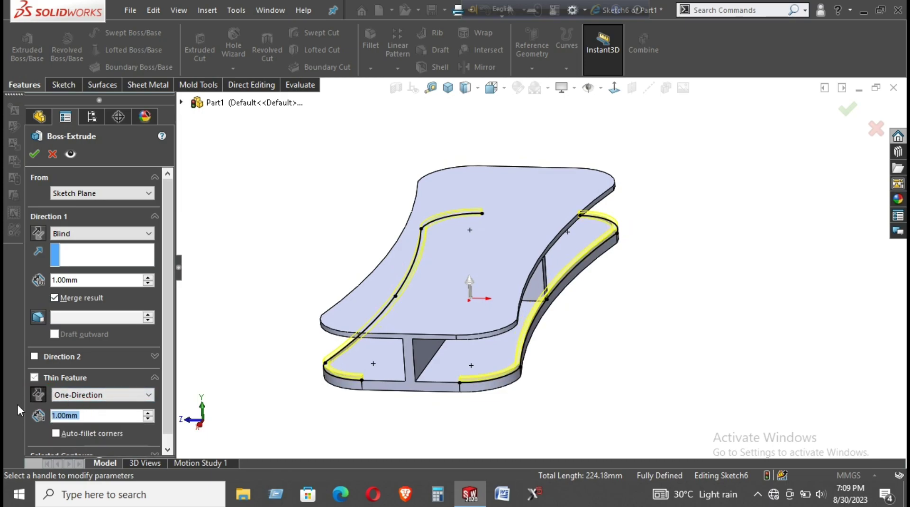
Set the thin-wall extrusion to Blind 10 mm and inspect the preview
{"action": "scroll", "coordinate": [383, 367], "scroll_direction": "down", "scroll_amount": 2}
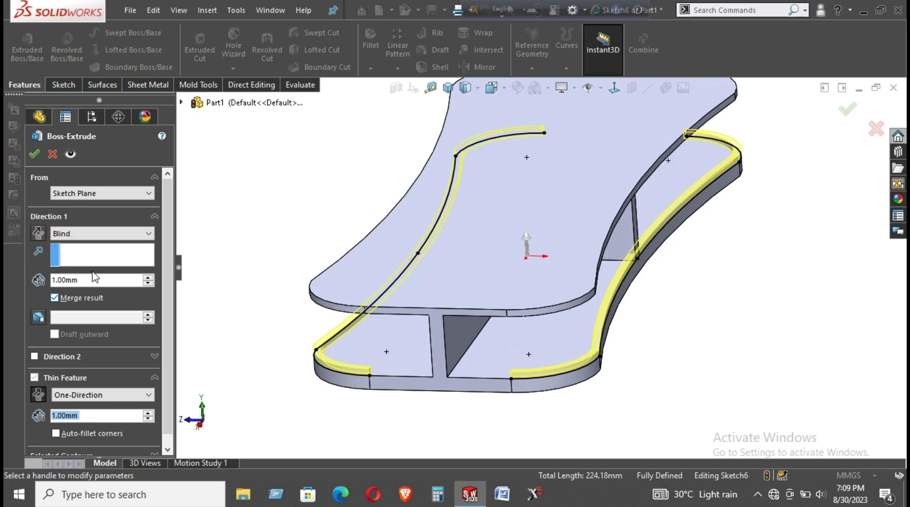
{"action": "left_click", "coordinate": [149, 278]}
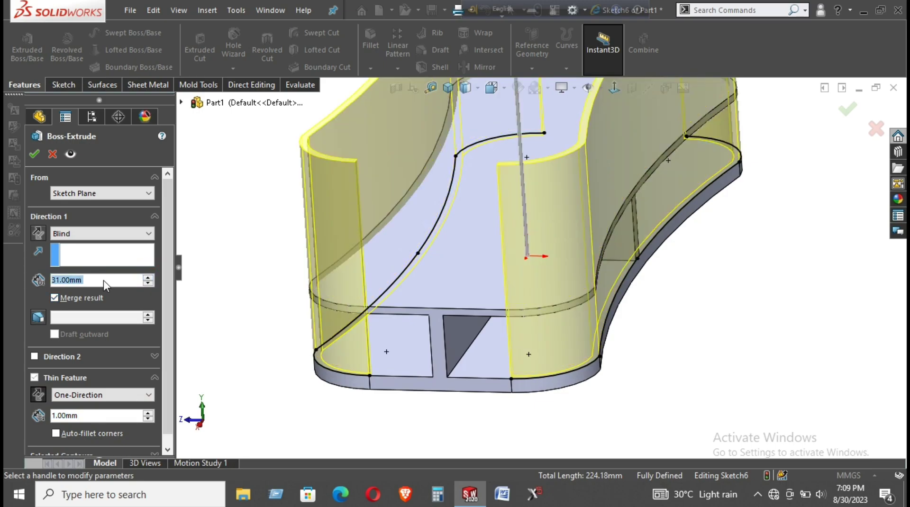
{"action": "type", "text": "10"}
{"action": "key", "text": "Return"}
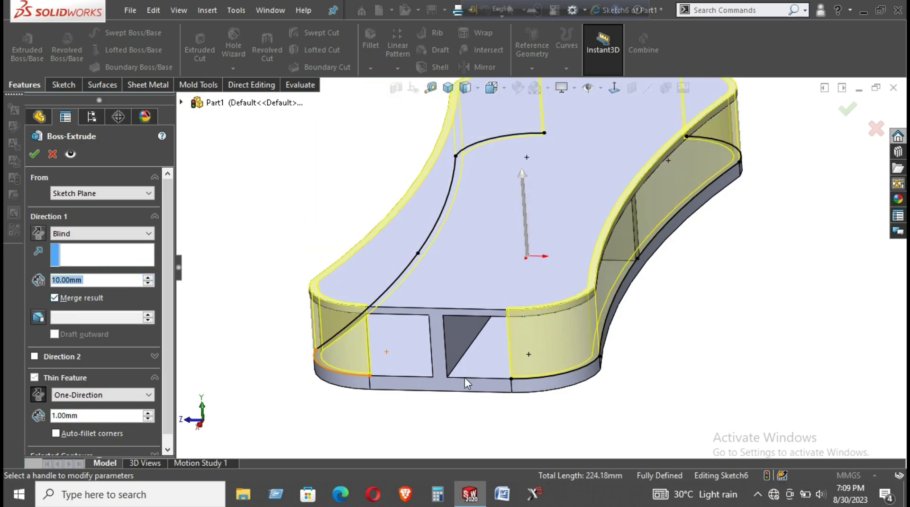
{"action": "mouse_move", "coordinate": [465, 378]}
{"action": "middle_mouse_down"}
{"action": "mouse_move", "coordinate": [521, 355]}
{"action": "mouse_move", "coordinate": [508, 386]}
{"action": "mouse_move", "coordinate": [517, 408]}
{"action": "mouse_move", "coordinate": [534, 359]}
{"action": "mouse_move", "coordinate": [459, 361]}
{"action": "mouse_move", "coordinate": [506, 311]}
{"action": "mouse_move", "coordinate": [485, 319]}
{"action": "mouse_move", "coordinate": [480, 349]}
{"action": "mouse_move", "coordinate": [469, 350]}
{"action": "middle_mouse_up"}
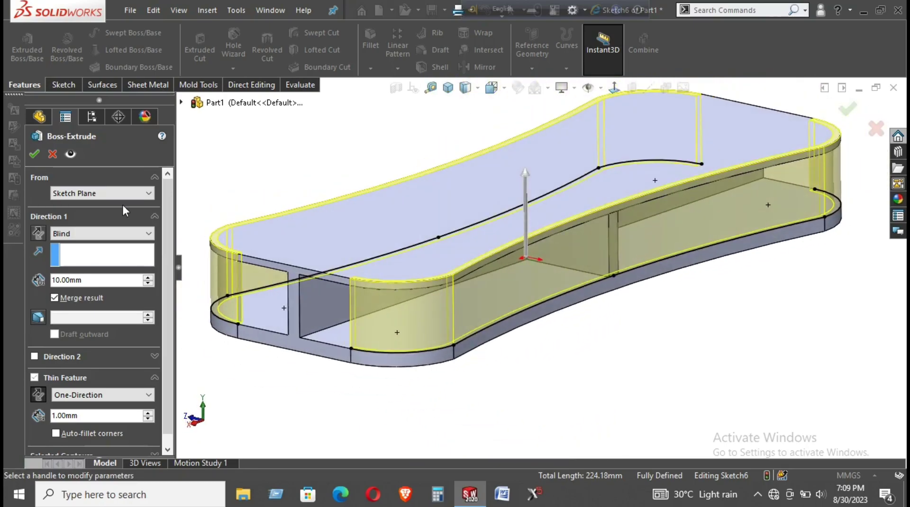
Cancel the thin-wall extrusion and make Sketch6's end arcs construction geometry
{"action": "left_click", "coordinate": [52, 153]}
{"action": "mouse_move", "coordinate": [276, 257]}
{"action": "middle_mouse_down"}
{"action": "mouse_move", "coordinate": [221, 258]}
{"action": "mouse_move", "coordinate": [340, 321]}
{"action": "middle_mouse_up"}
{"action": "left_click", "coordinate": [392, 372]}
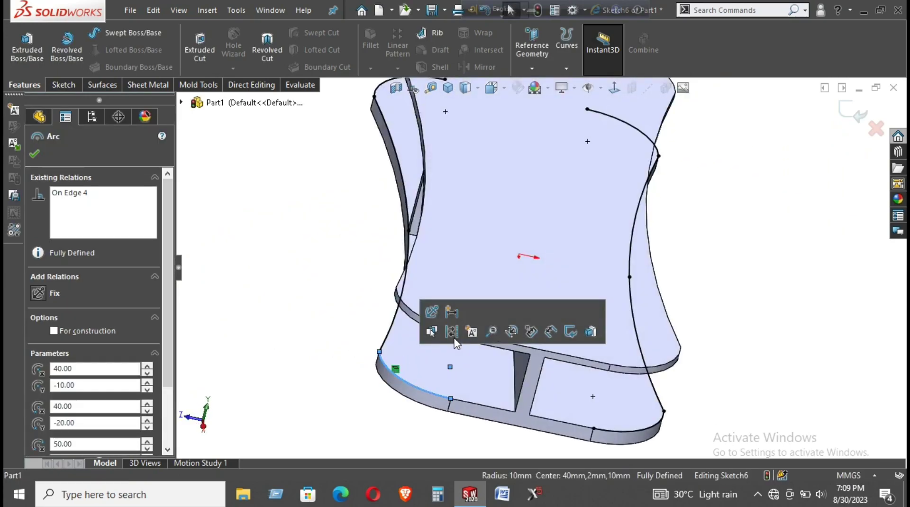
{"action": "left_click", "coordinate": [622, 452]}
{"action": "left_click", "coordinate": [627, 439]}
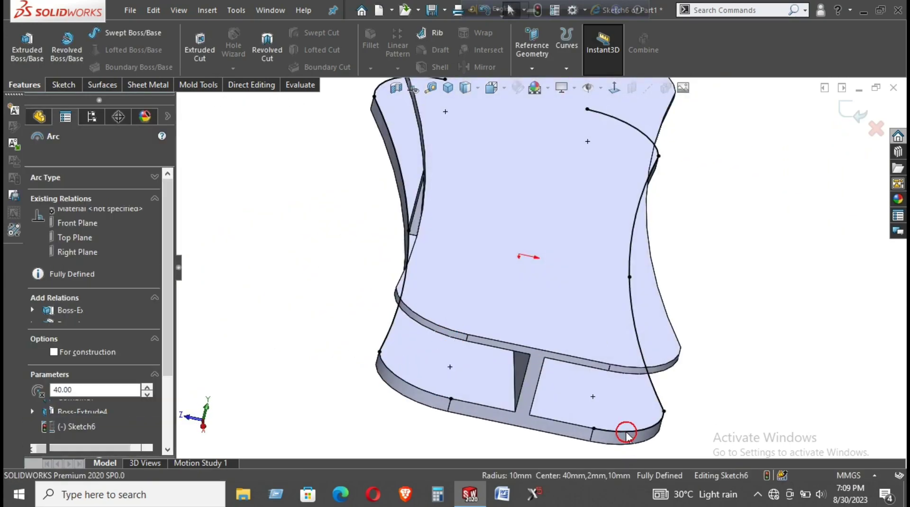
{"action": "left_click", "coordinate": [681, 398]}
{"action": "mouse_move", "coordinate": [670, 393]}
{"action": "middle_mouse_down"}
{"action": "mouse_move", "coordinate": [614, 345]}
{"action": "mouse_move", "coordinate": [542, 375]}
{"action": "mouse_move", "coordinate": [649, 304]}
{"action": "middle_mouse_up"}
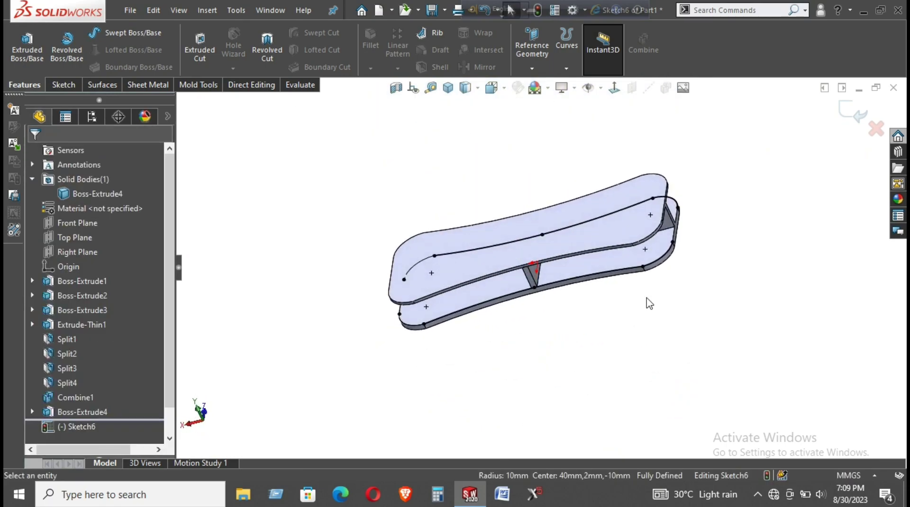
{"action": "left_click", "coordinate": [656, 265]}
{"action": "left_click", "coordinate": [712, 220]}
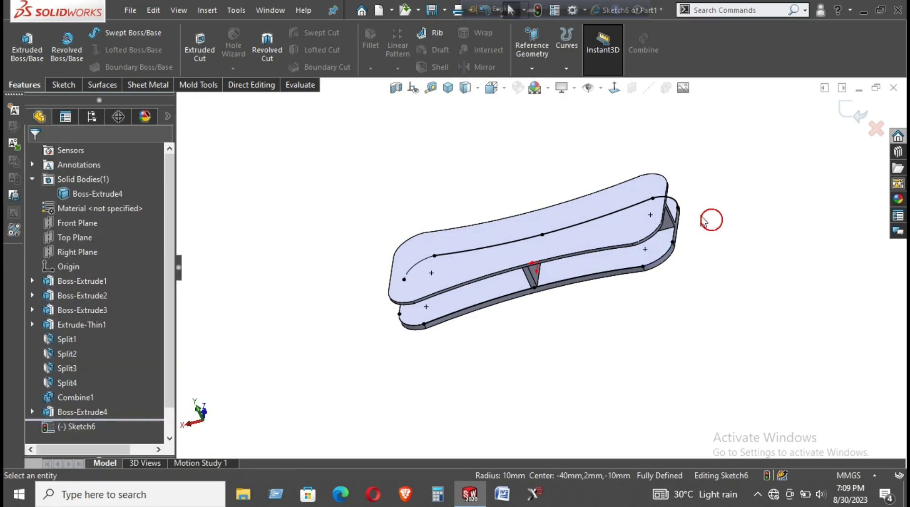
{"action": "left_click", "coordinate": [678, 208]}
{"action": "left_click", "coordinate": [733, 167]}
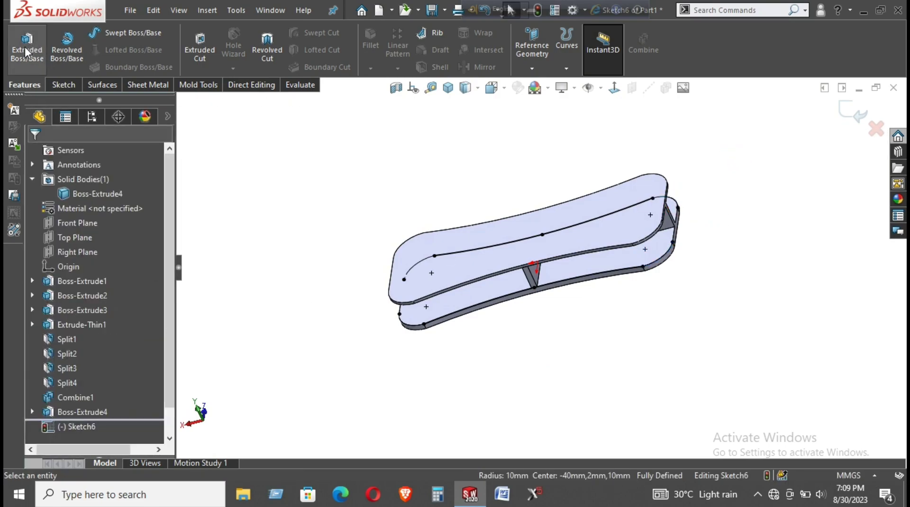
Extrude Sketch6's side curves as reversed 1 mm thin walls, 10 mm deep, creating Extrude-Thin2
{"action": "left_click", "coordinate": [24, 47]}
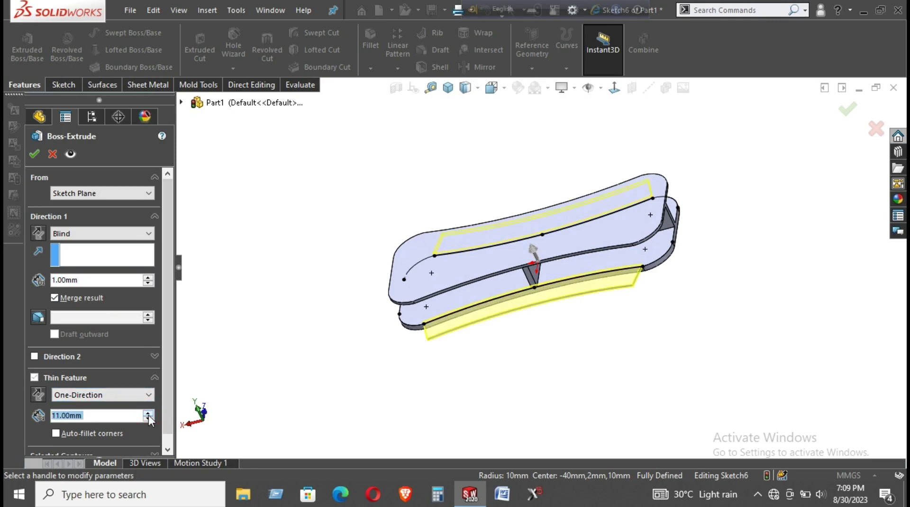
{"action": "left_click", "coordinate": [38, 394]}
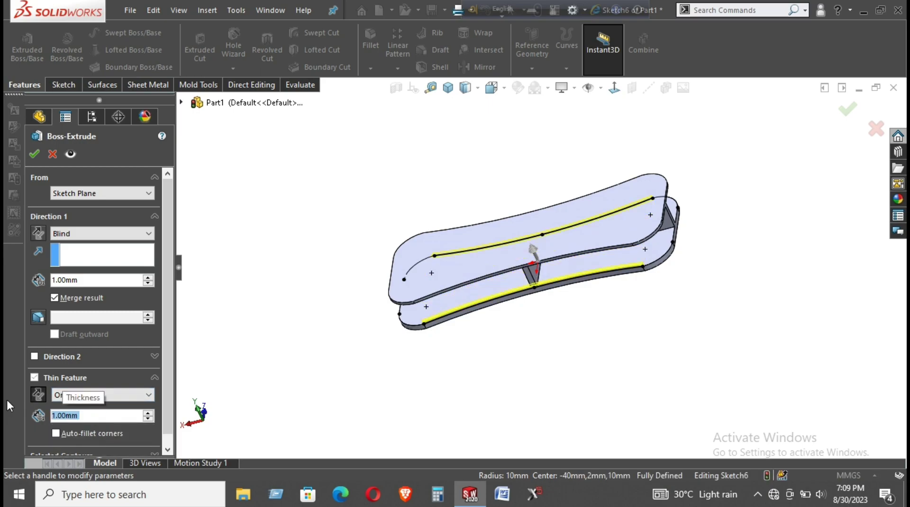
{"action": "left_click", "coordinate": [148, 278]}
{"action": "type", "text": "10"}
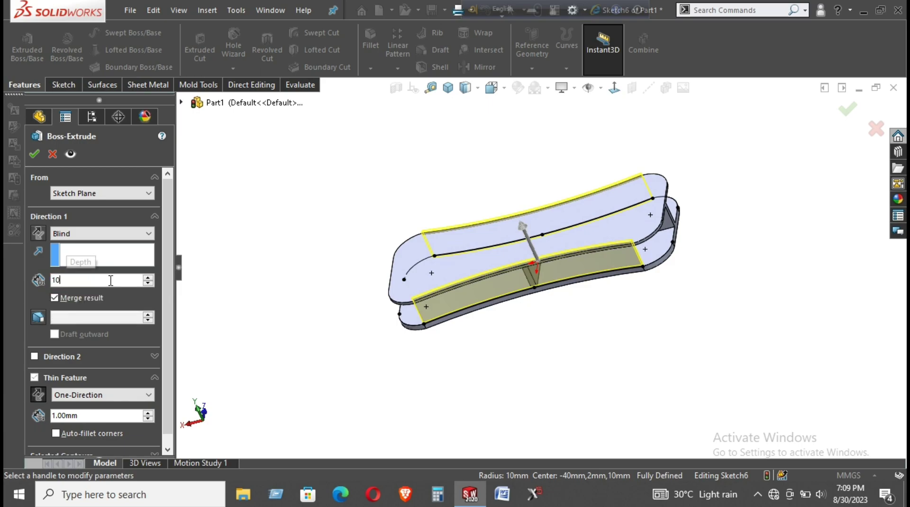
{"action": "key", "text": "Return"}
{"action": "scroll", "coordinate": [591, 262], "scroll_direction": "down", "scroll_amount": 3}
{"action": "mouse_move", "coordinate": [558, 259]}
{"action": "middle_mouse_down"}
{"action": "mouse_move", "coordinate": [661, 214]}
{"action": "mouse_move", "coordinate": [411, 207]}
{"action": "middle_mouse_up"}
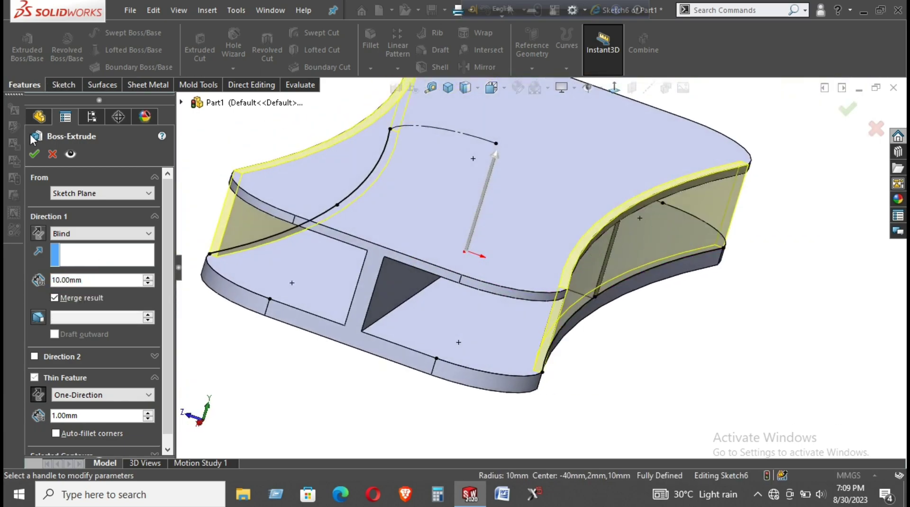
{"action": "left_click", "coordinate": [35, 154]}
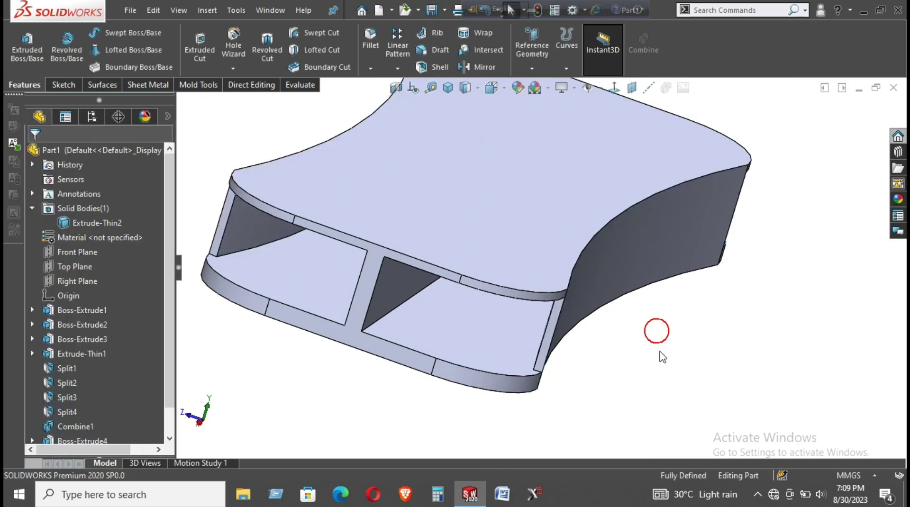
Orbit and zoom around the finished hollow part, then return to Isometric view
{"action": "mouse_move", "coordinate": [656, 329]}
{"action": "middle_mouse_down"}
{"action": "mouse_move", "coordinate": [598, 300]}
{"action": "mouse_move", "coordinate": [677, 368]}
{"action": "middle_mouse_up"}
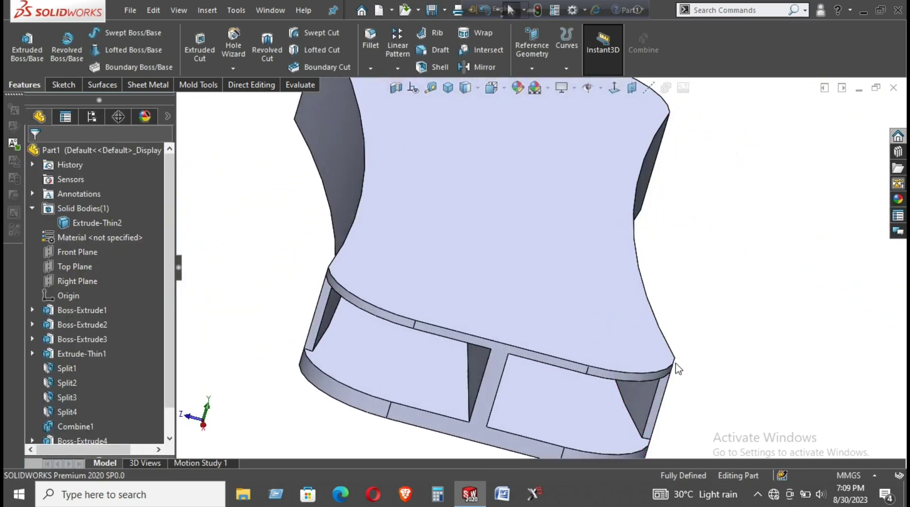
{"action": "scroll", "coordinate": [652, 447], "scroll_direction": "down", "scroll_amount": 3}
{"action": "scroll", "coordinate": [653, 447], "scroll_direction": "up", "scroll_amount": 5}
{"action": "mouse_move", "coordinate": [603, 386]}
{"action": "middle_mouse_down"}
{"action": "mouse_move", "coordinate": [583, 341]}
{"action": "mouse_move", "coordinate": [609, 341]}
{"action": "mouse_move", "coordinate": [565, 406]}
{"action": "mouse_move", "coordinate": [601, 300]}
{"action": "mouse_move", "coordinate": [597, 258]}
{"action": "mouse_move", "coordinate": [650, 296]}
{"action": "mouse_move", "coordinate": [628, 386]}
{"action": "mouse_move", "coordinate": [619, 359]}
{"action": "mouse_move", "coordinate": [621, 388]}
{"action": "middle_mouse_up"}
{"action": "left_click", "coordinate": [454, 91]}
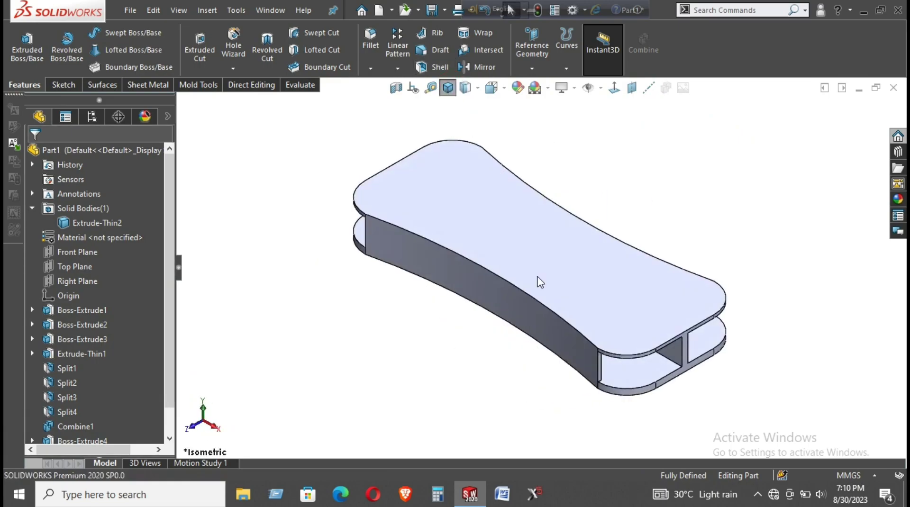
Turn on Perspective and Cartoon display and orbit the part
{"action": "left_click", "coordinate": [607, 90]}
{"action": "left_click", "coordinate": [562, 89]}
{"action": "left_click", "coordinate": [576, 137]}
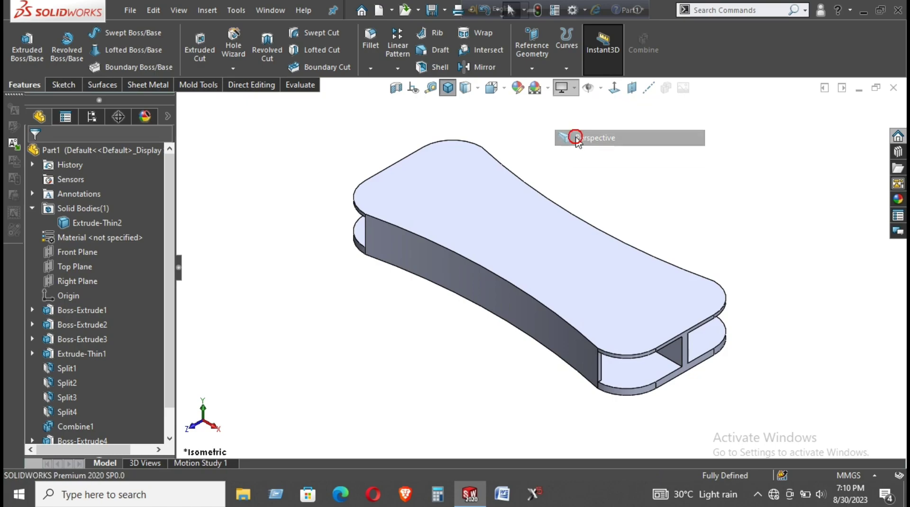
{"action": "left_click", "coordinate": [574, 87]}
{"action": "left_click", "coordinate": [590, 151]}
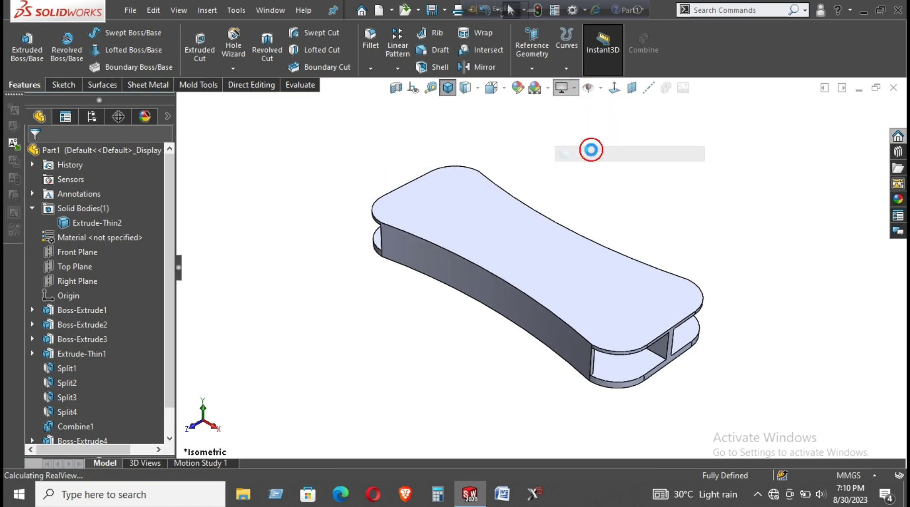
{"action": "mouse_move", "coordinate": [571, 278]}
{"action": "middle_mouse_down"}
{"action": "mouse_move", "coordinate": [711, 148]}
{"action": "mouse_move", "coordinate": [615, 210]}
{"action": "mouse_move", "coordinate": [593, 320]}
{"action": "middle_mouse_up"}
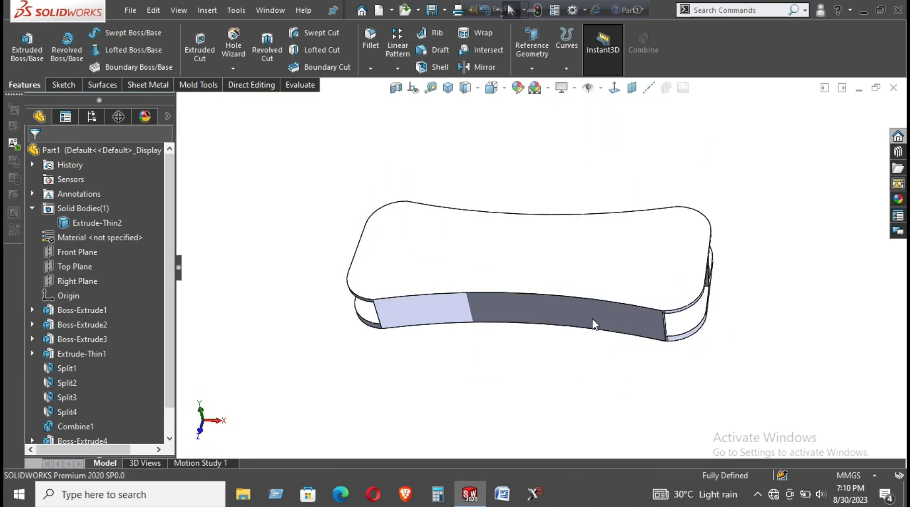
Turn Perspective and Cartoon display back off, viewing the part from an angled side
{"action": "left_click", "coordinate": [577, 92]}
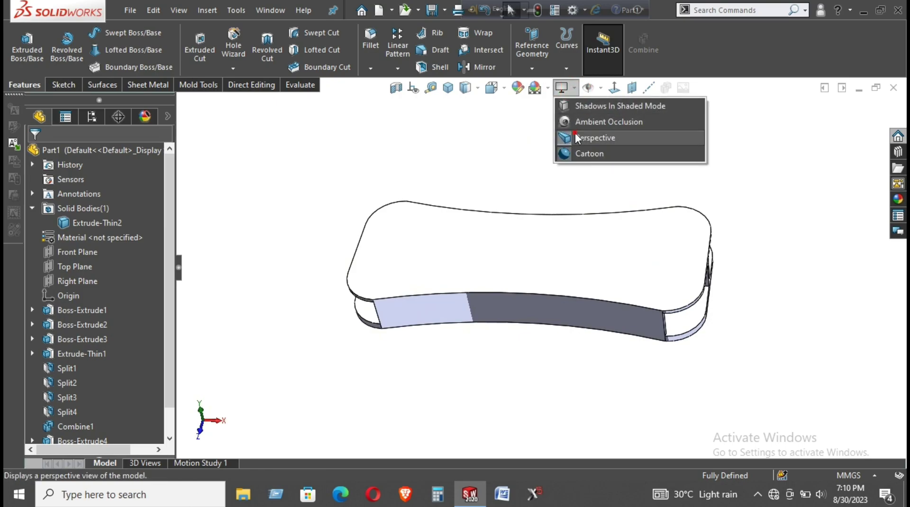
{"action": "left_click", "coordinate": [582, 136]}
{"action": "left_click", "coordinate": [573, 89]}
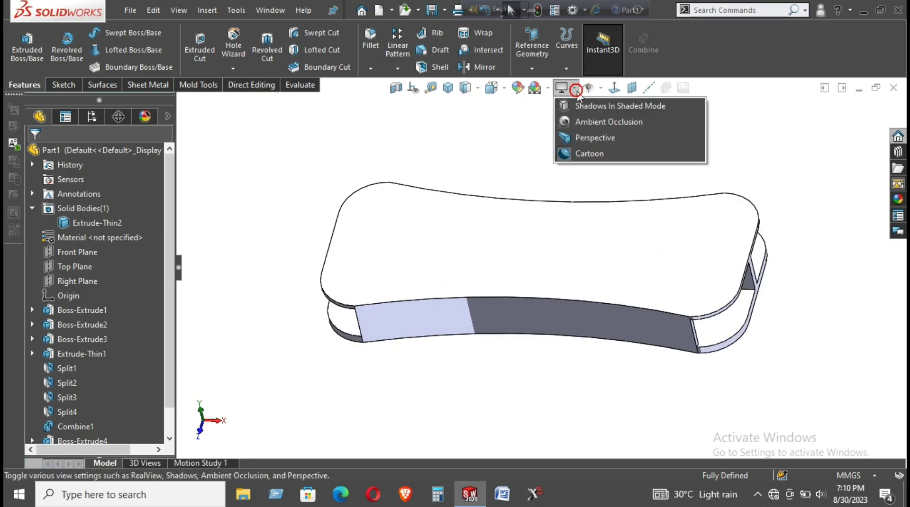
{"action": "left_click", "coordinate": [584, 155]}
{"action": "middle_click_drag", "start_coordinate": [565, 192], "coordinate": [580, 189]}
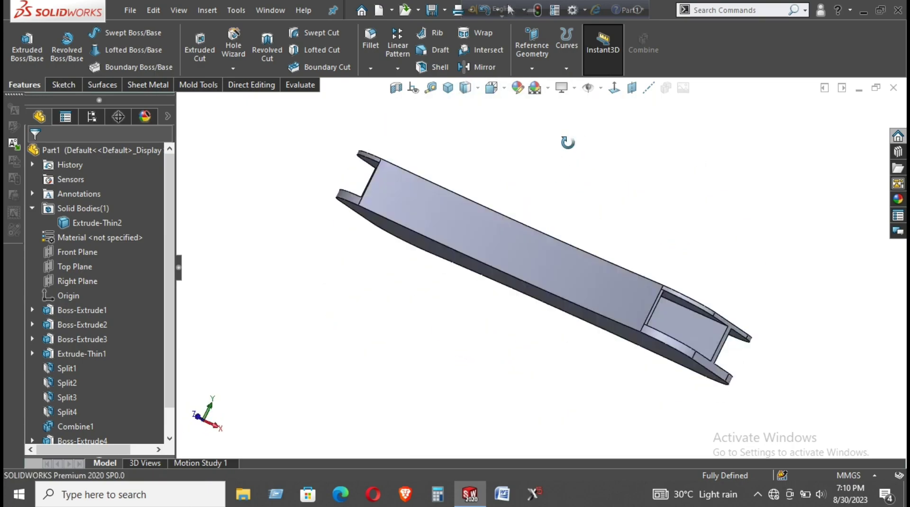
Apply the Plain White scene as the background
{"action": "left_click", "coordinate": [543, 90]}
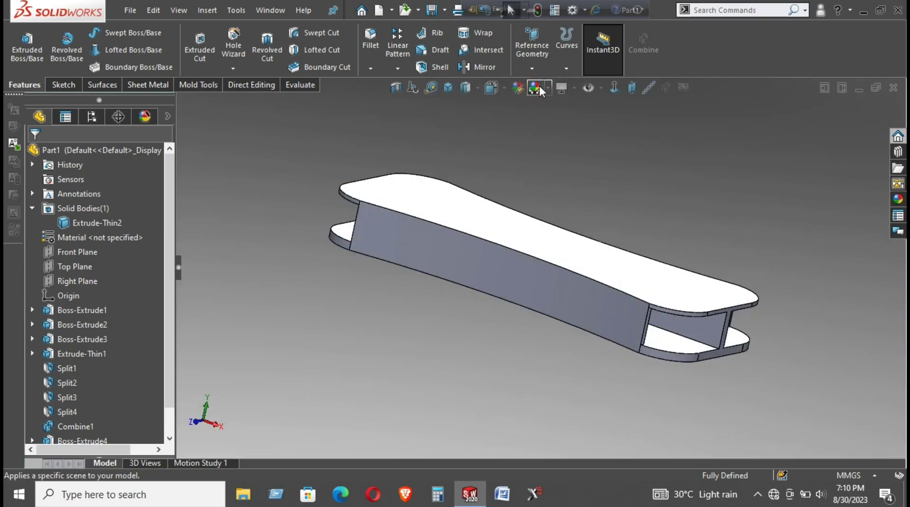
{"action": "left_click", "coordinate": [537, 87]}
{"action": "left_click", "coordinate": [548, 88]}
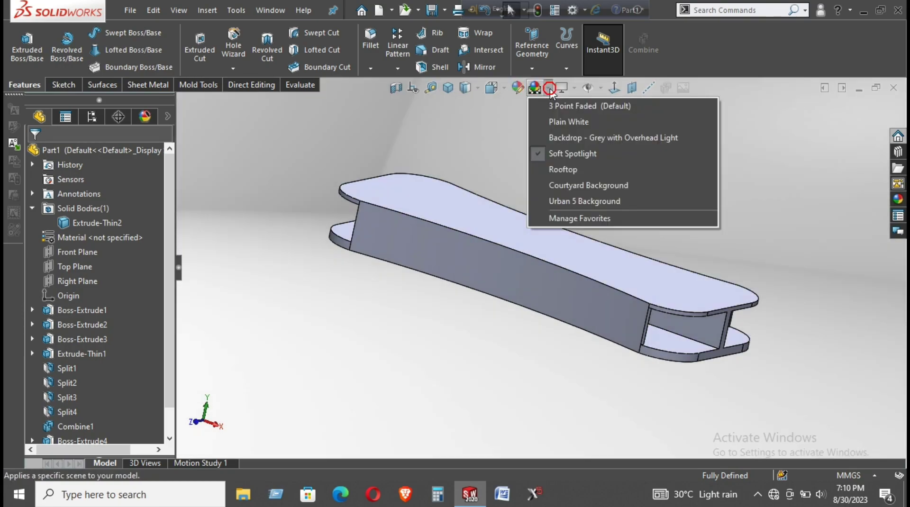
{"action": "left_click", "coordinate": [554, 122]}
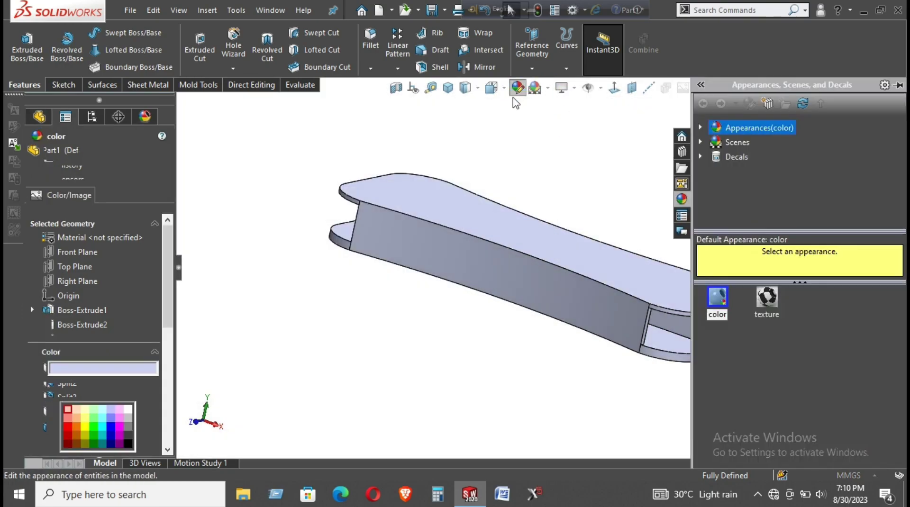
Colour the whole part orange, then fit it in the isometric view
{"action": "left_click", "coordinate": [77, 417]}
{"action": "left_click", "coordinate": [33, 154]}
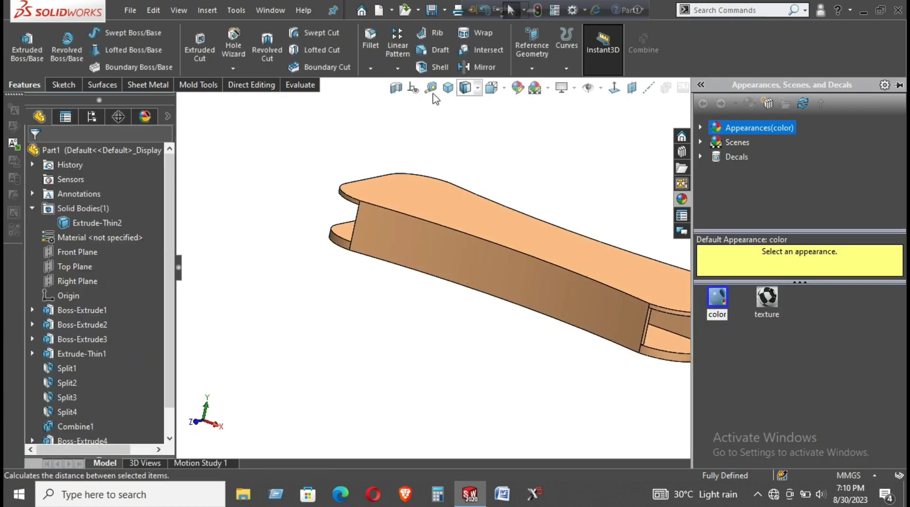
{"action": "left_click", "coordinate": [438, 89]}
{"action": "key", "text": "ctrl+7"}
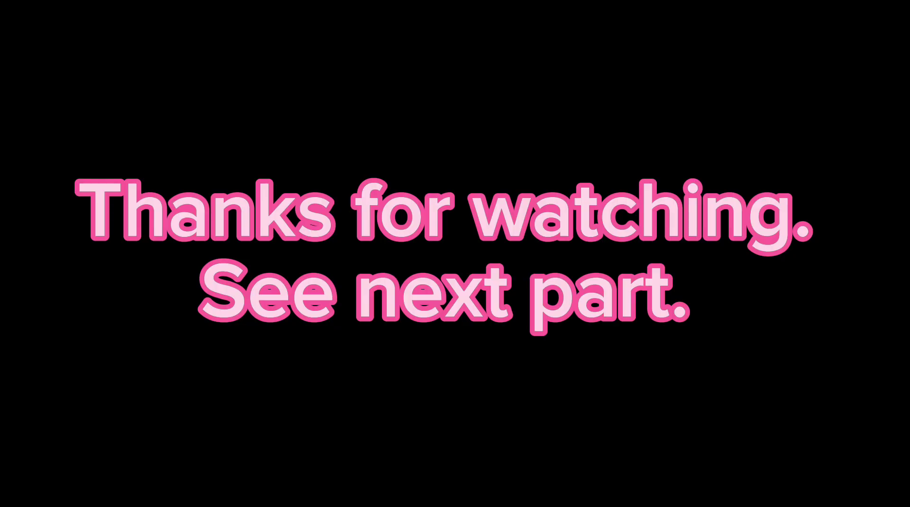